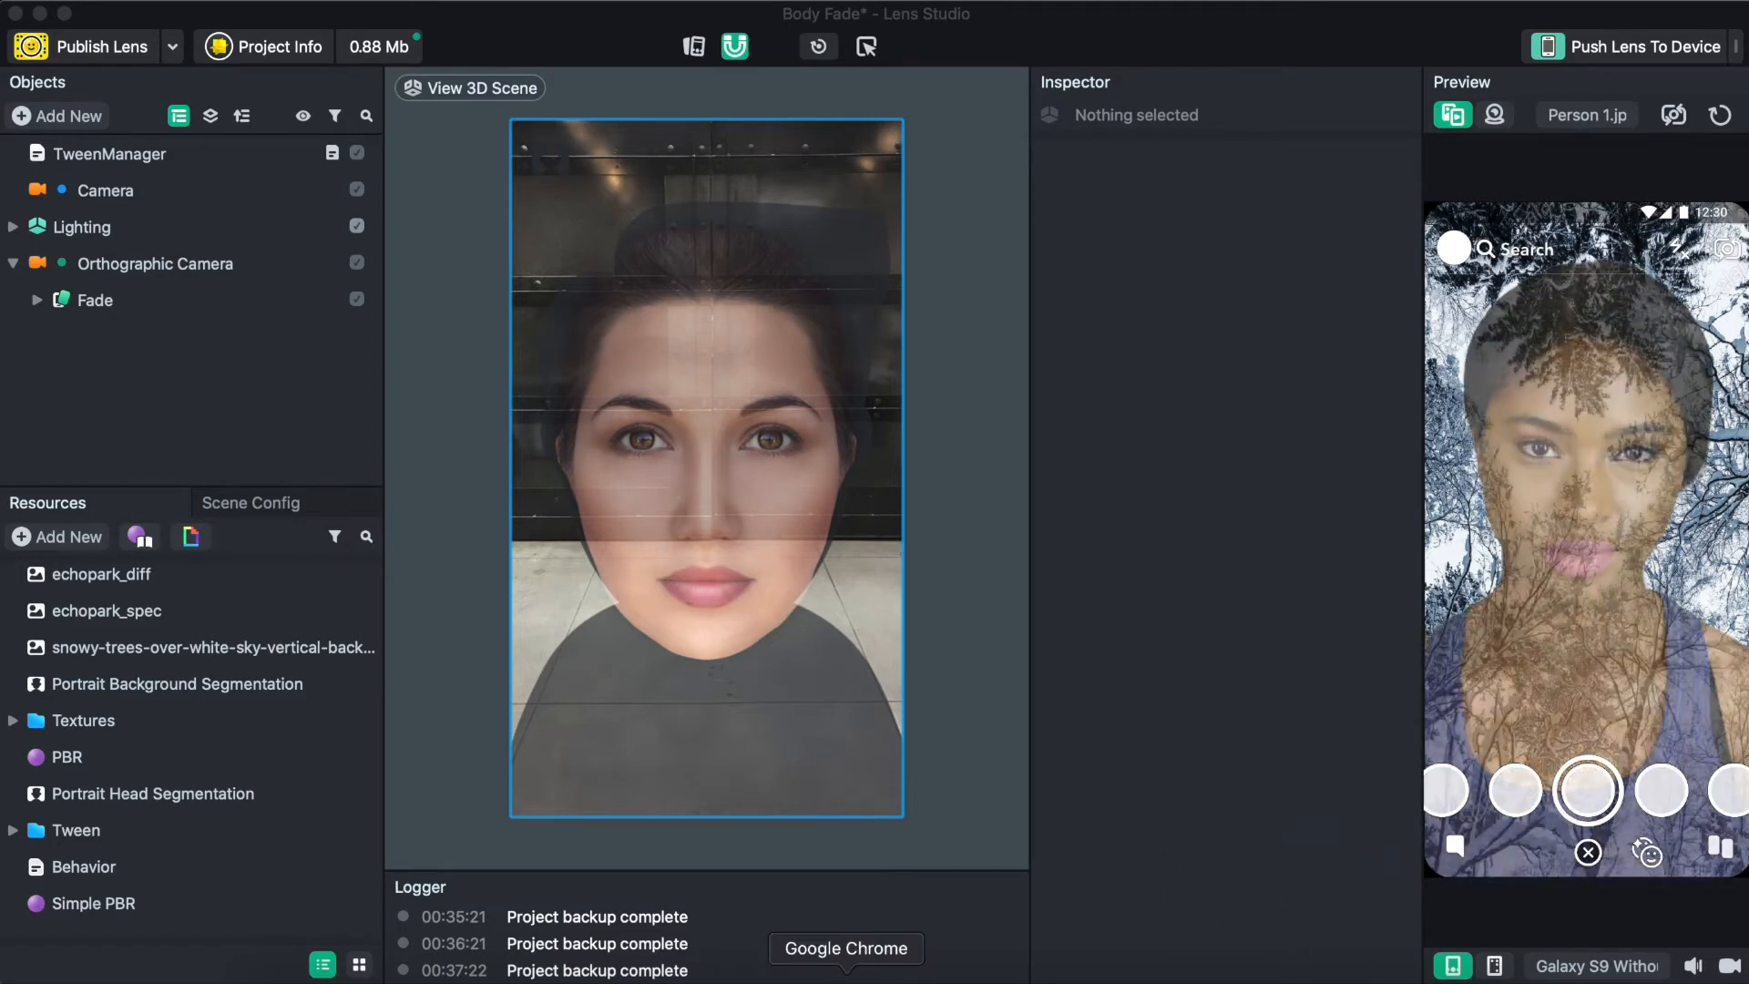
Switch to Google Chrome, view the Behavior guide full screen, and read its overview and the sections on adding and configuring the helper script
{"action": "left_click", "coordinate": [845, 970]}
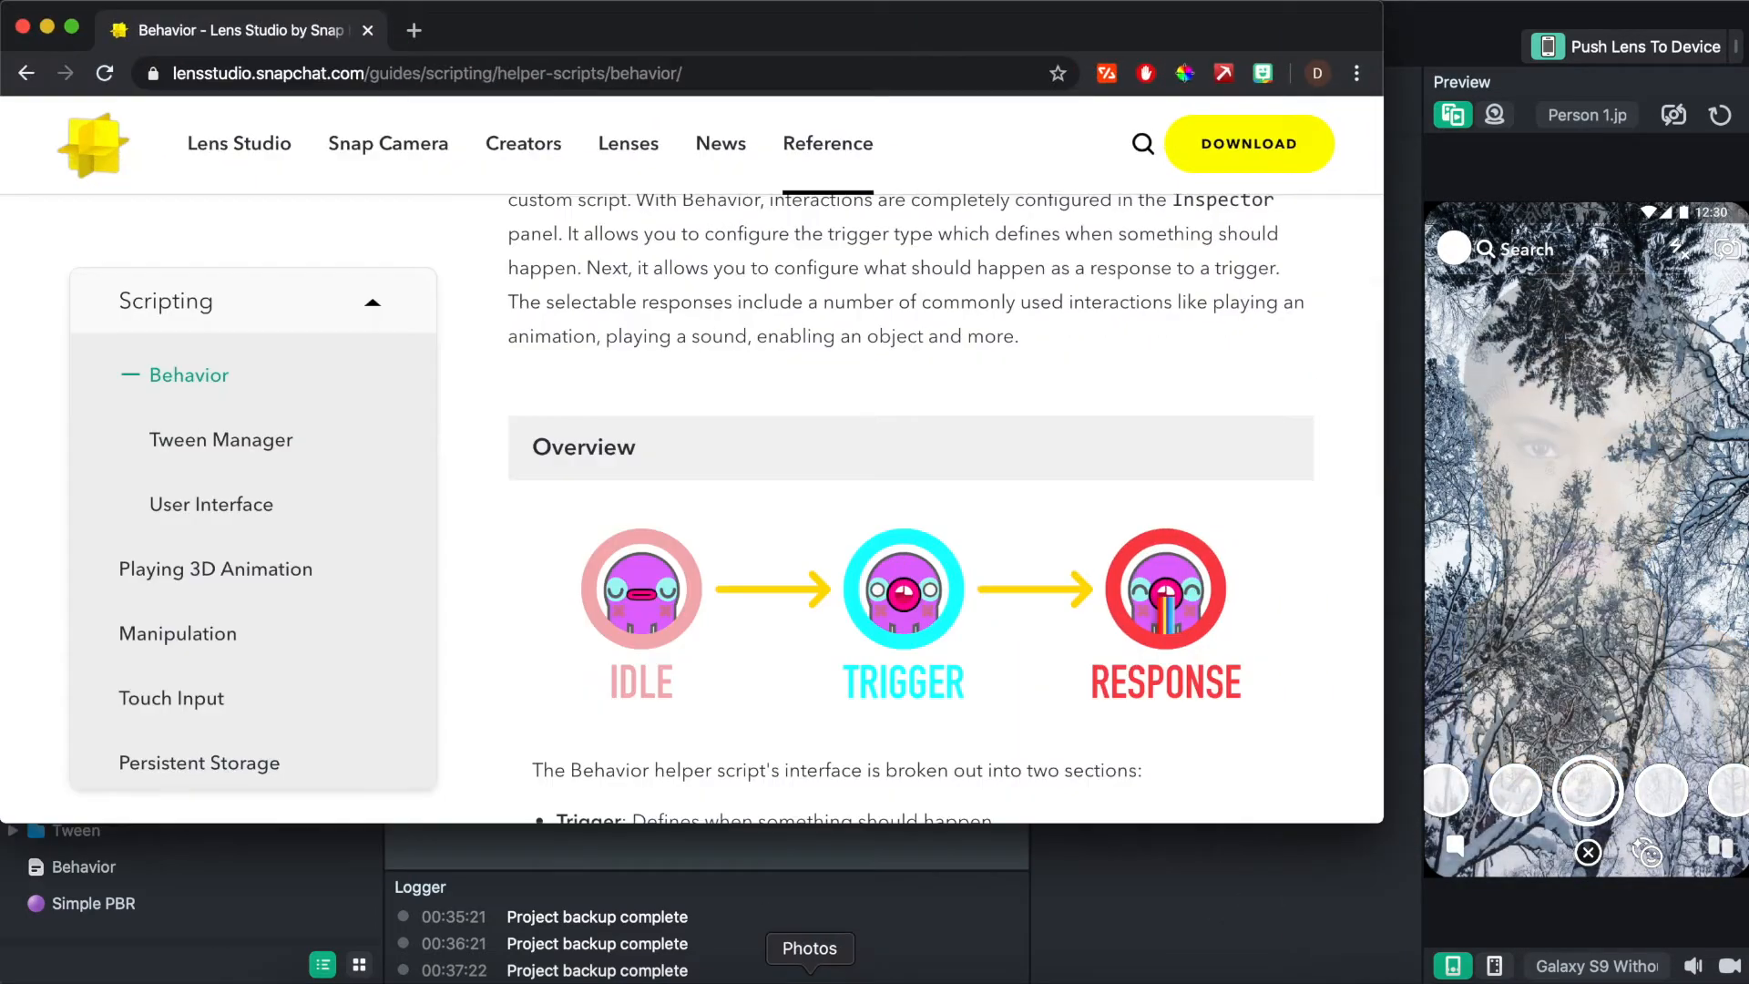
{"action": "left_click", "coordinate": [72, 29]}
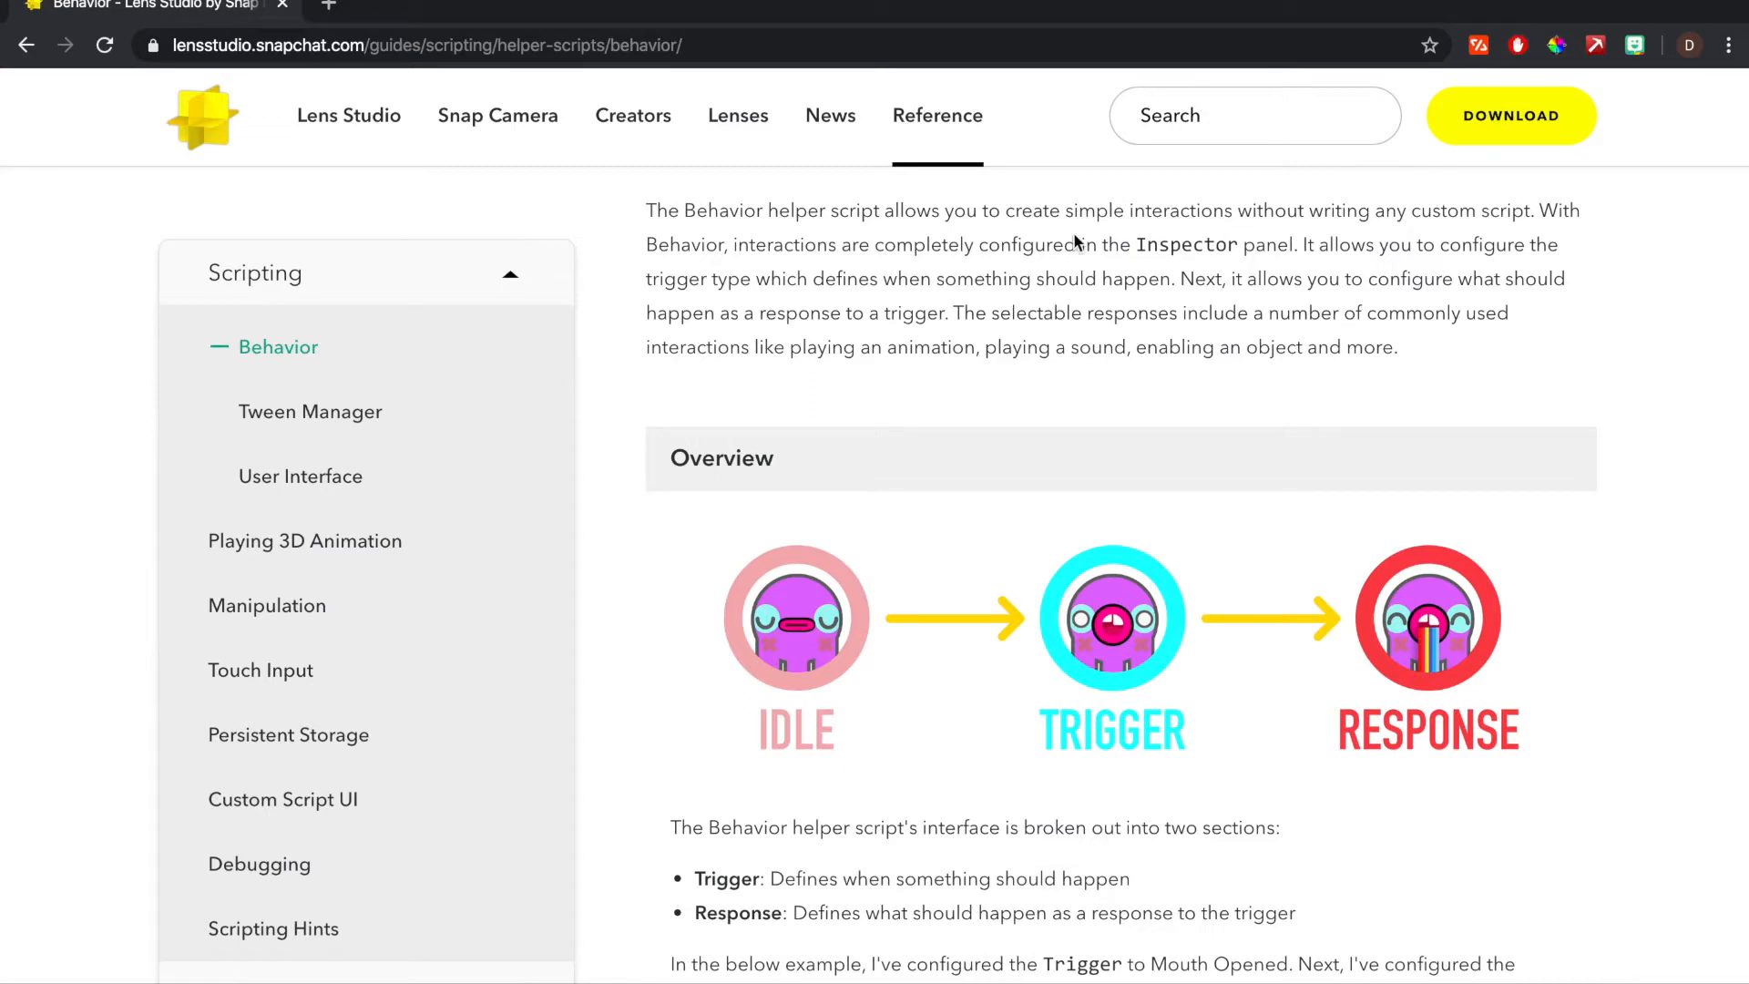
{"action": "scroll", "coordinate": [1073, 239], "scroll_direction": "up", "scroll_amount": 3}
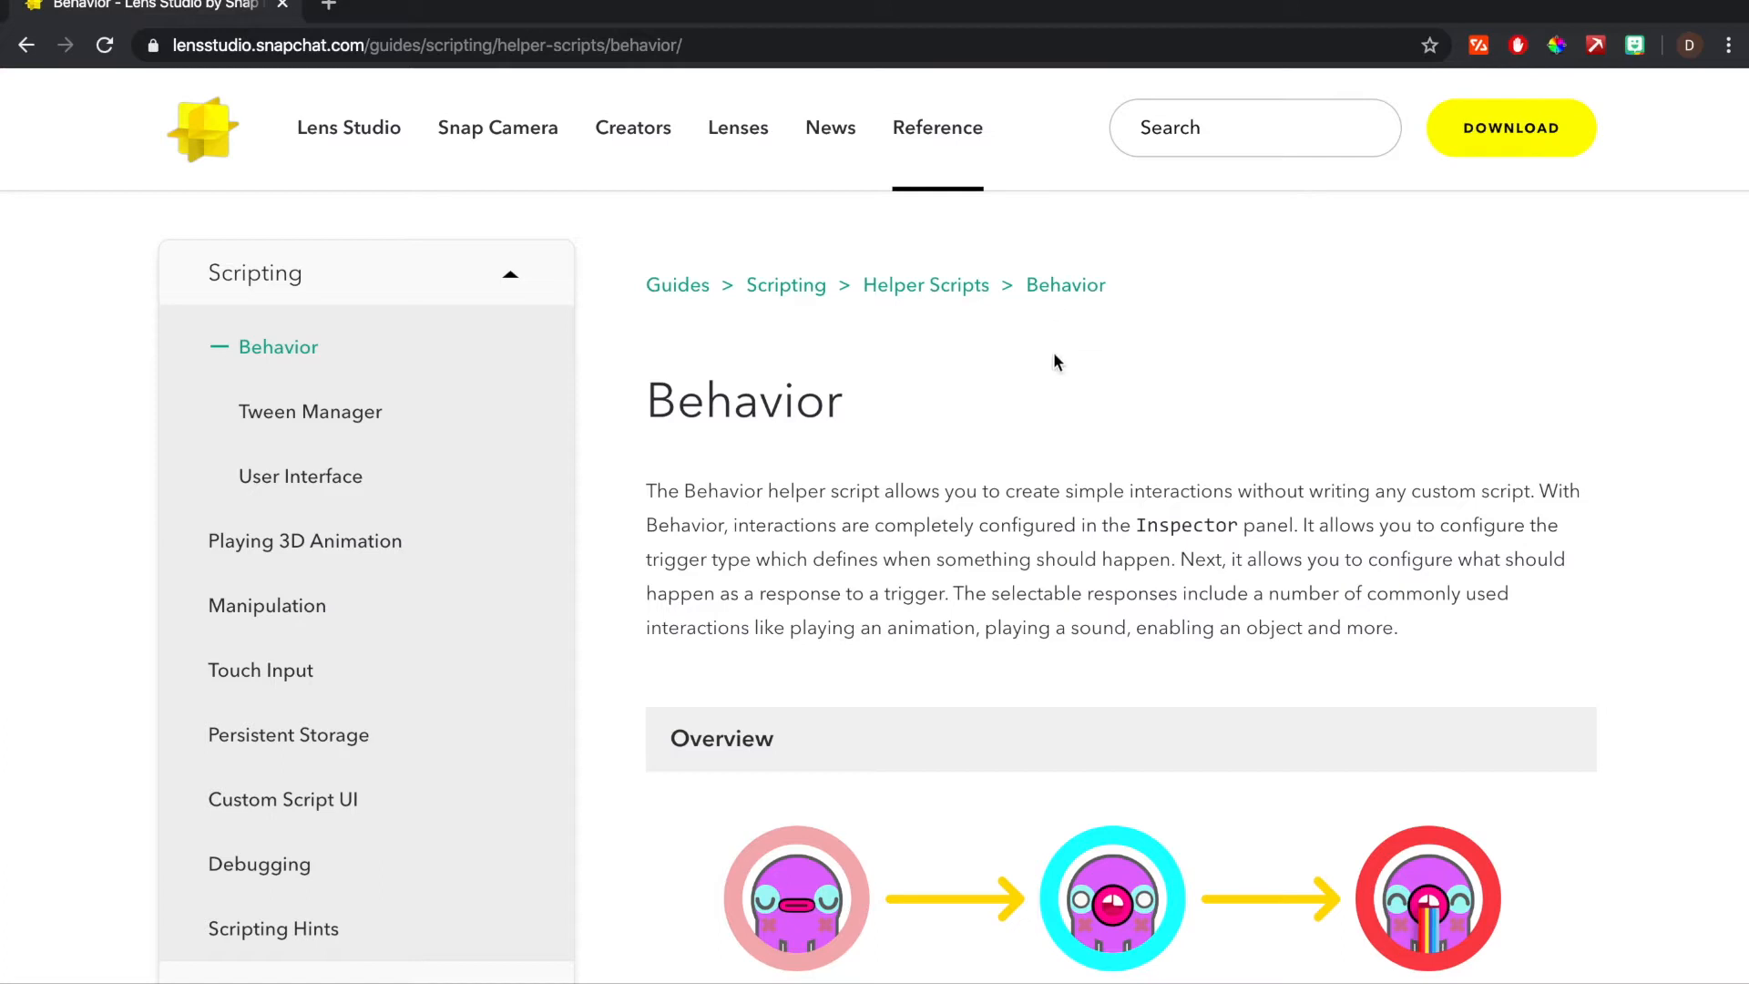
{"action": "scroll", "coordinate": [1053, 352], "scroll_direction": "down", "scroll_amount": 2}
{"action": "scroll", "coordinate": [1053, 351], "scroll_direction": "up", "scroll_amount": 1}
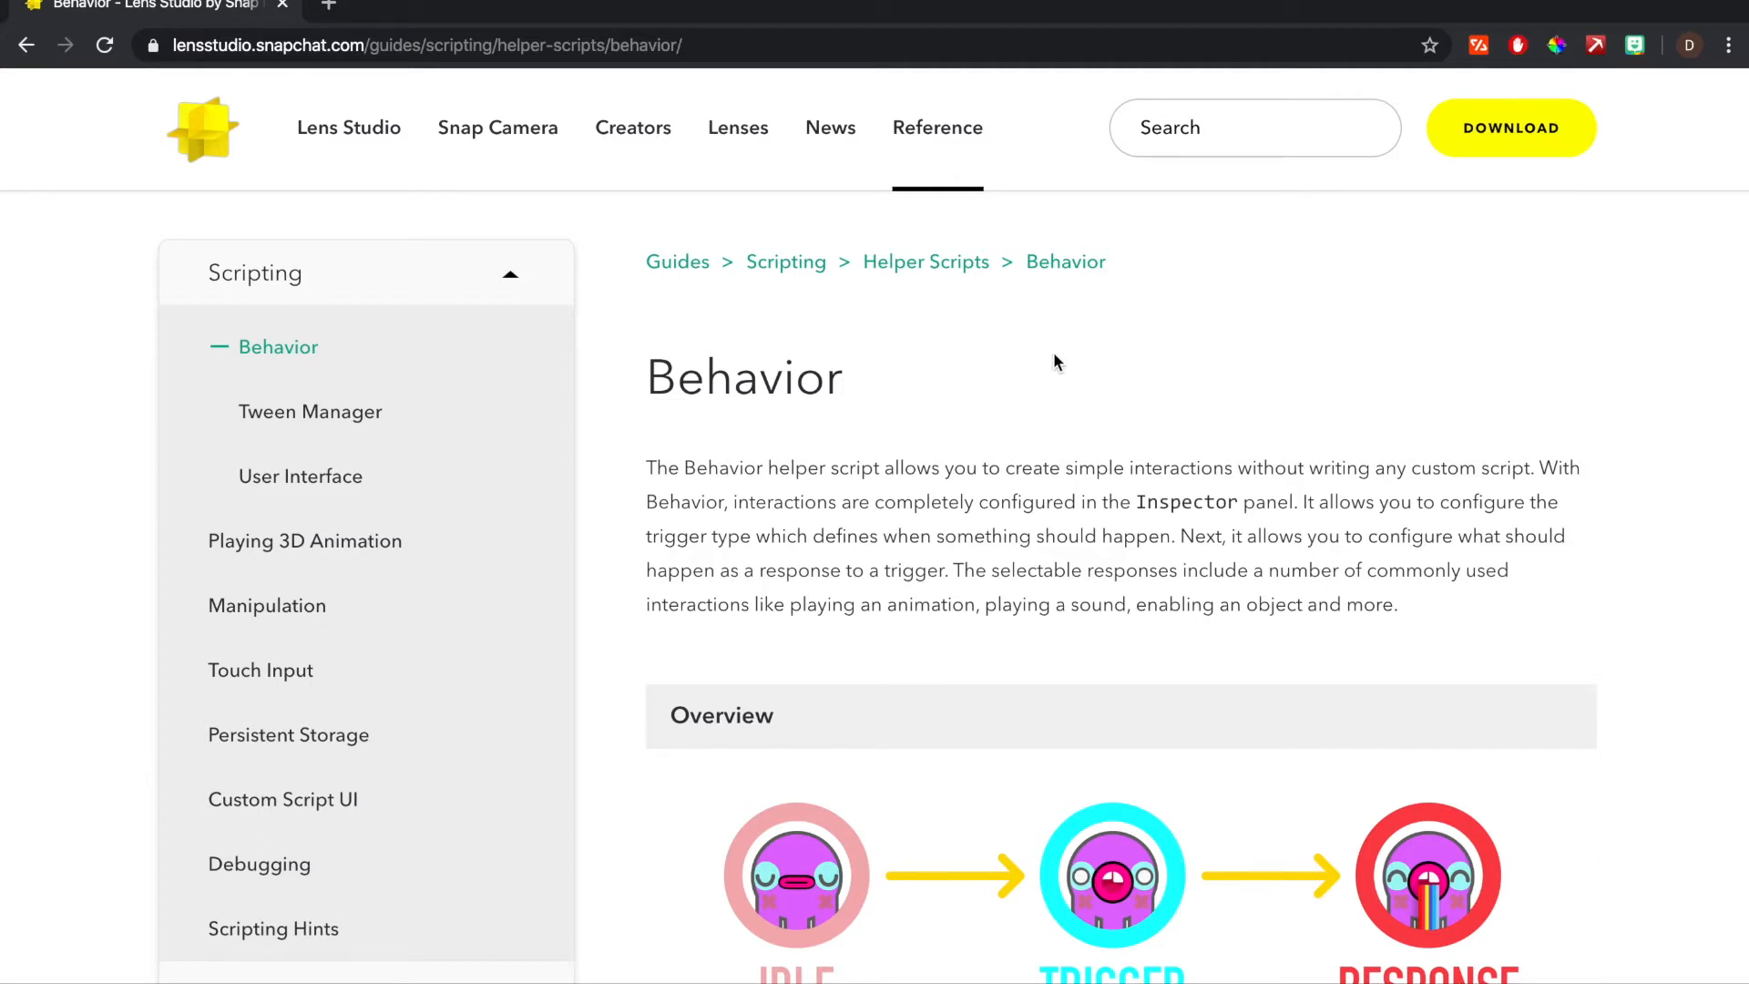
{"action": "scroll", "coordinate": [1054, 363], "scroll_direction": "down", "scroll_amount": 2}
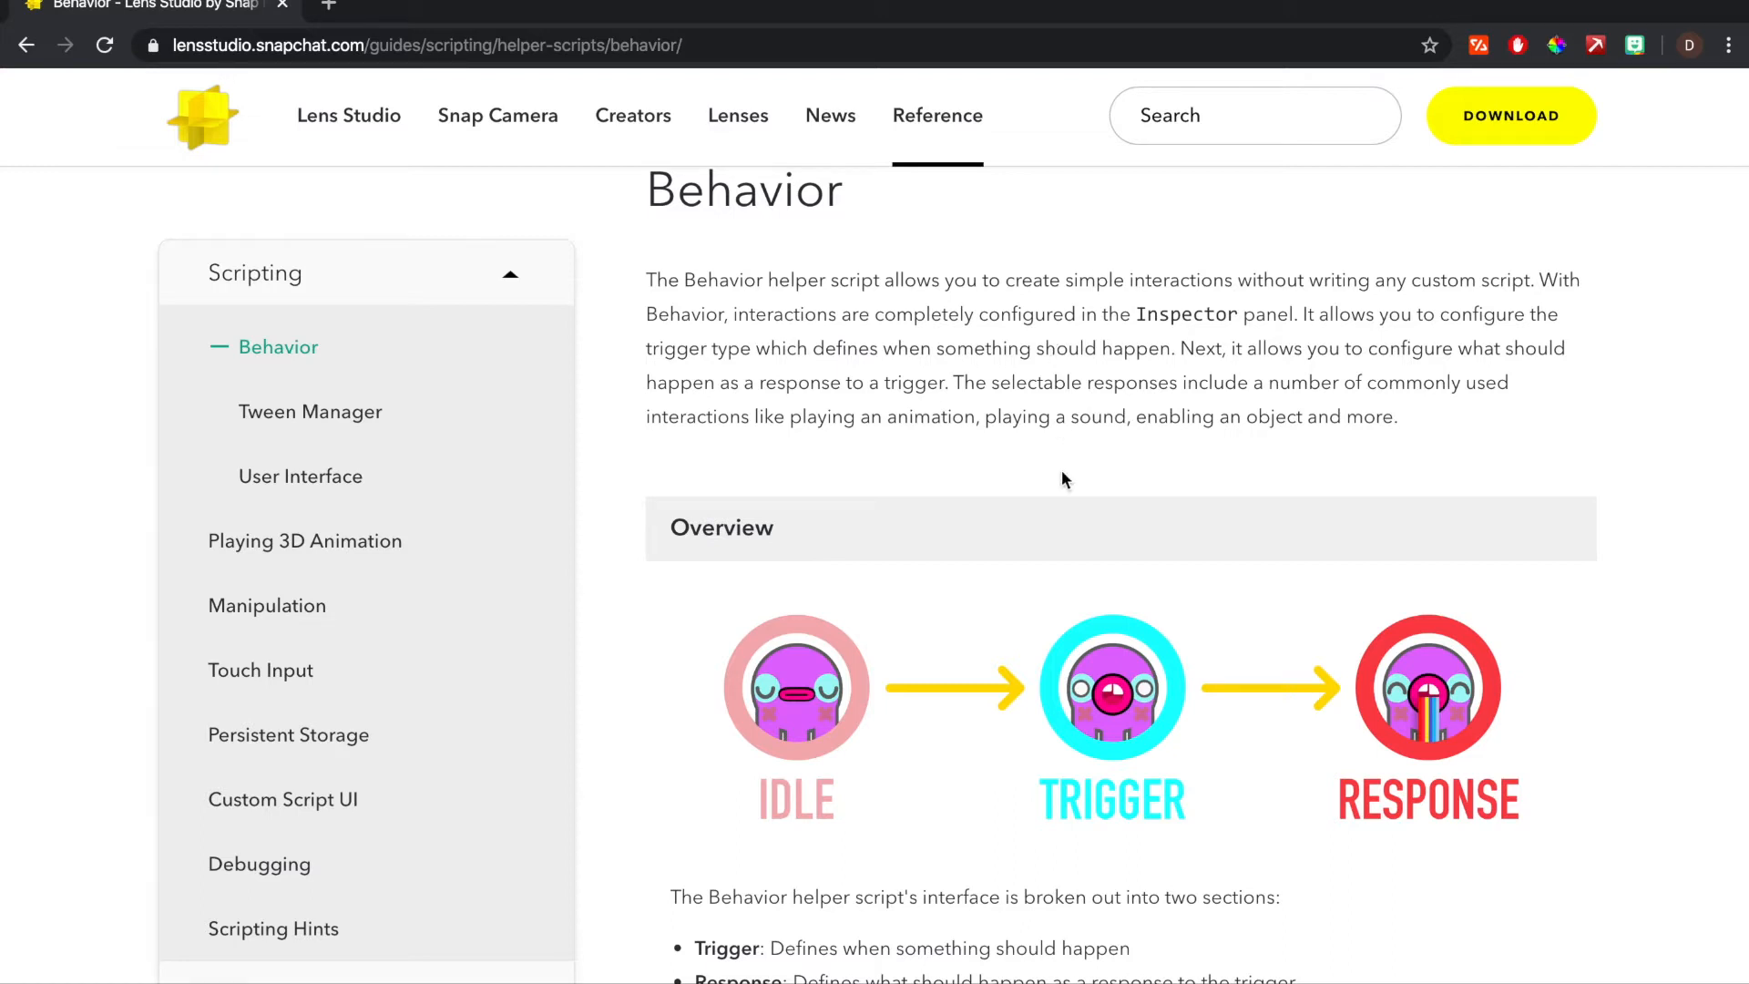
{"action": "scroll", "coordinate": [1062, 475], "scroll_direction": "down", "scroll_amount": 8}
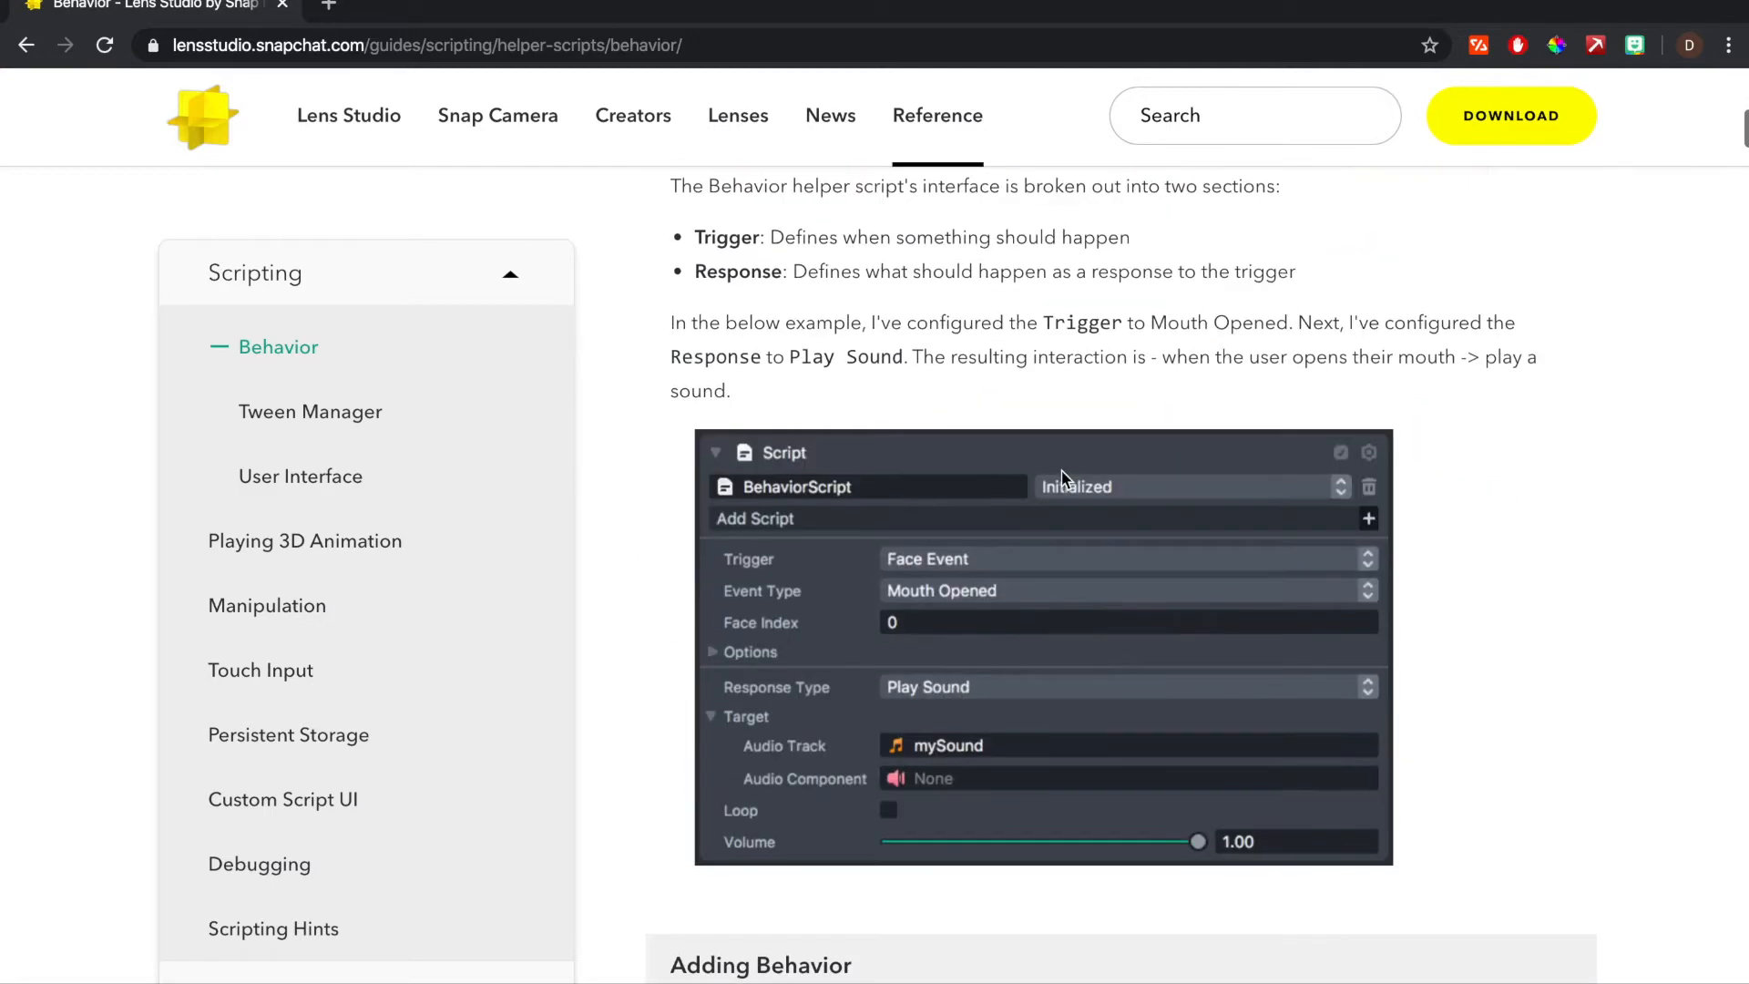
{"action": "scroll", "coordinate": [1062, 475], "scroll_direction": "down", "scroll_amount": 9}
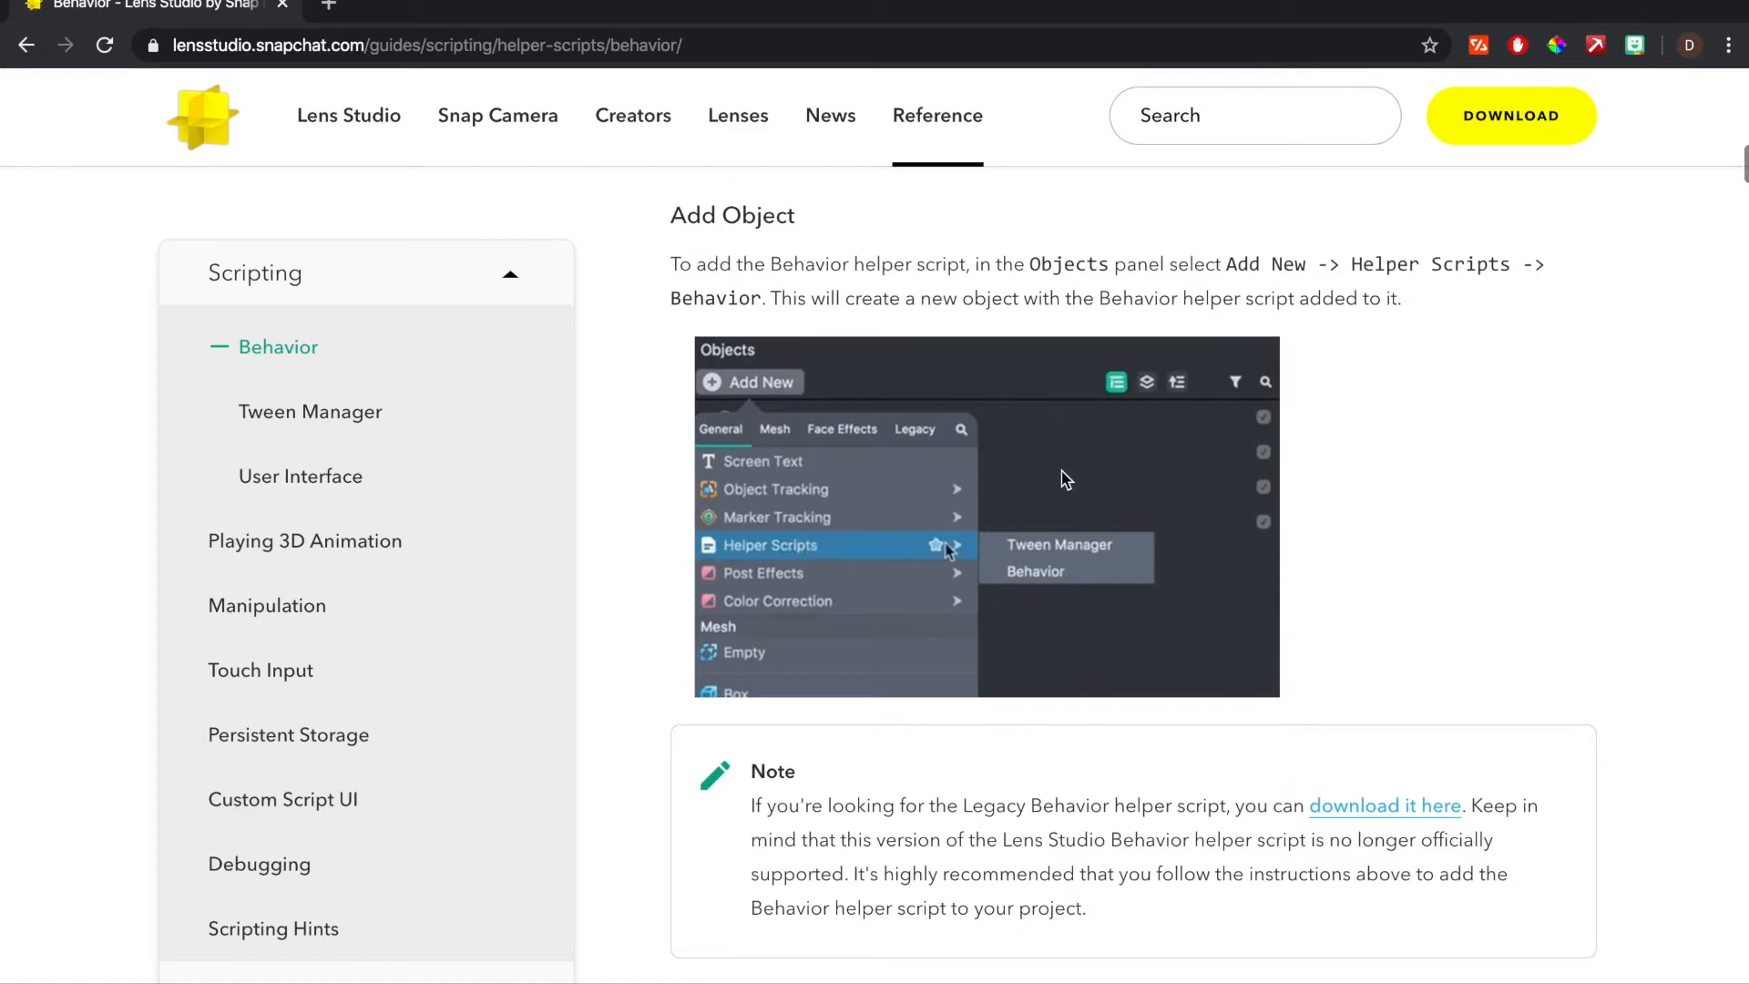
{"action": "scroll", "coordinate": [1062, 475], "scroll_direction": "down", "scroll_amount": 6}
{"action": "scroll", "coordinate": [1062, 475], "scroll_direction": "down", "scroll_amount": 4}
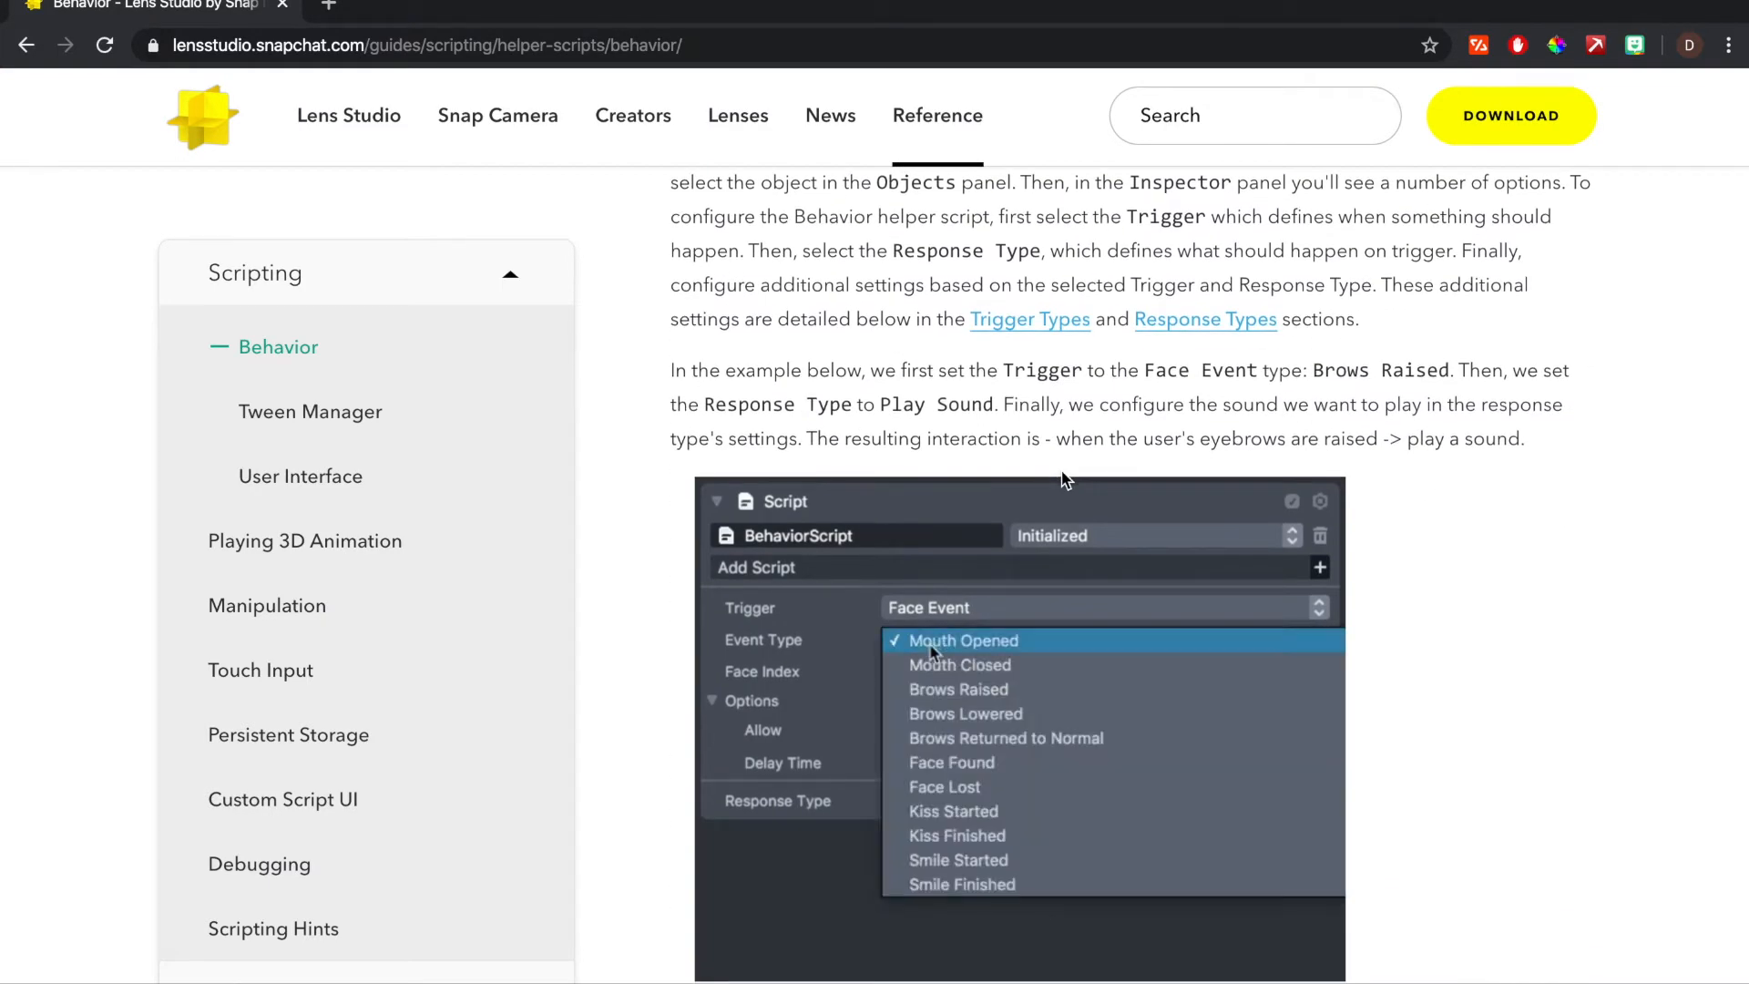
Read through the trigger types in the Behavior guide, from Touch Event and Face Event to the None trigger
{"action": "scroll", "coordinate": [1062, 475], "scroll_direction": "down", "scroll_amount": 20}
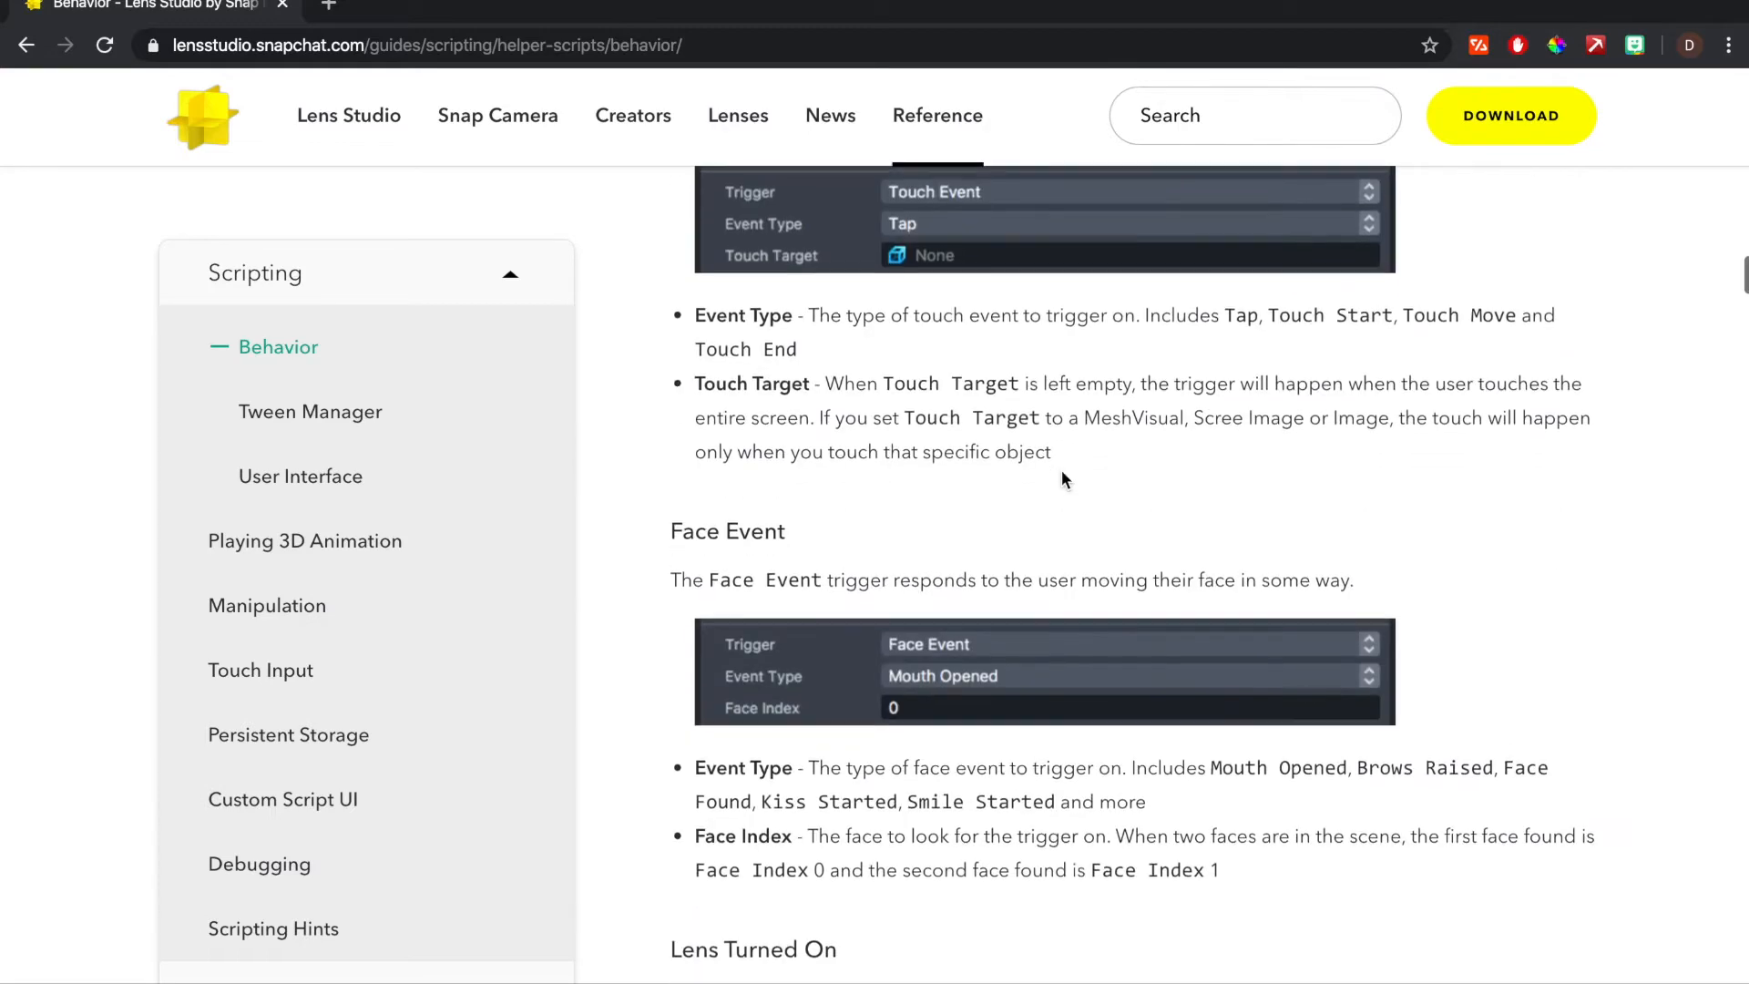
{"action": "scroll", "coordinate": [1062, 476], "scroll_direction": "down", "scroll_amount": 15}
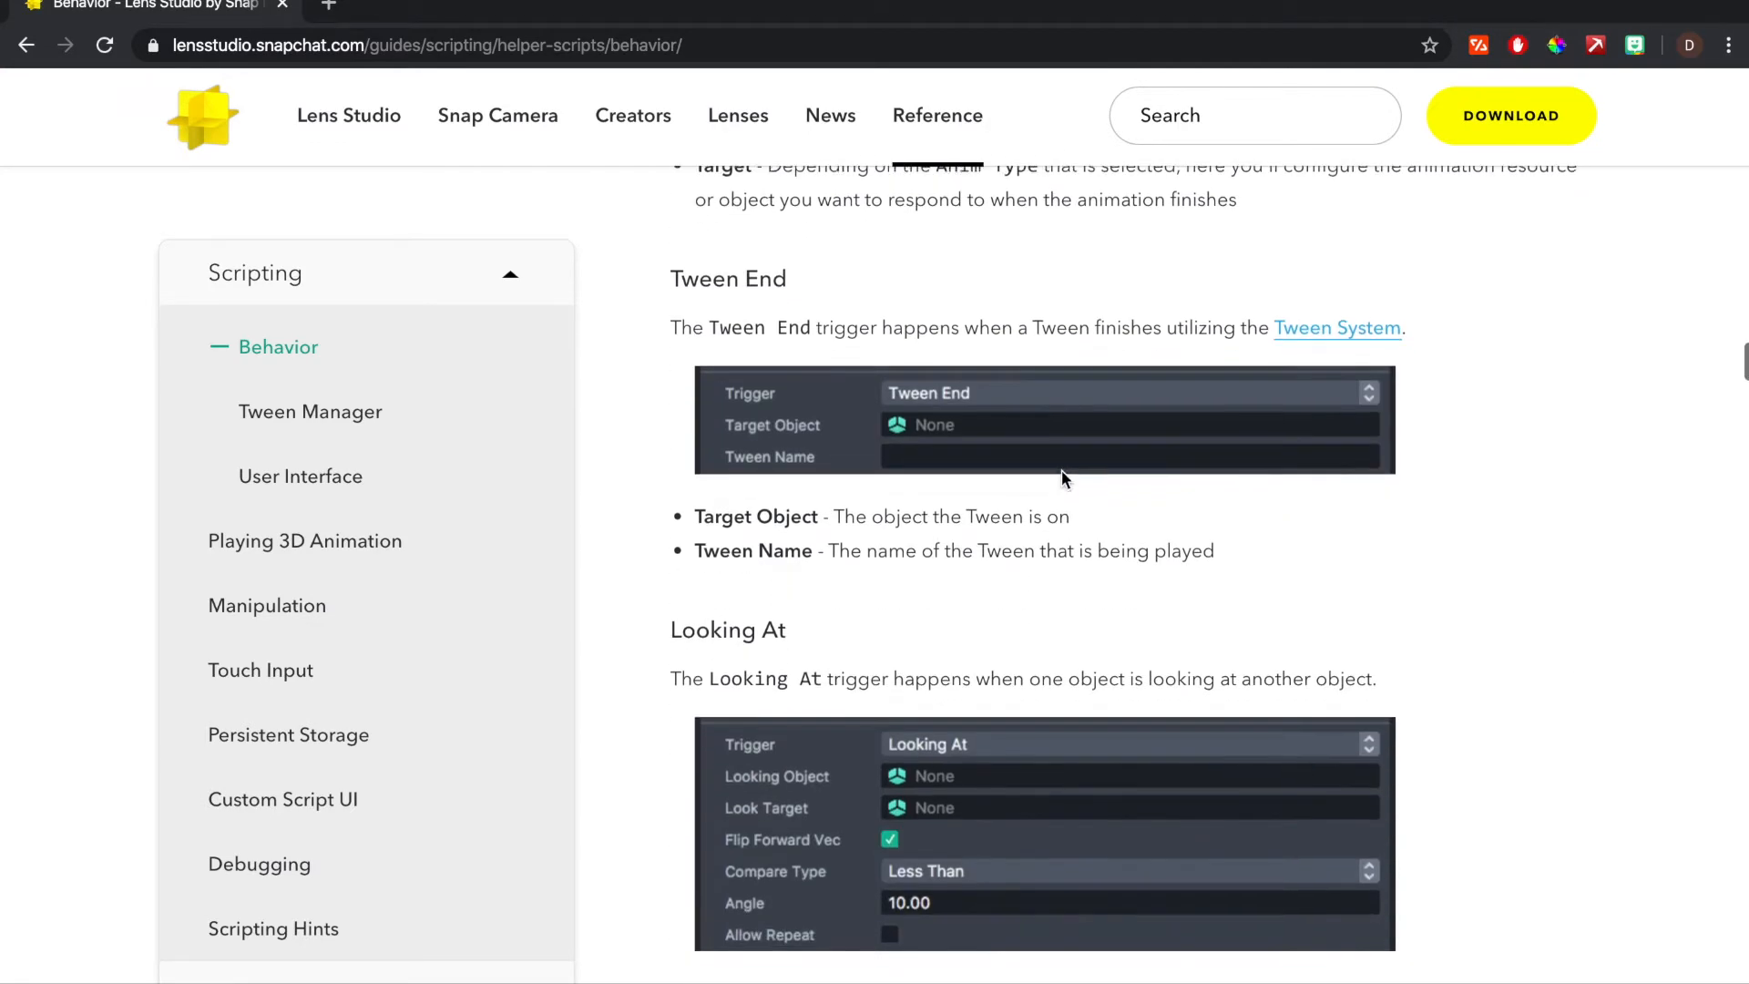
{"action": "scroll", "coordinate": [1062, 470], "scroll_direction": "down", "scroll_amount": 3}
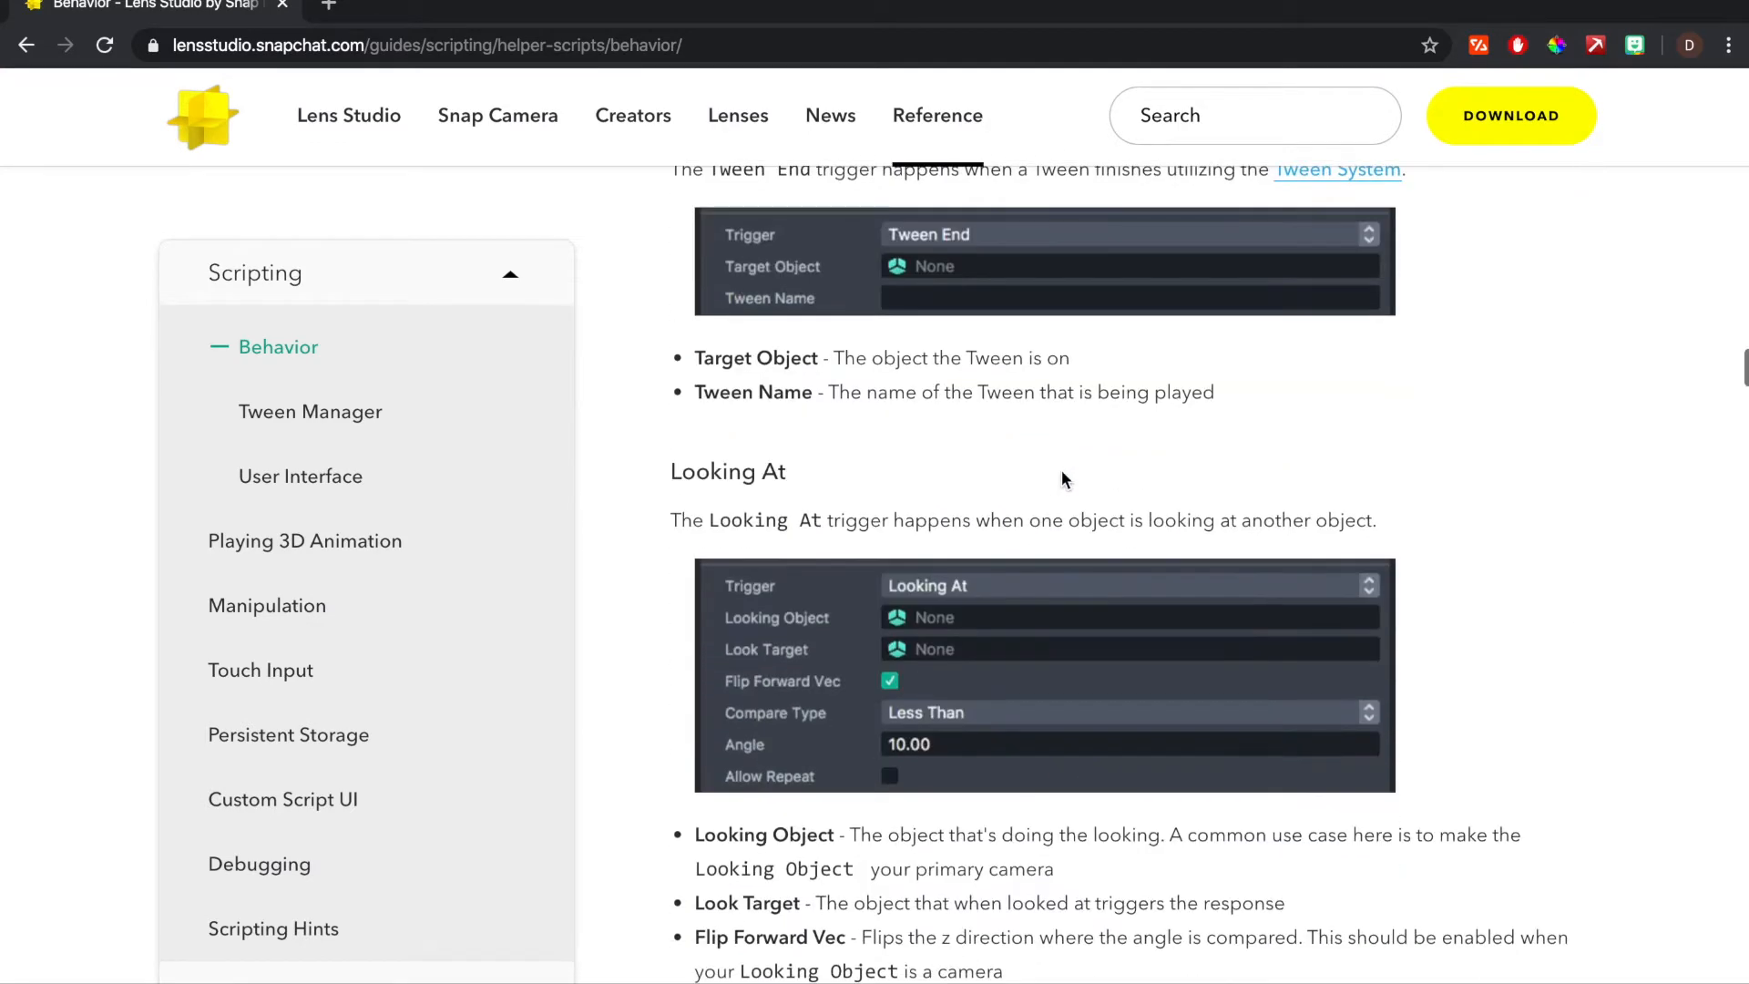
{"action": "scroll", "coordinate": [1062, 470], "scroll_direction": "down", "scroll_amount": 4}
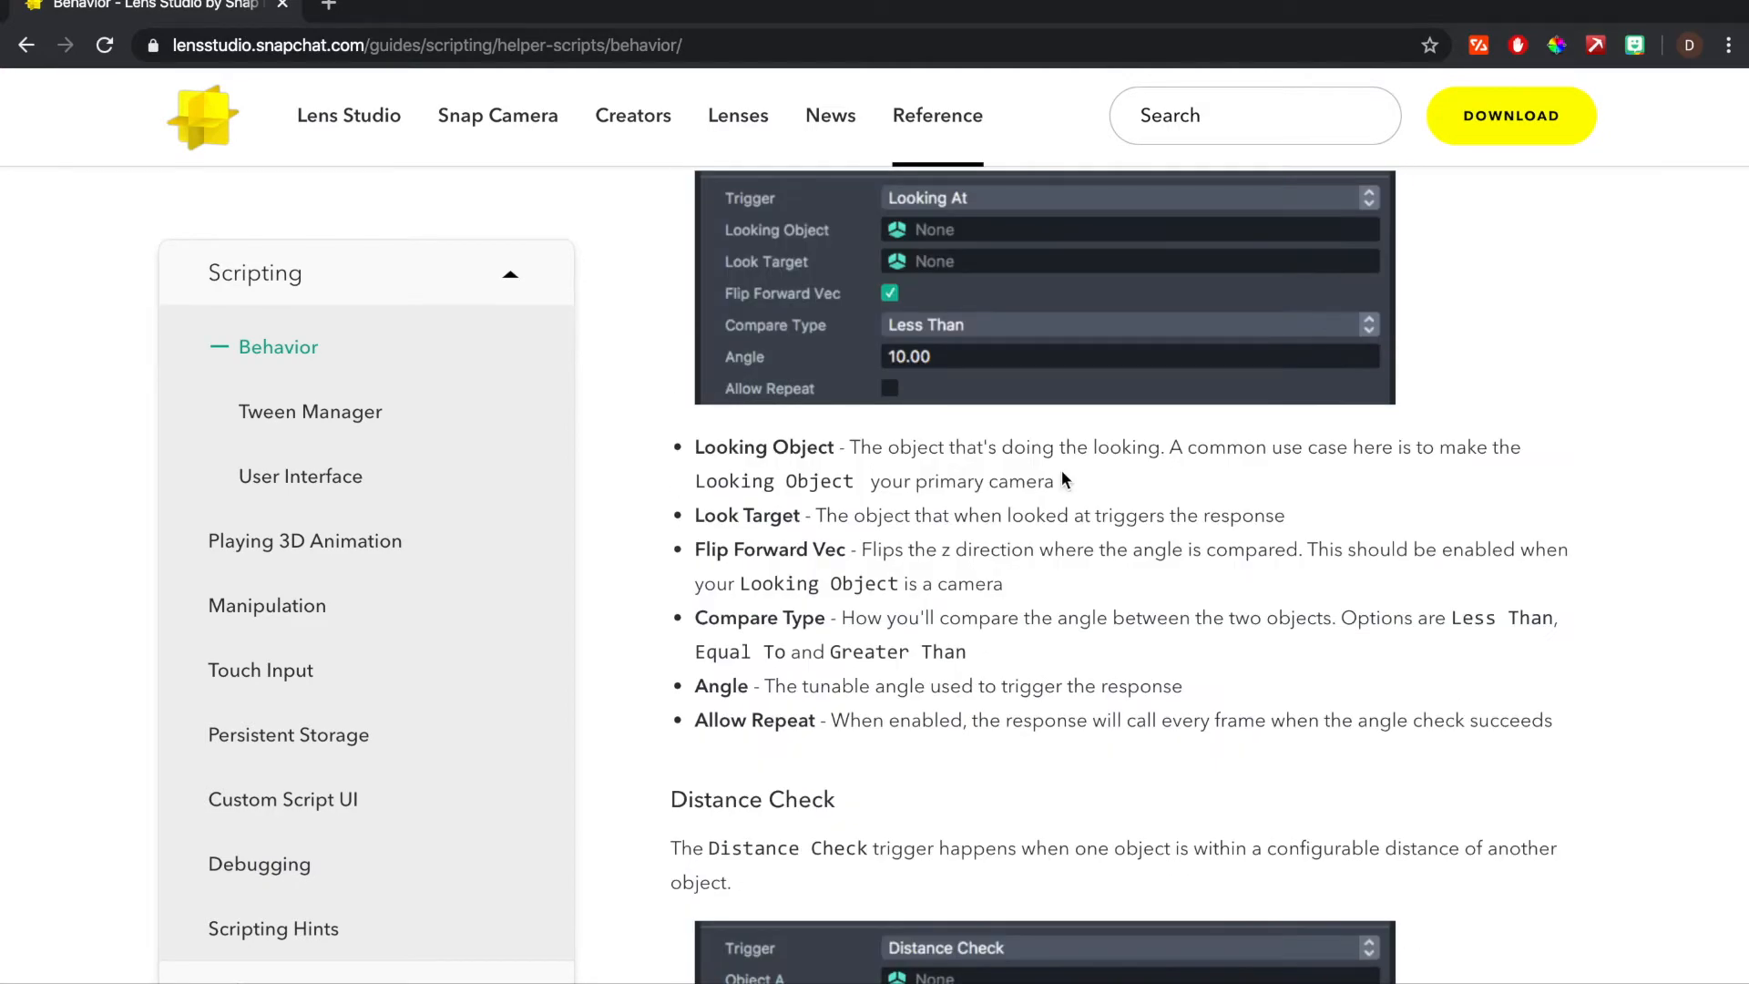
{"action": "scroll", "coordinate": [1062, 470], "scroll_direction": "down", "scroll_amount": 2}
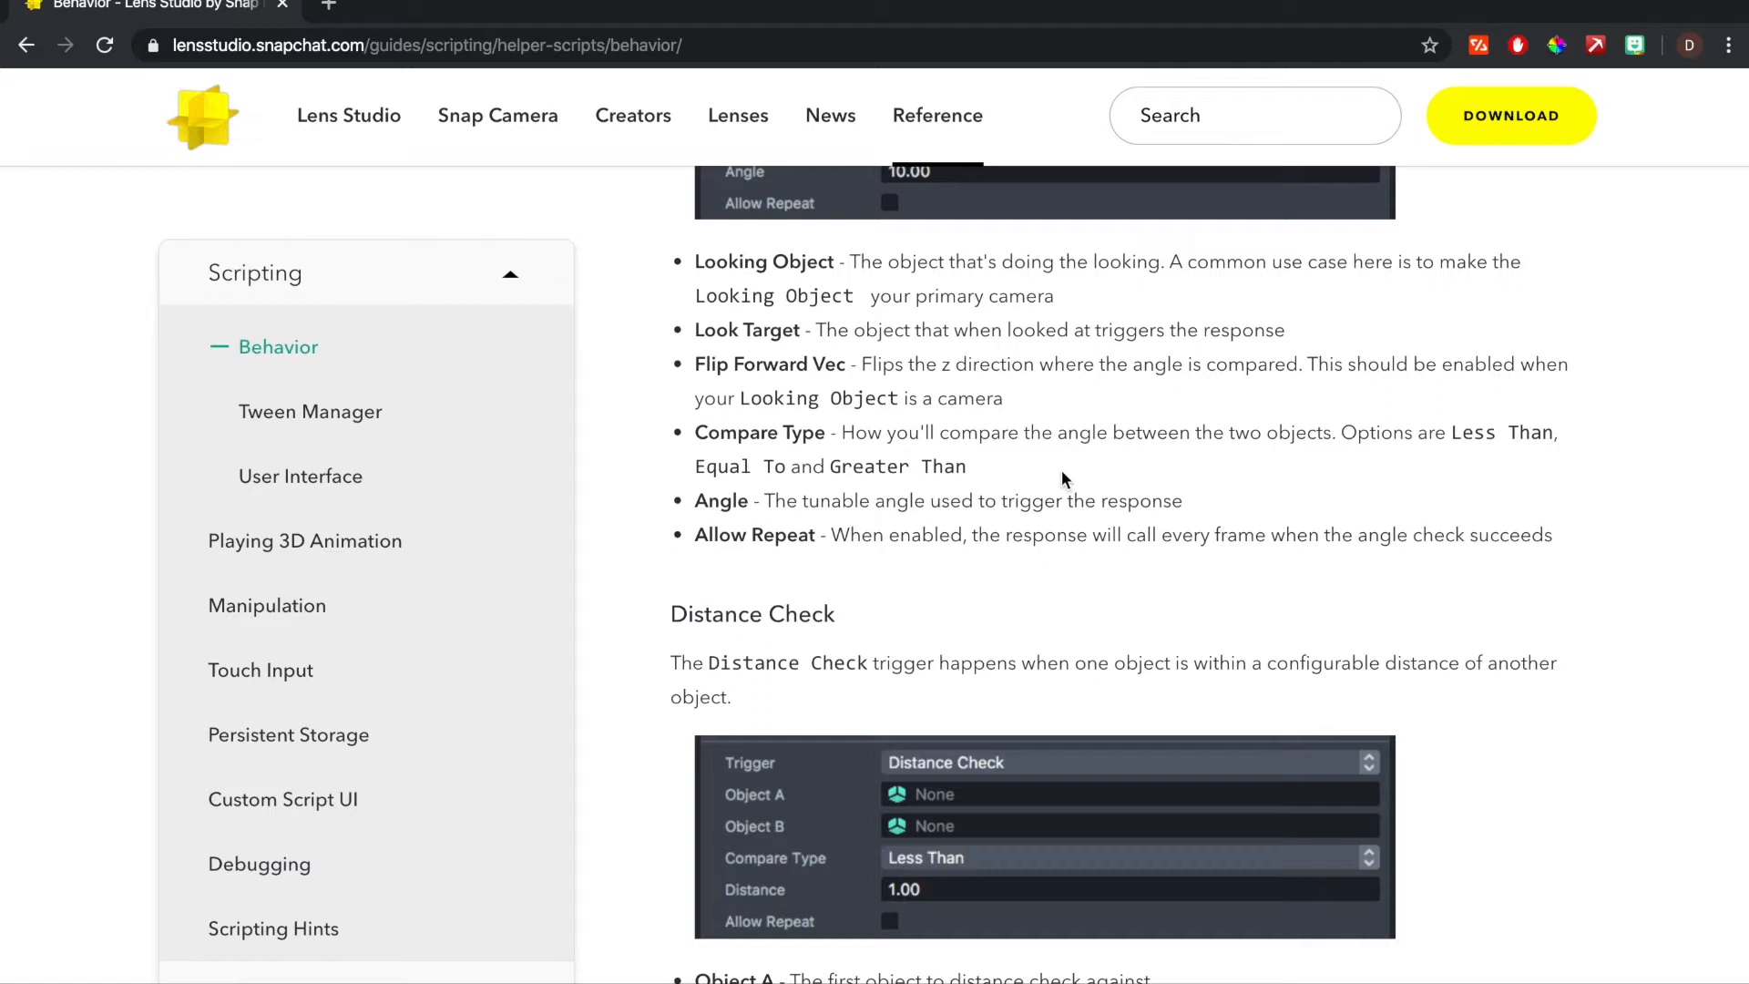
{"action": "scroll", "coordinate": [1062, 470], "scroll_direction": "down", "scroll_amount": 10}
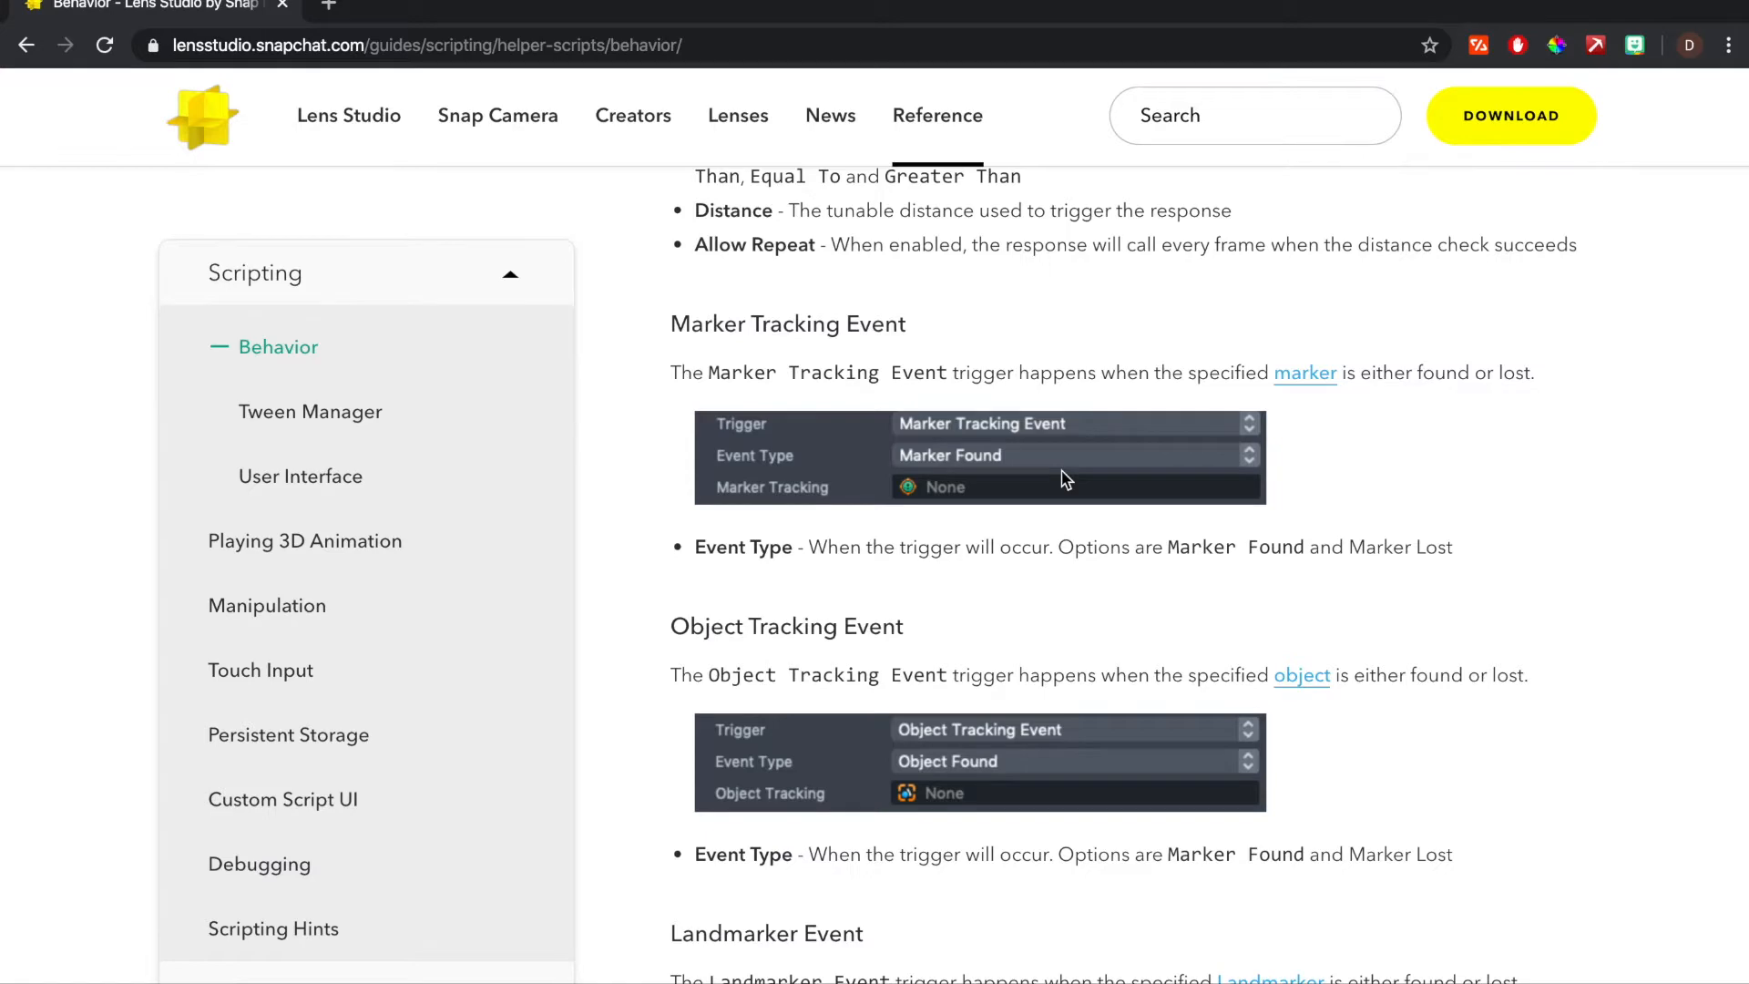
{"action": "scroll", "coordinate": [1064, 478], "scroll_direction": "down", "scroll_amount": 5}
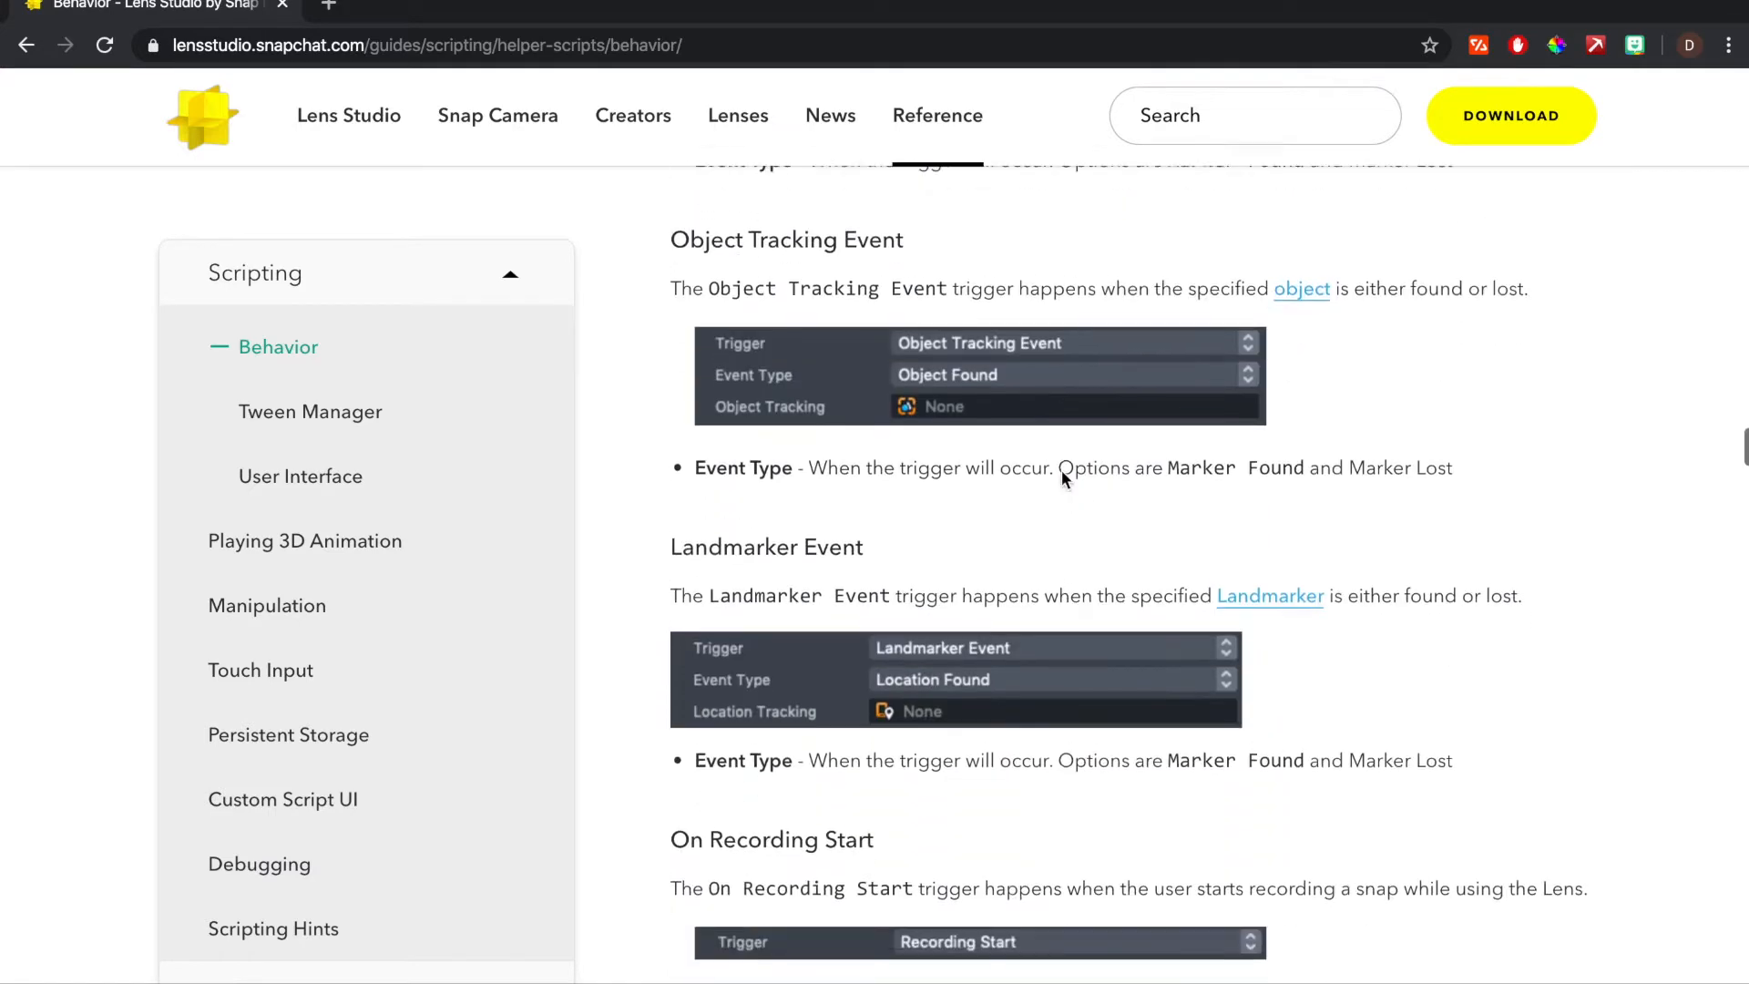
{"action": "scroll", "coordinate": [1062, 470], "scroll_direction": "down", "scroll_amount": 5}
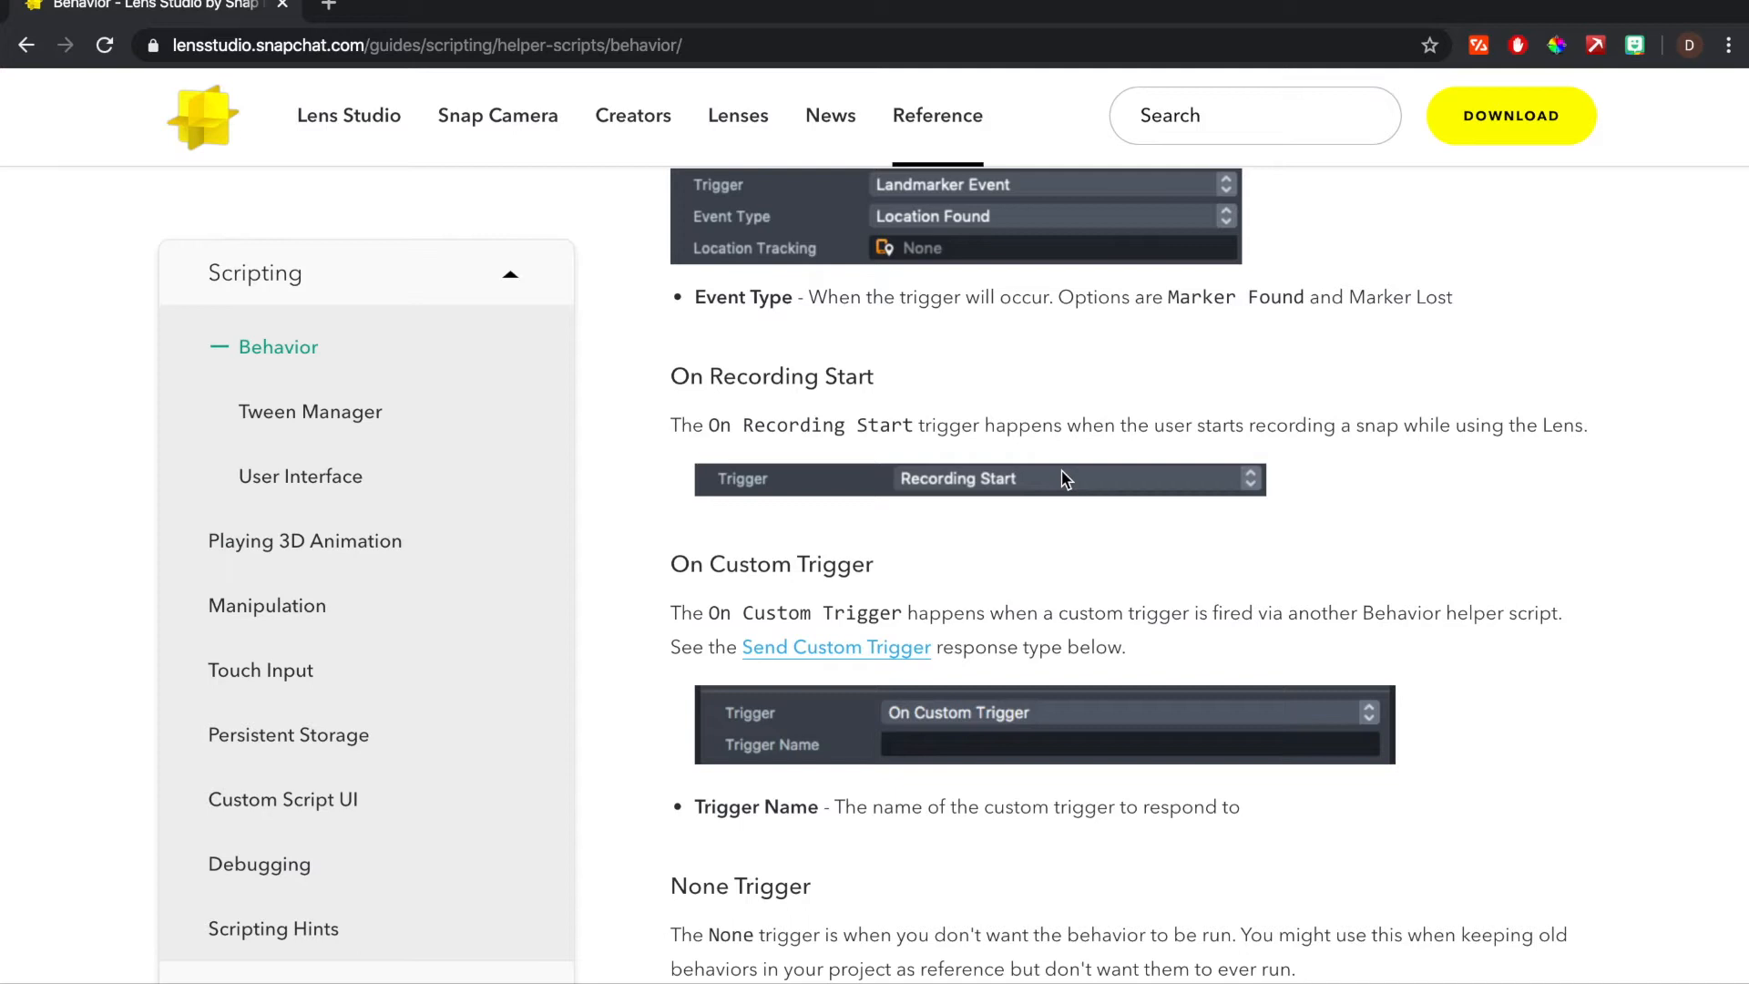
{"action": "scroll", "coordinate": [1064, 480], "scroll_direction": "down", "scroll_amount": 2}
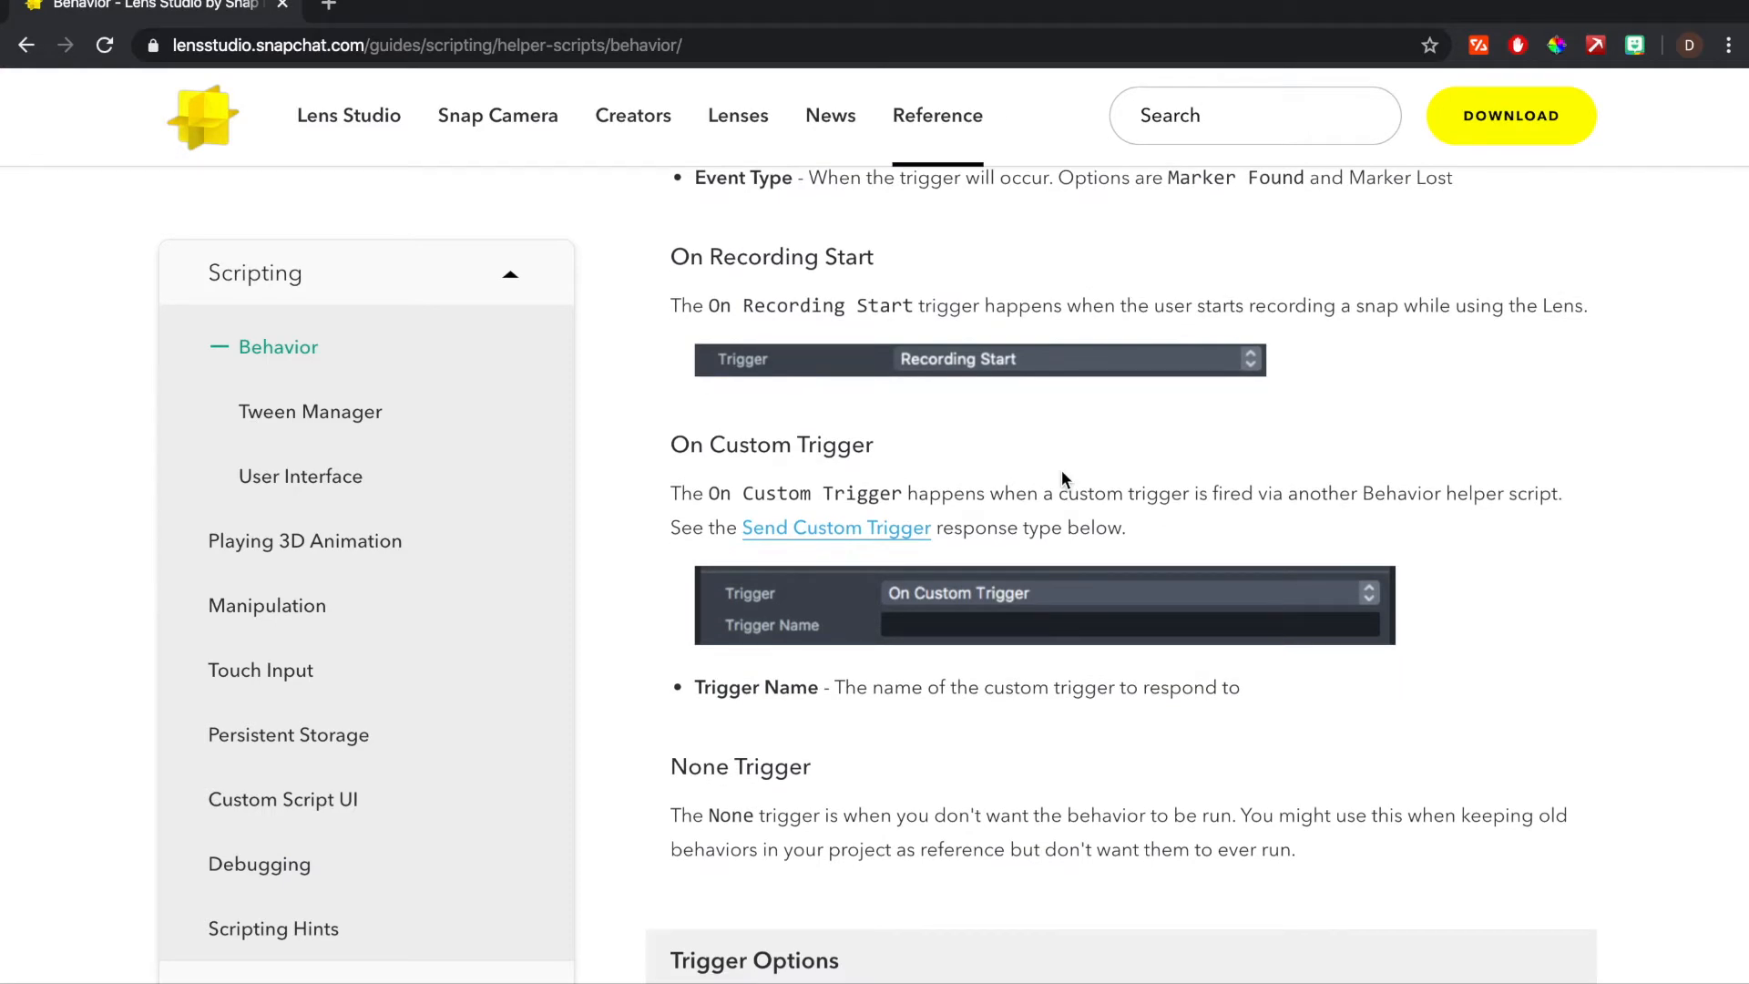
Examine the trigger options and response types in the Behavior guide, through Send Custom Trigger
{"action": "scroll", "coordinate": [1062, 470], "scroll_direction": "down", "scroll_amount": 15}
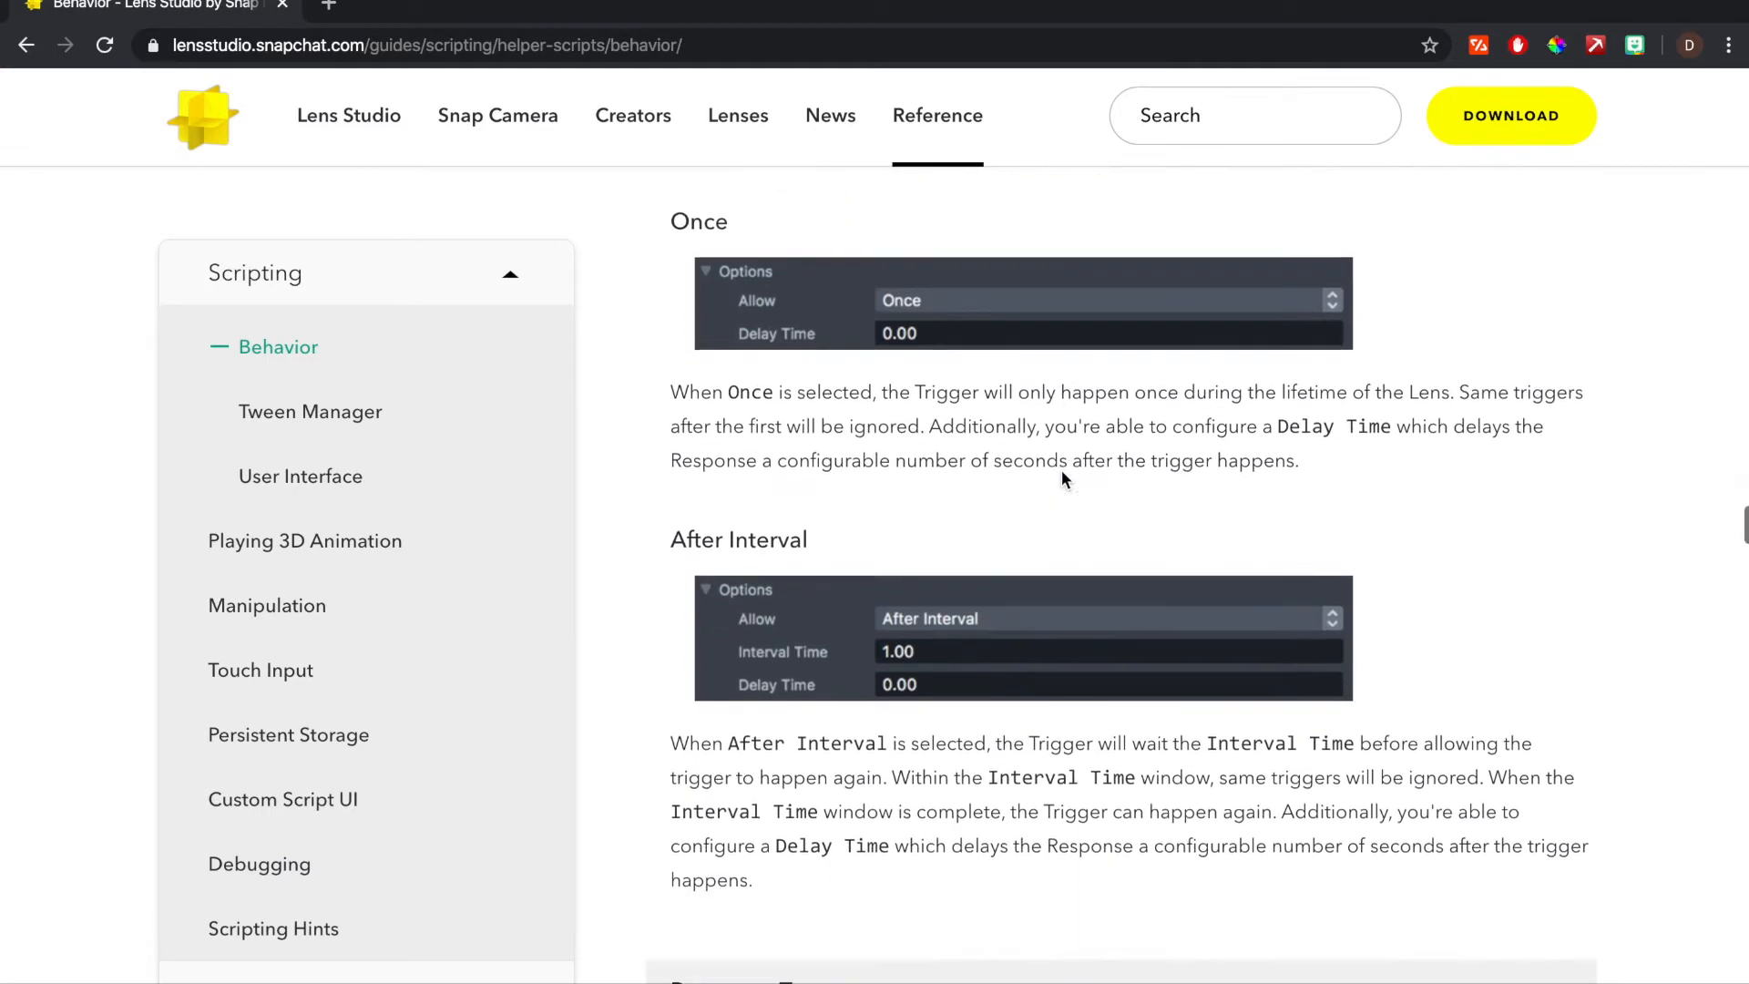
{"action": "scroll", "coordinate": [1062, 470], "scroll_direction": "down", "scroll_amount": 20}
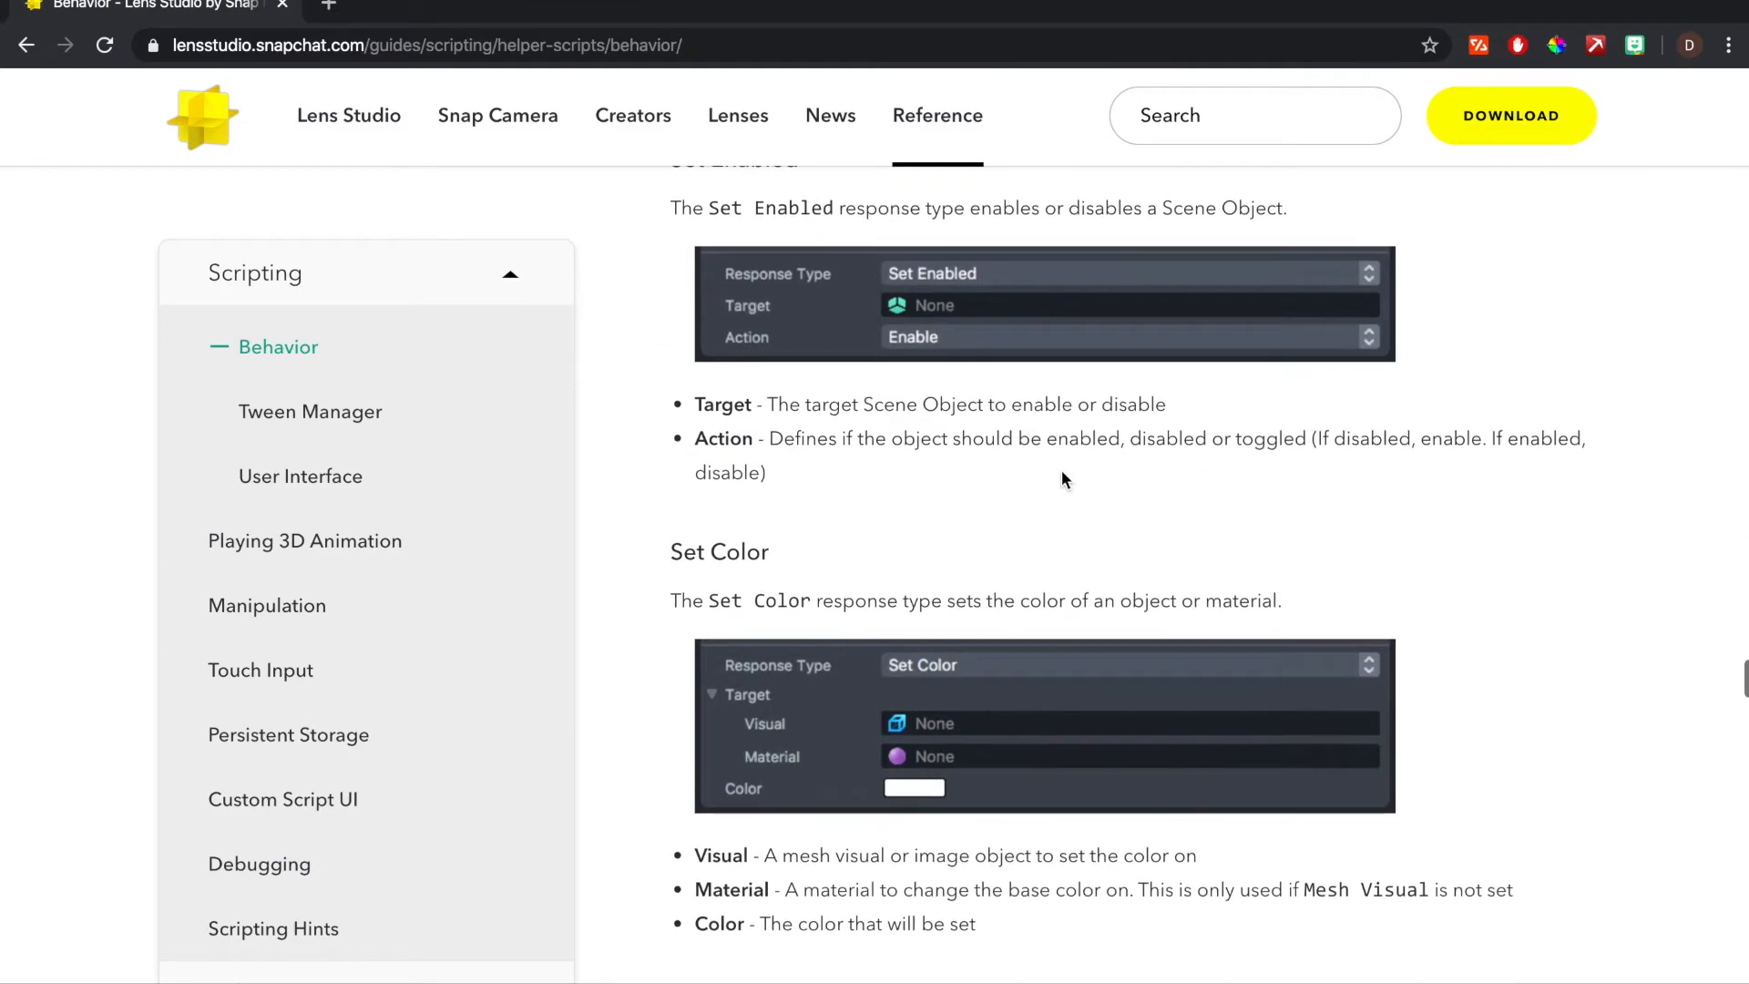
{"action": "scroll", "coordinate": [1062, 470], "scroll_direction": "down", "scroll_amount": 20}
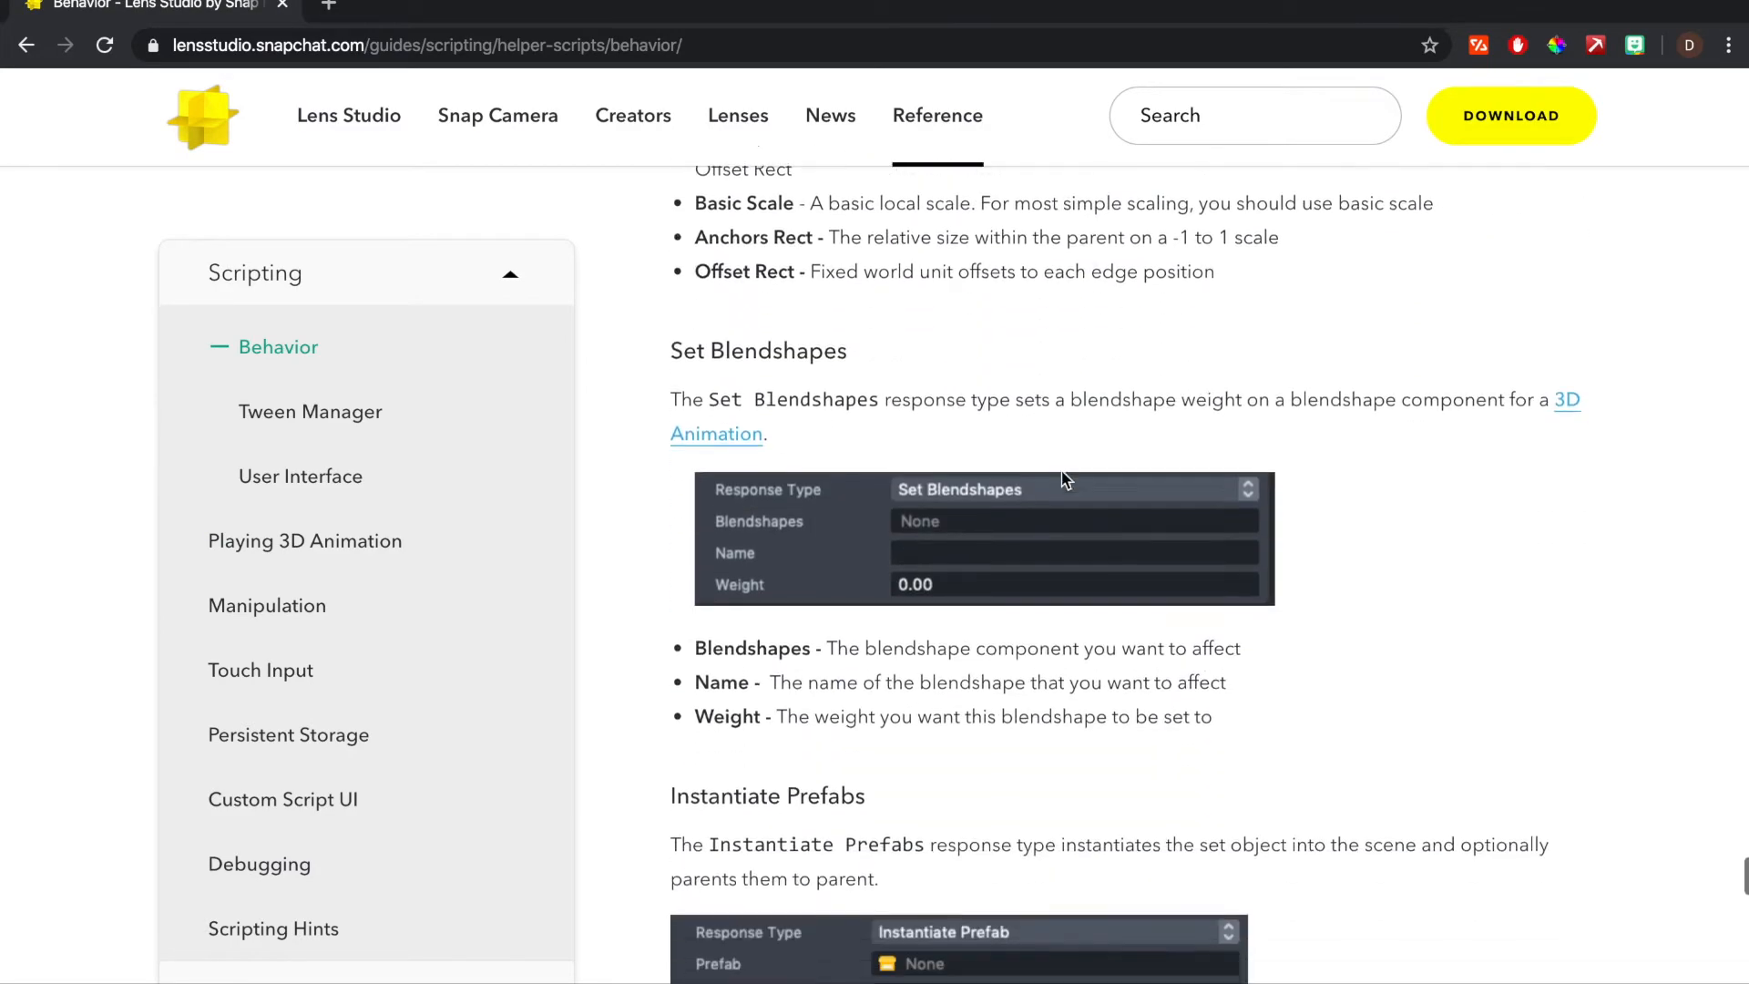
{"action": "scroll", "coordinate": [1062, 462], "scroll_direction": "down", "scroll_amount": 2}
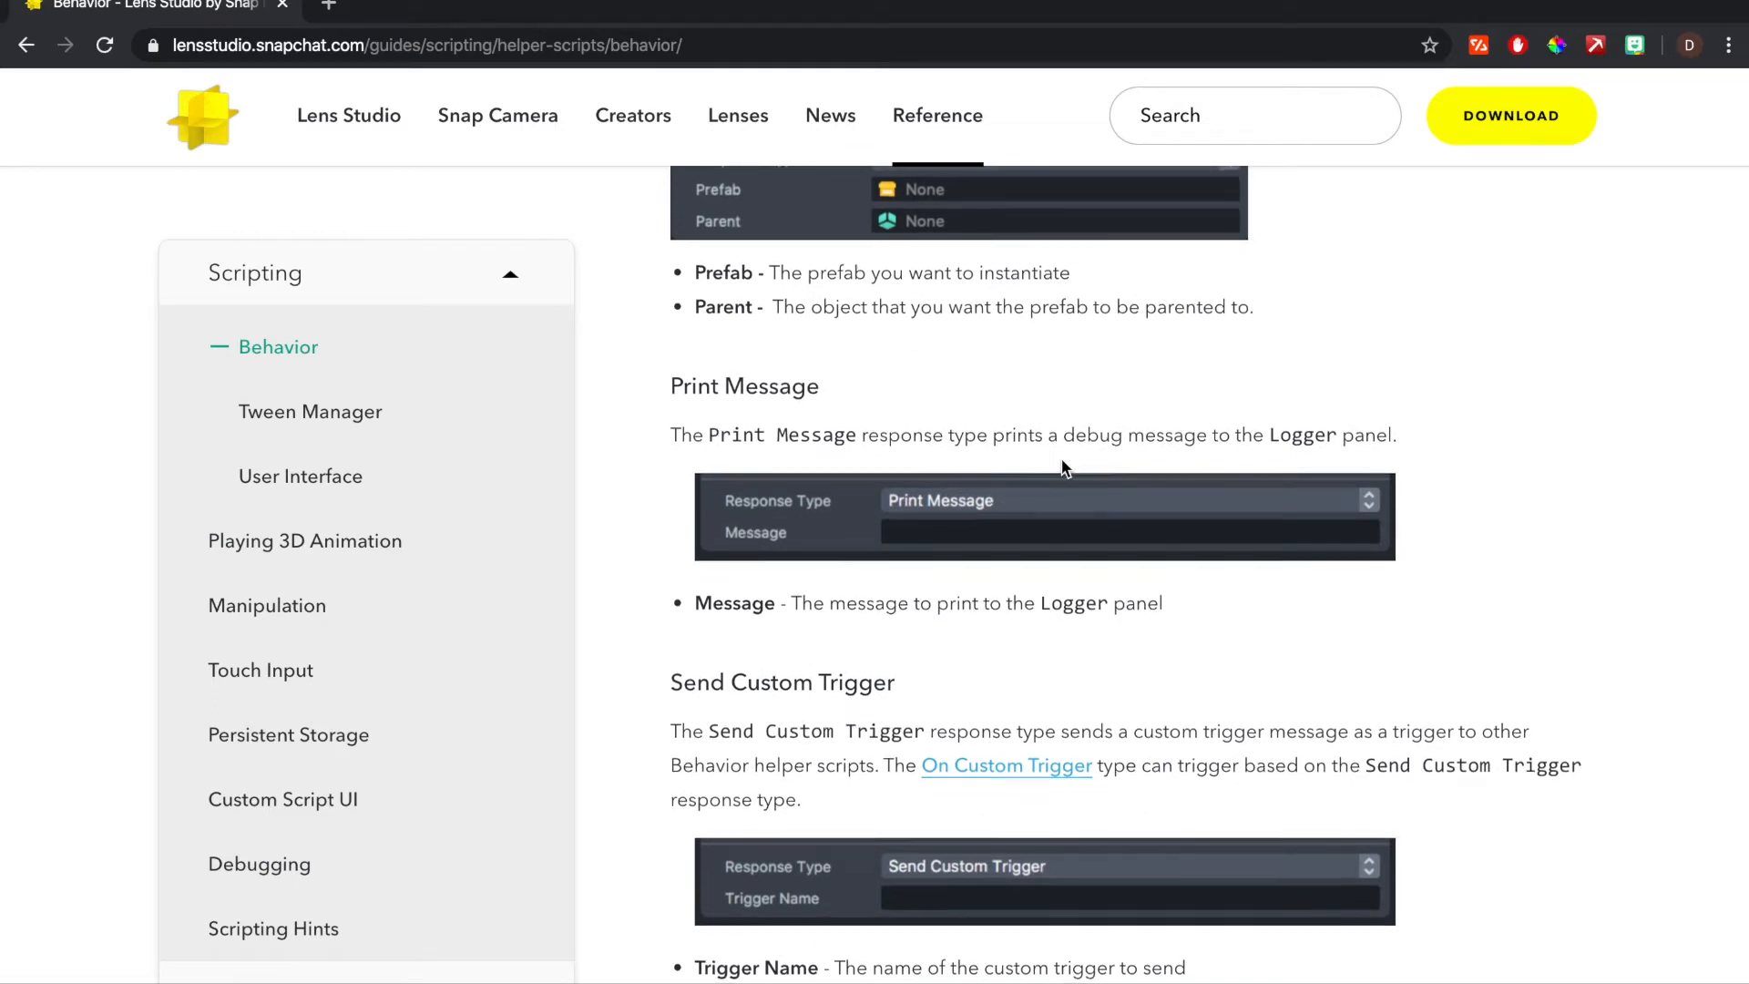
{"action": "scroll", "coordinate": [1061, 466], "scroll_direction": "down", "scroll_amount": 5}
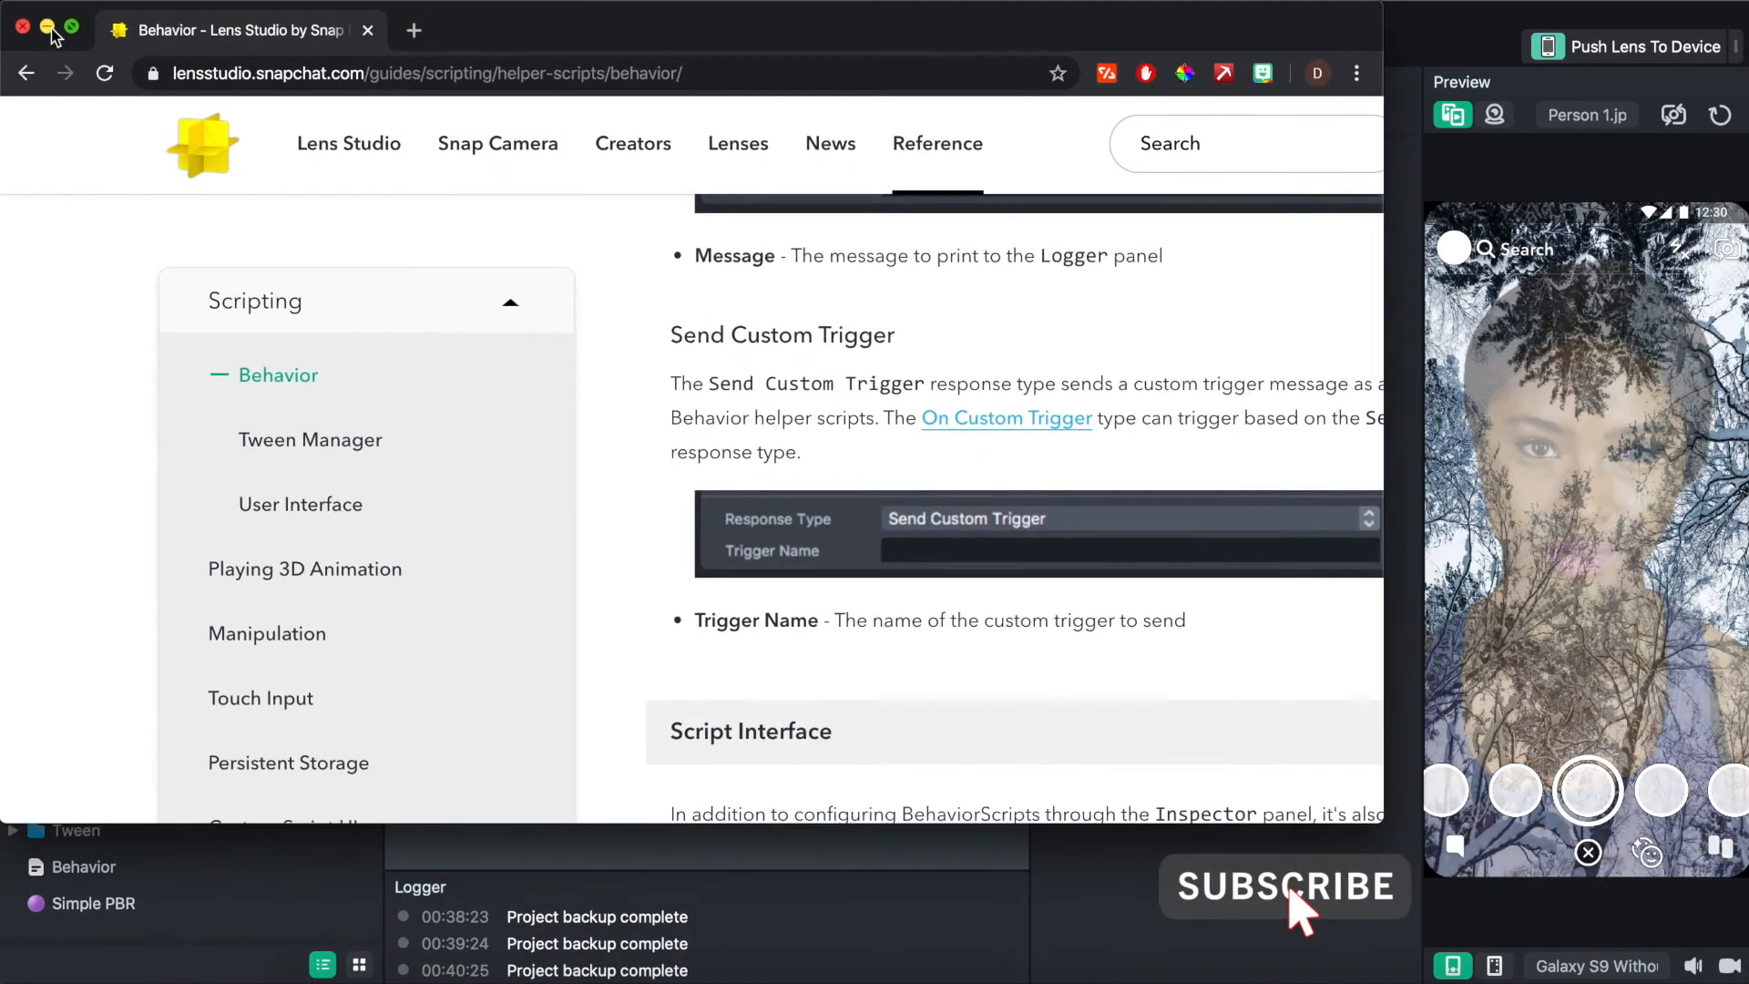
Switch back to Lens Studio and add a Behavior helper script to the scene objects
{"action": "left_click", "coordinate": [48, 28]}
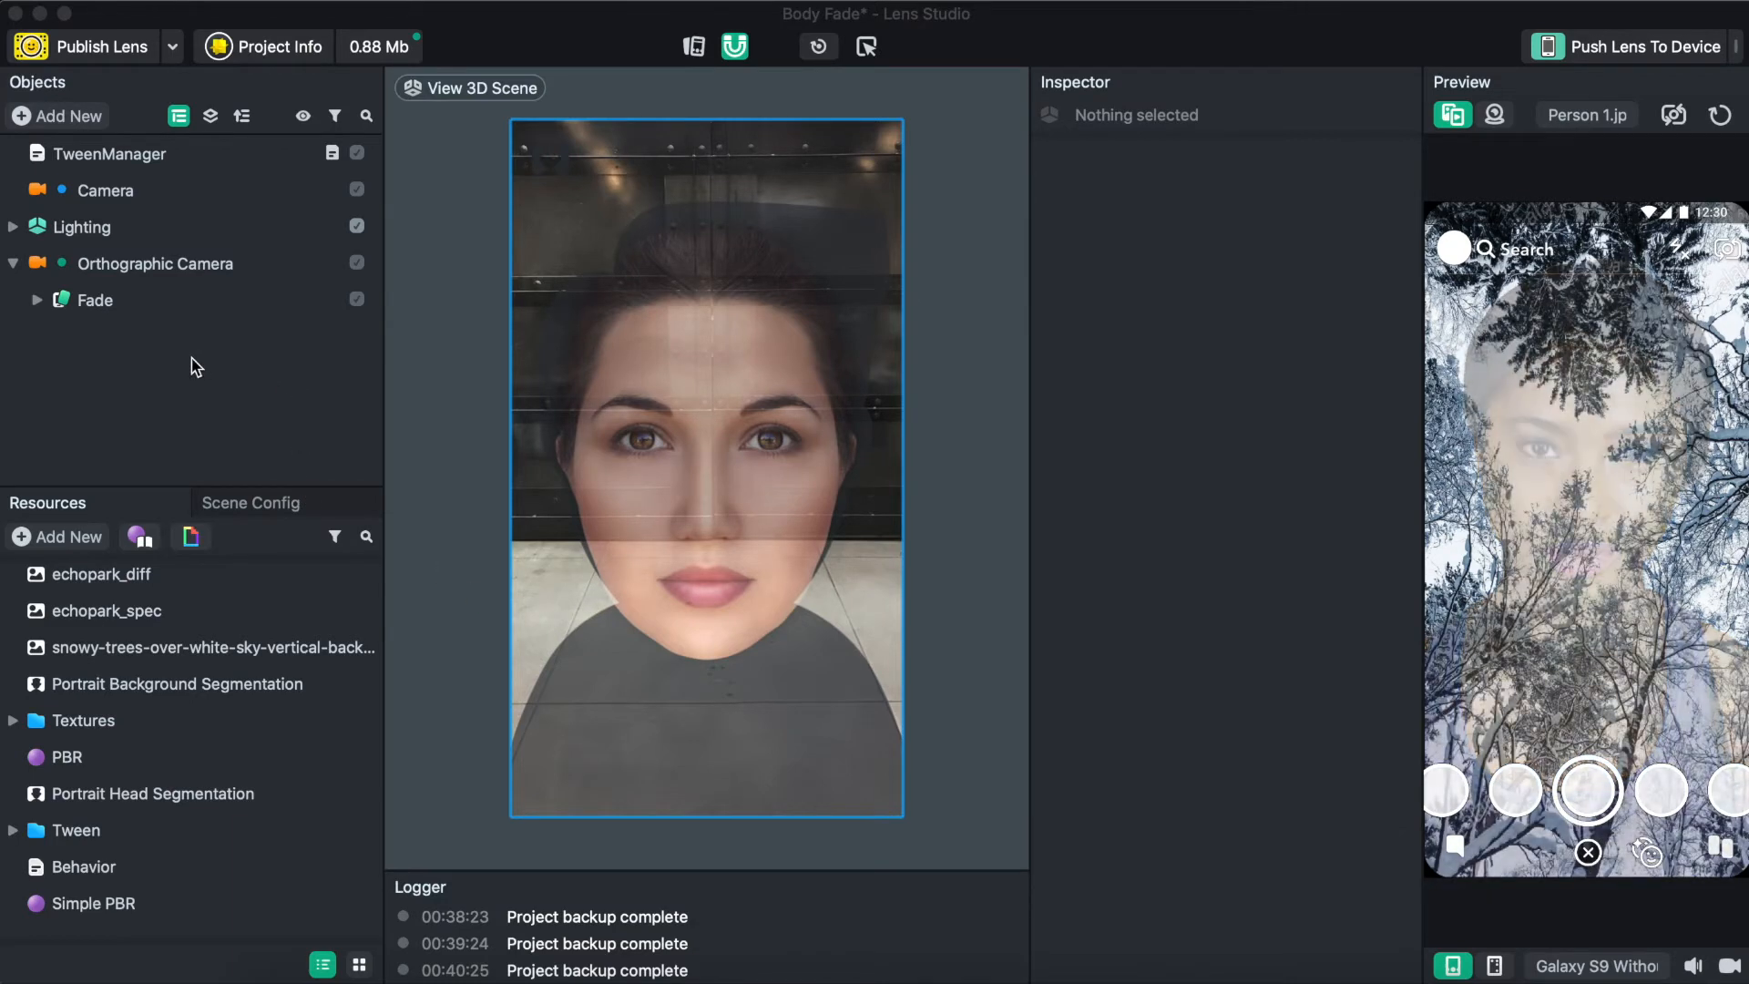
{"action": "left_click", "coordinate": [89, 126]}
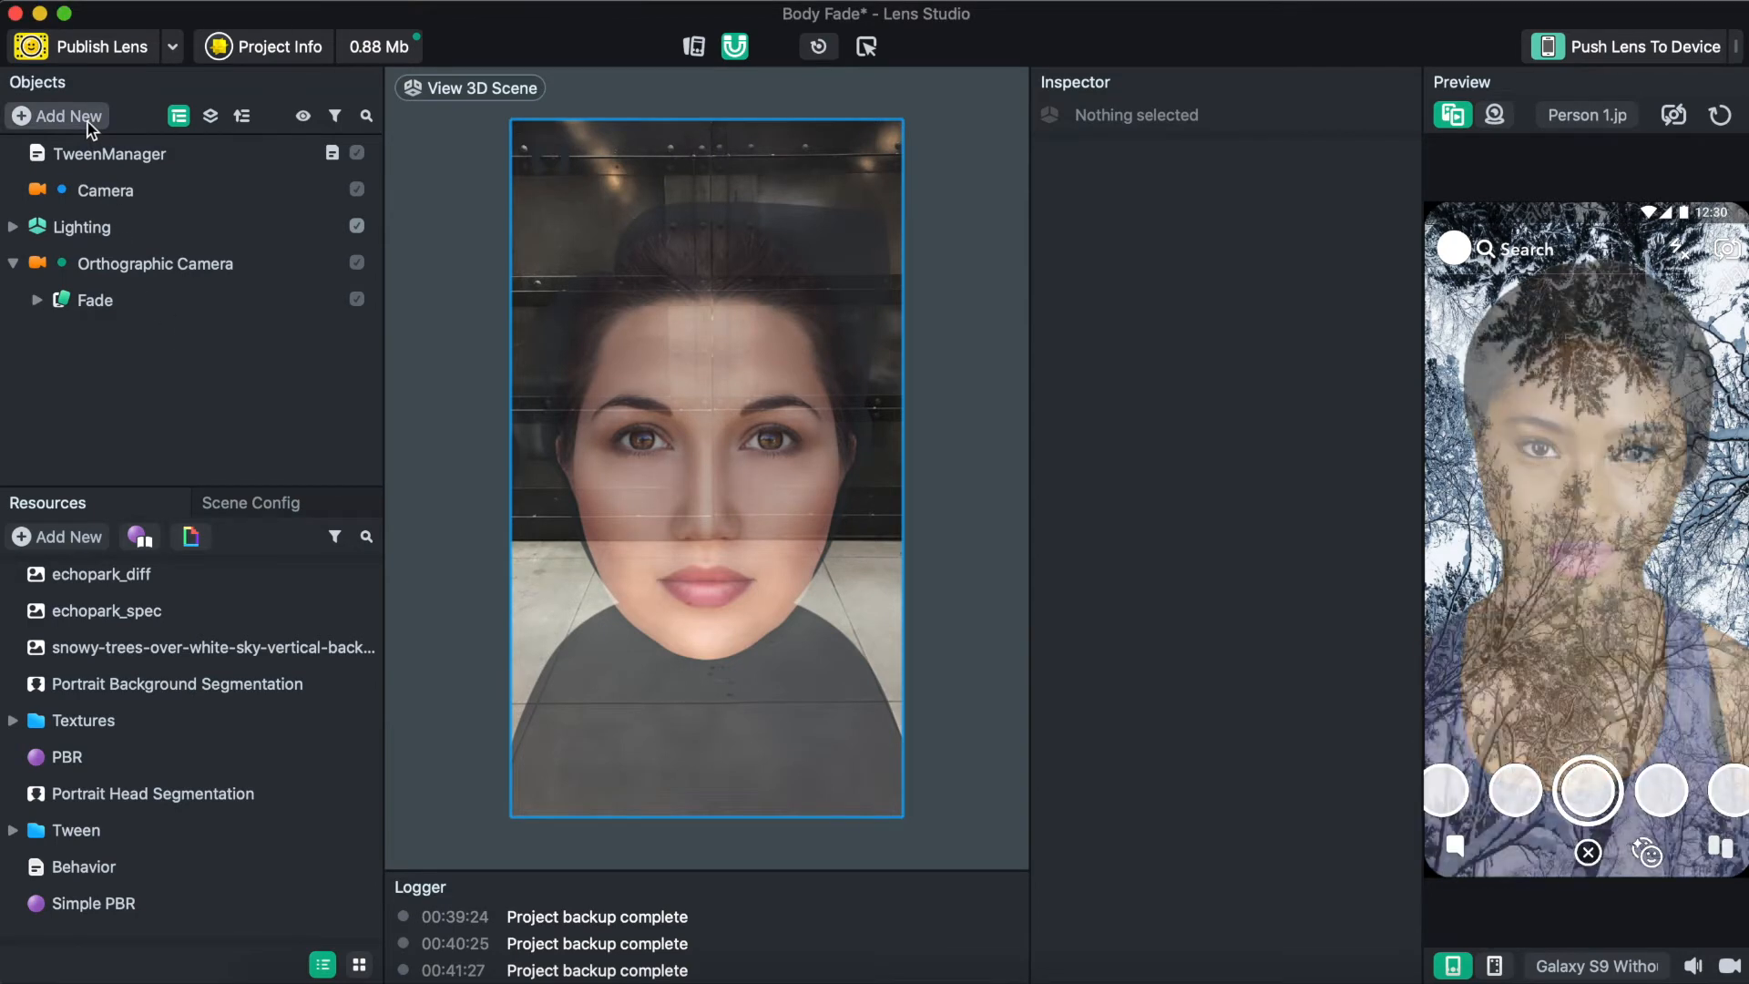
{"action": "left_click", "coordinate": [84, 122]}
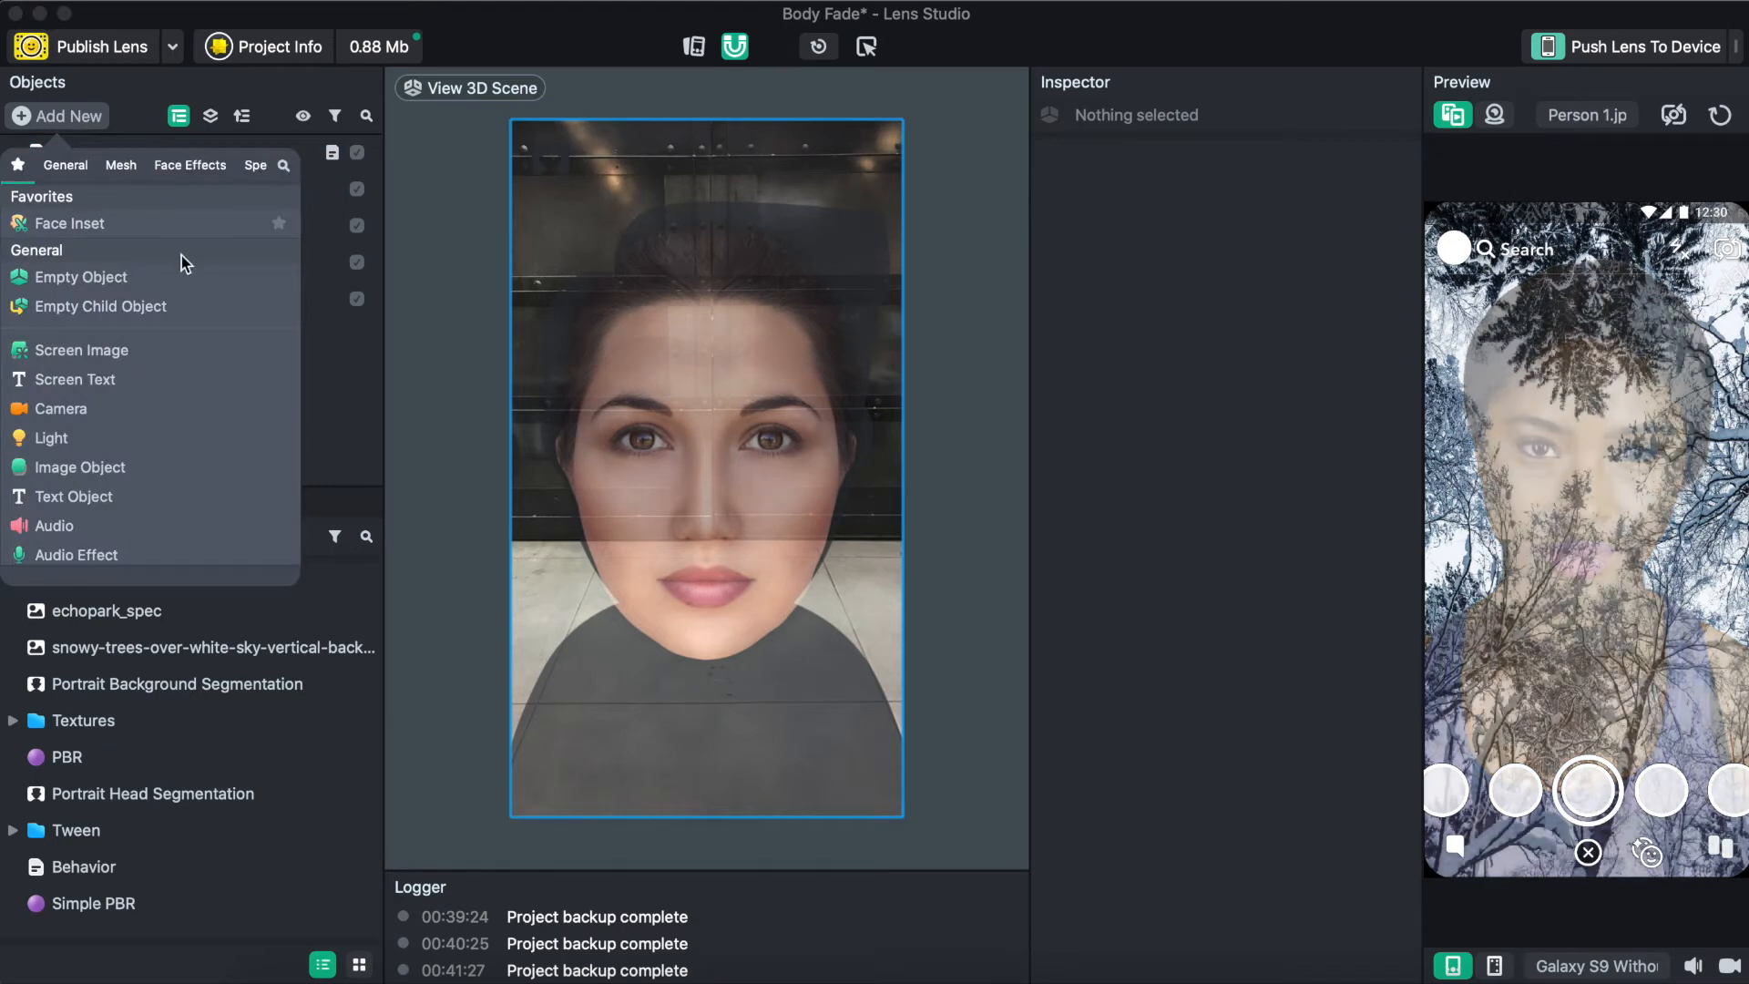
{"action": "scroll", "coordinate": [145, 456], "scroll_direction": "down", "scroll_amount": 5}
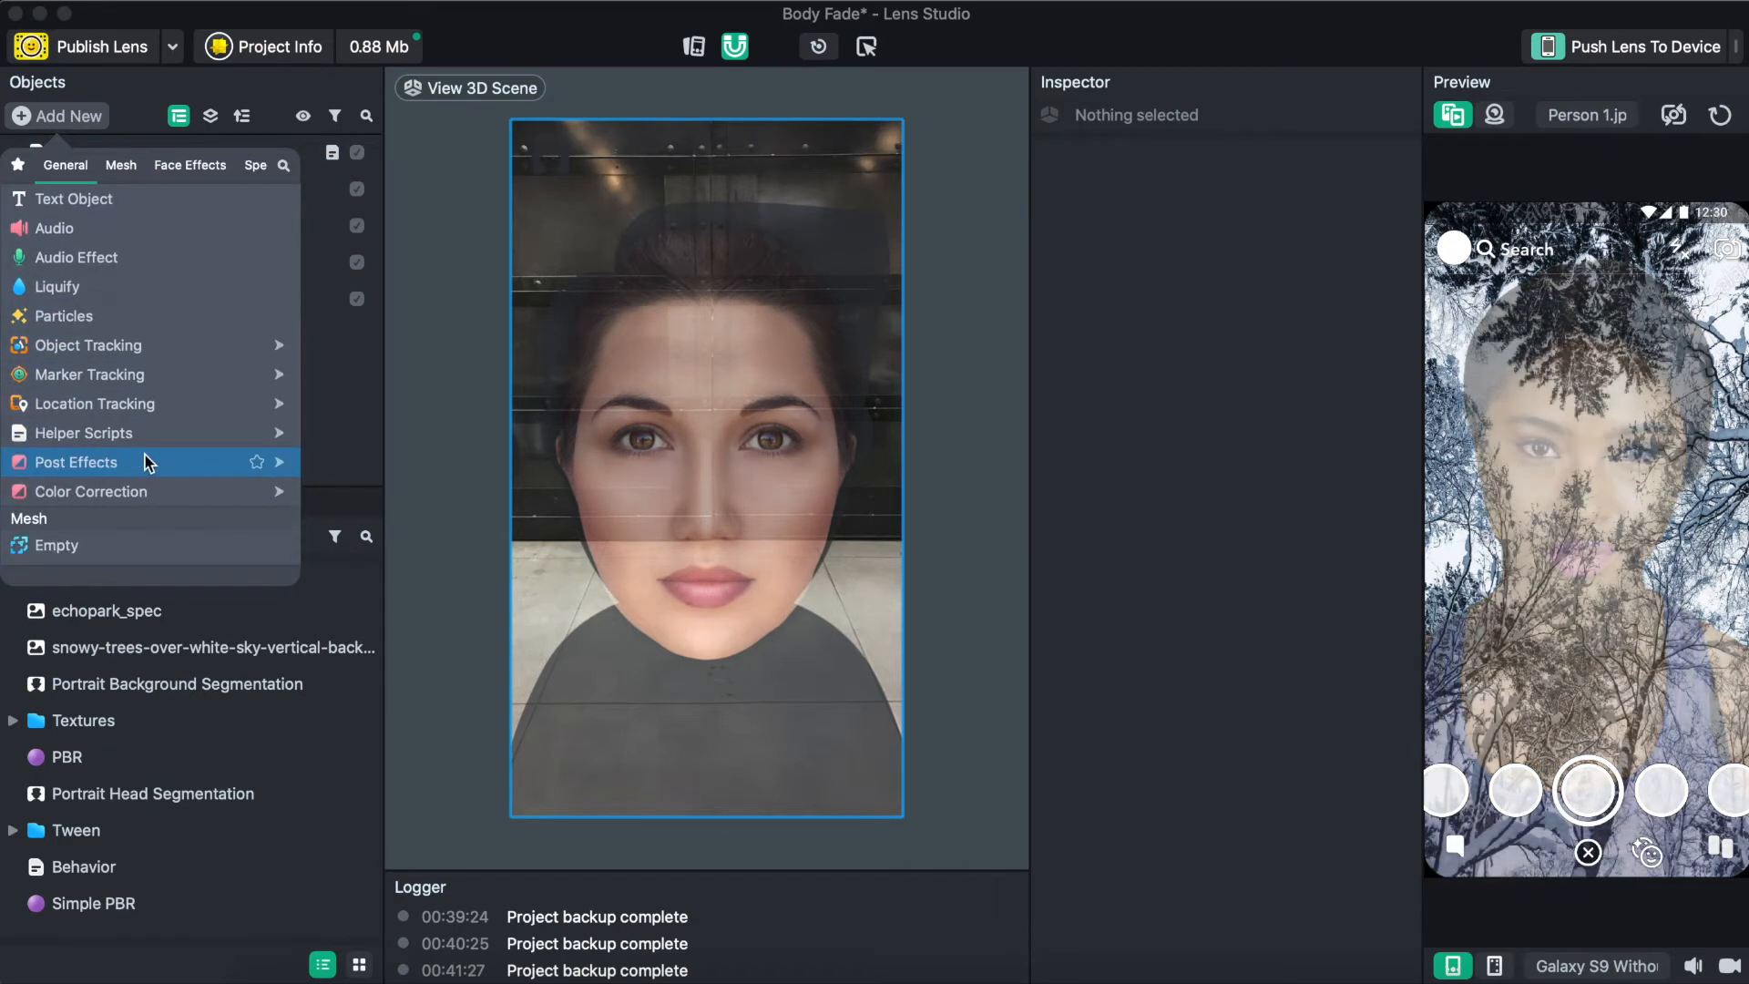
{"action": "mouse_move", "coordinate": [151, 435]}
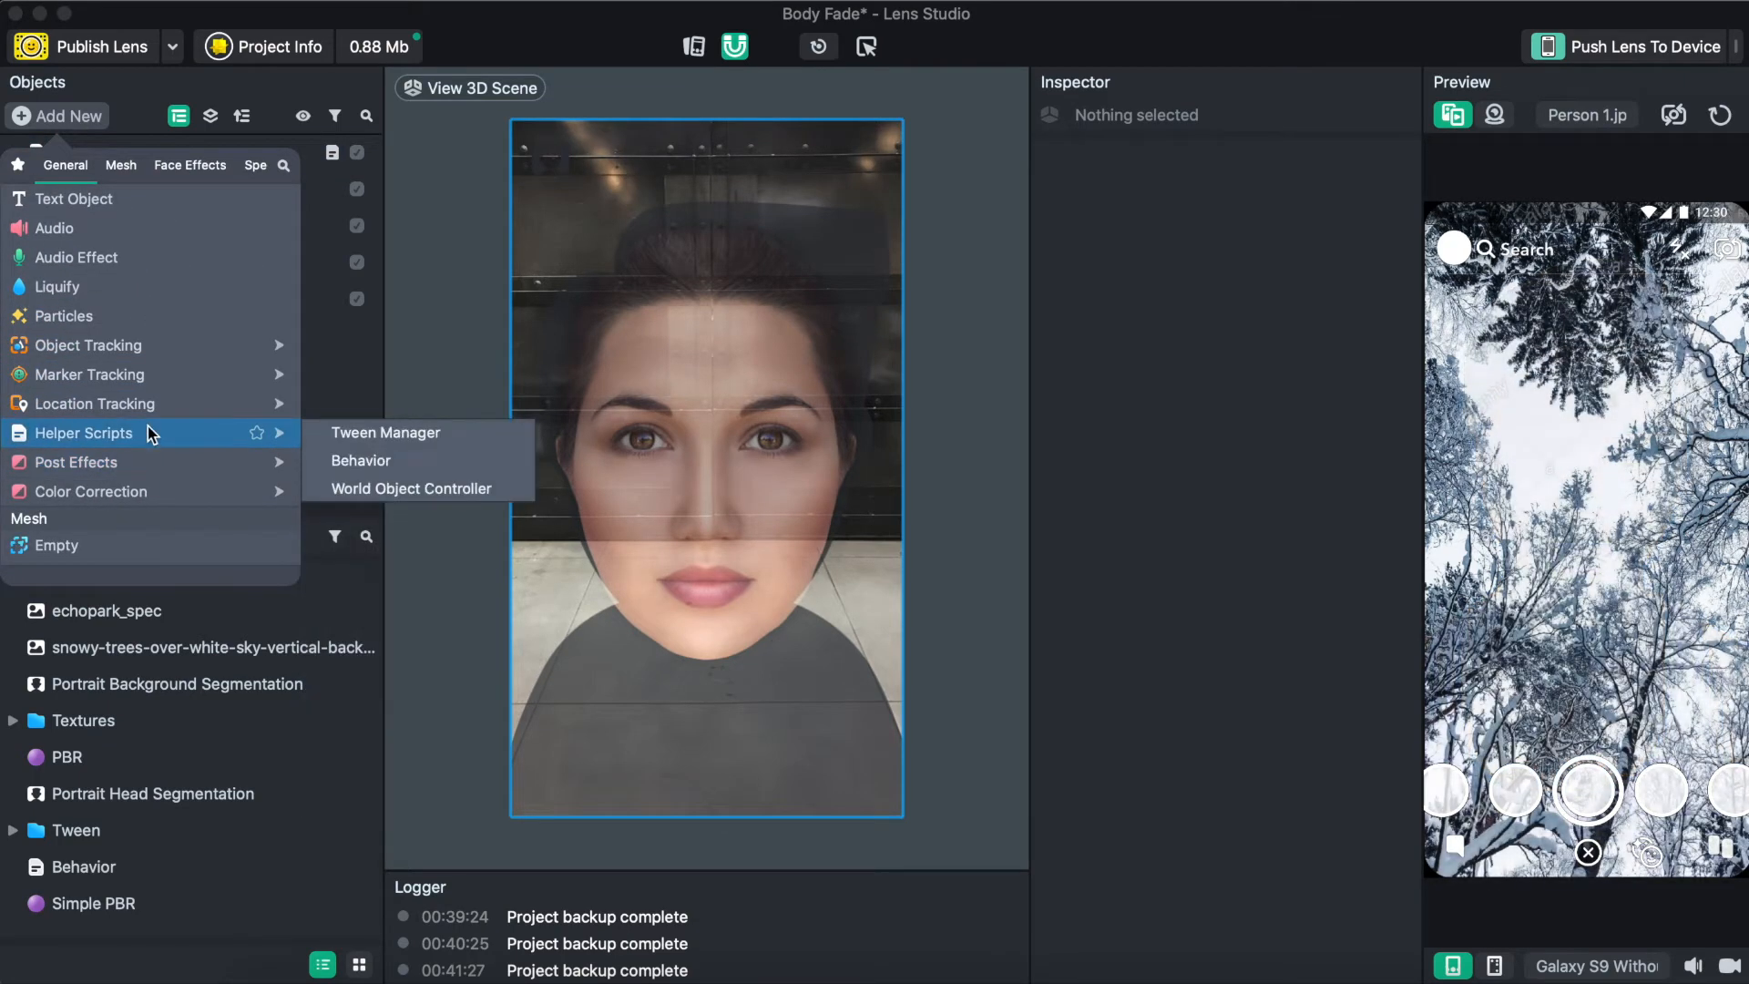
{"action": "left_click", "coordinate": [353, 457]}
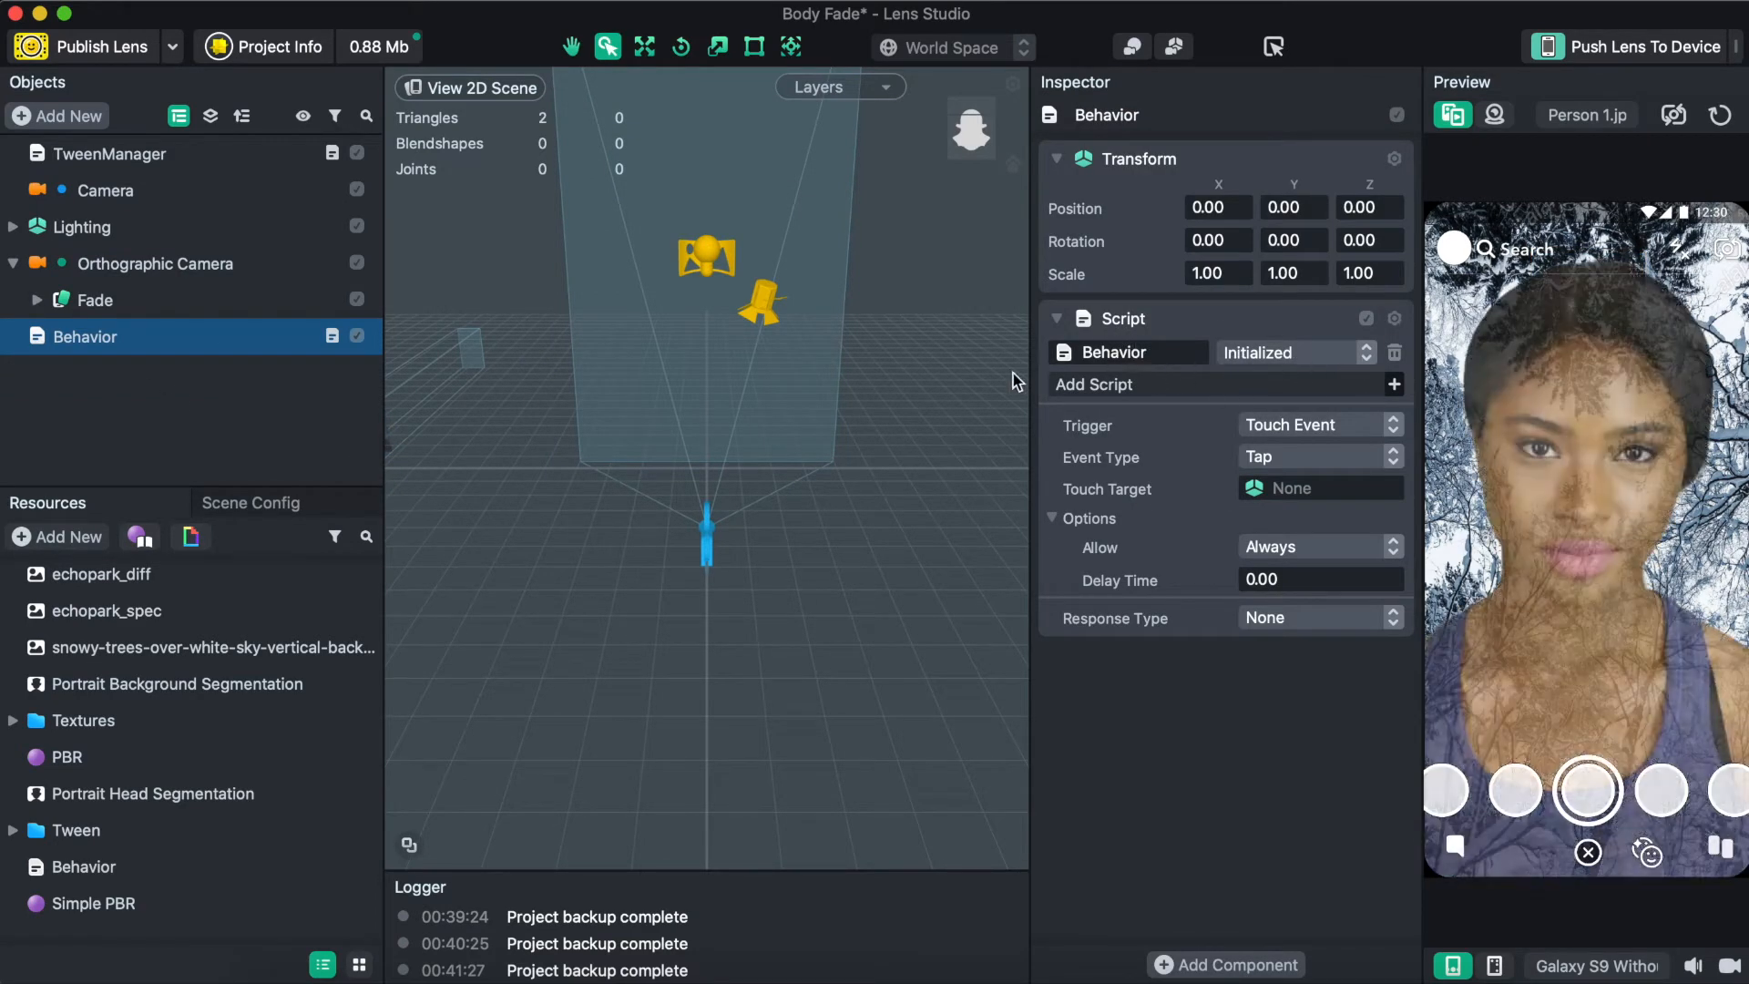
Set the Behavior script's trigger to Face Event with the event type Mouth Opened
{"action": "left_click", "coordinate": [1298, 424]}
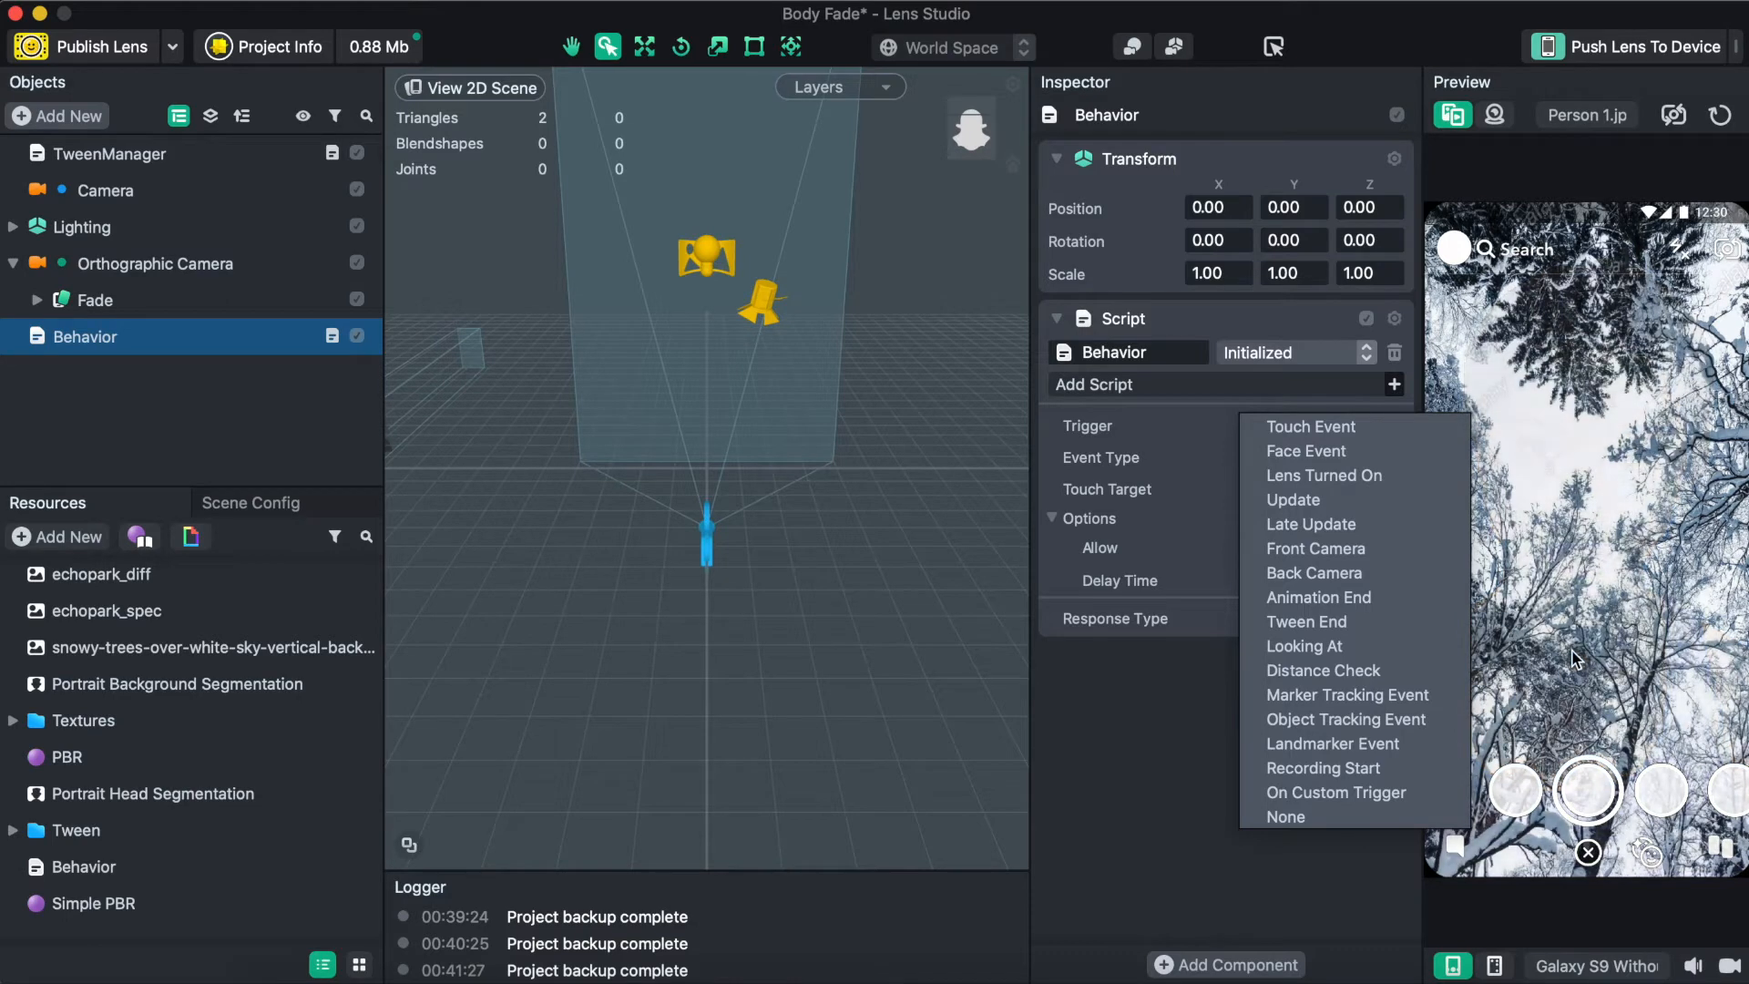
{"action": "left_click", "coordinate": [1305, 451]}
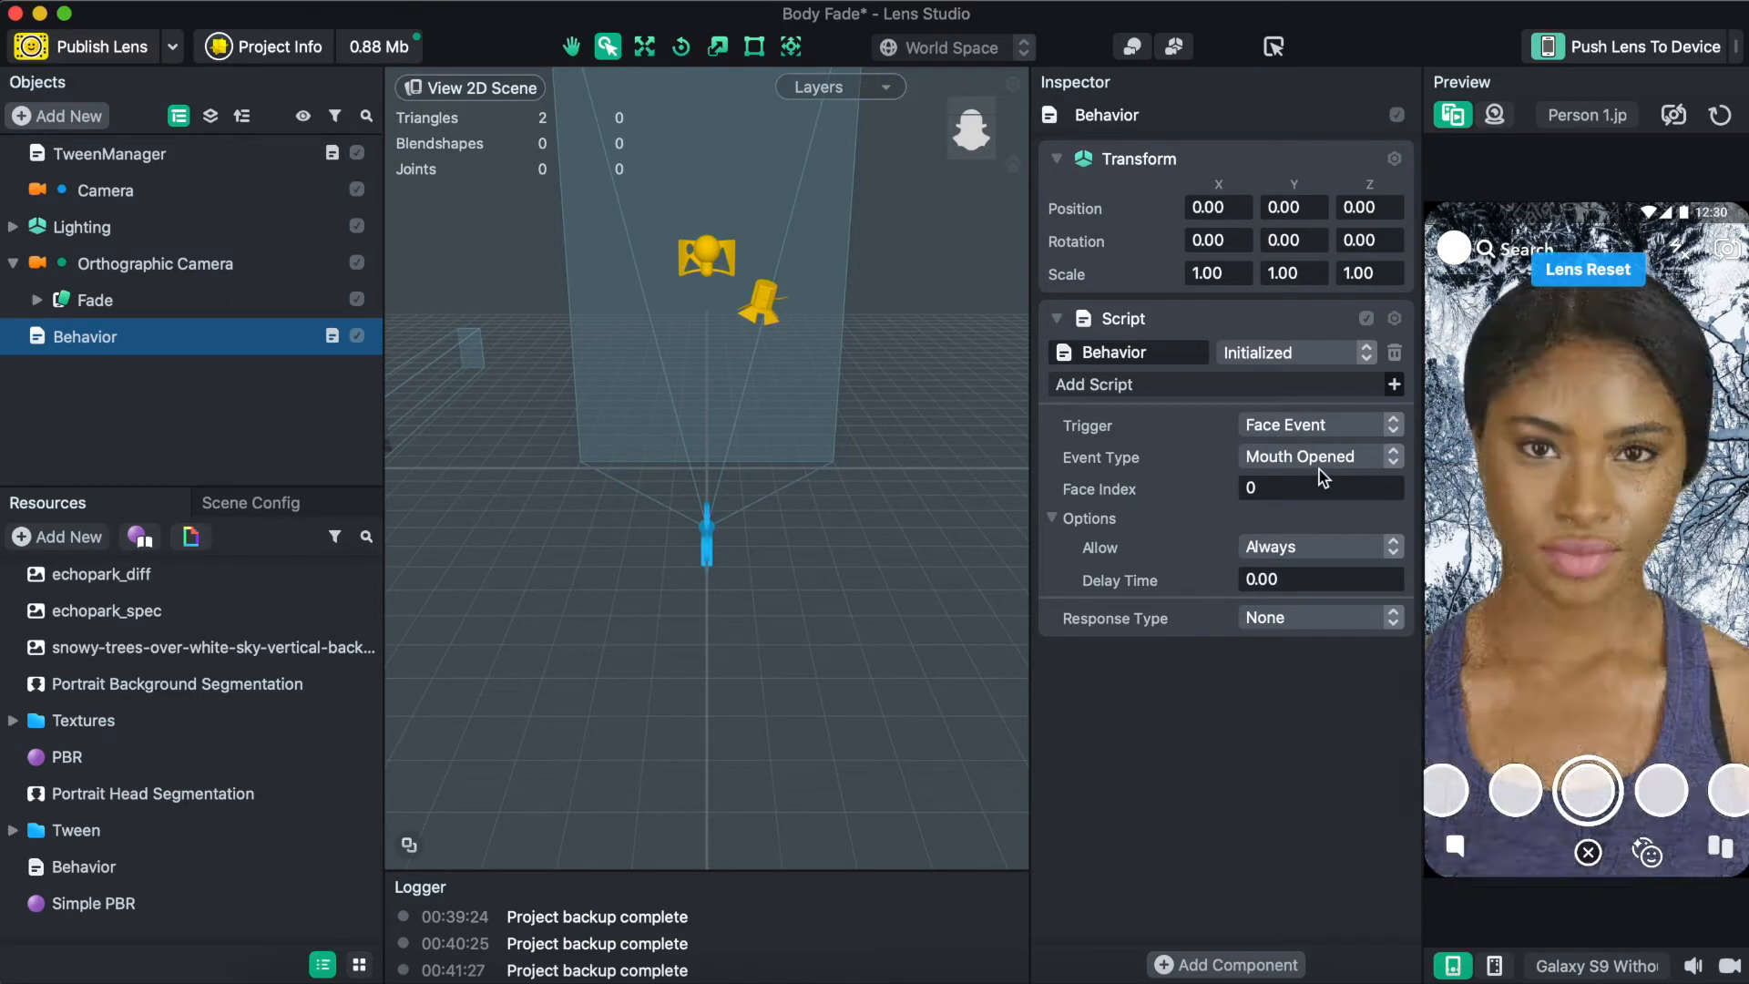
{"action": "left_click", "coordinate": [1312, 456]}
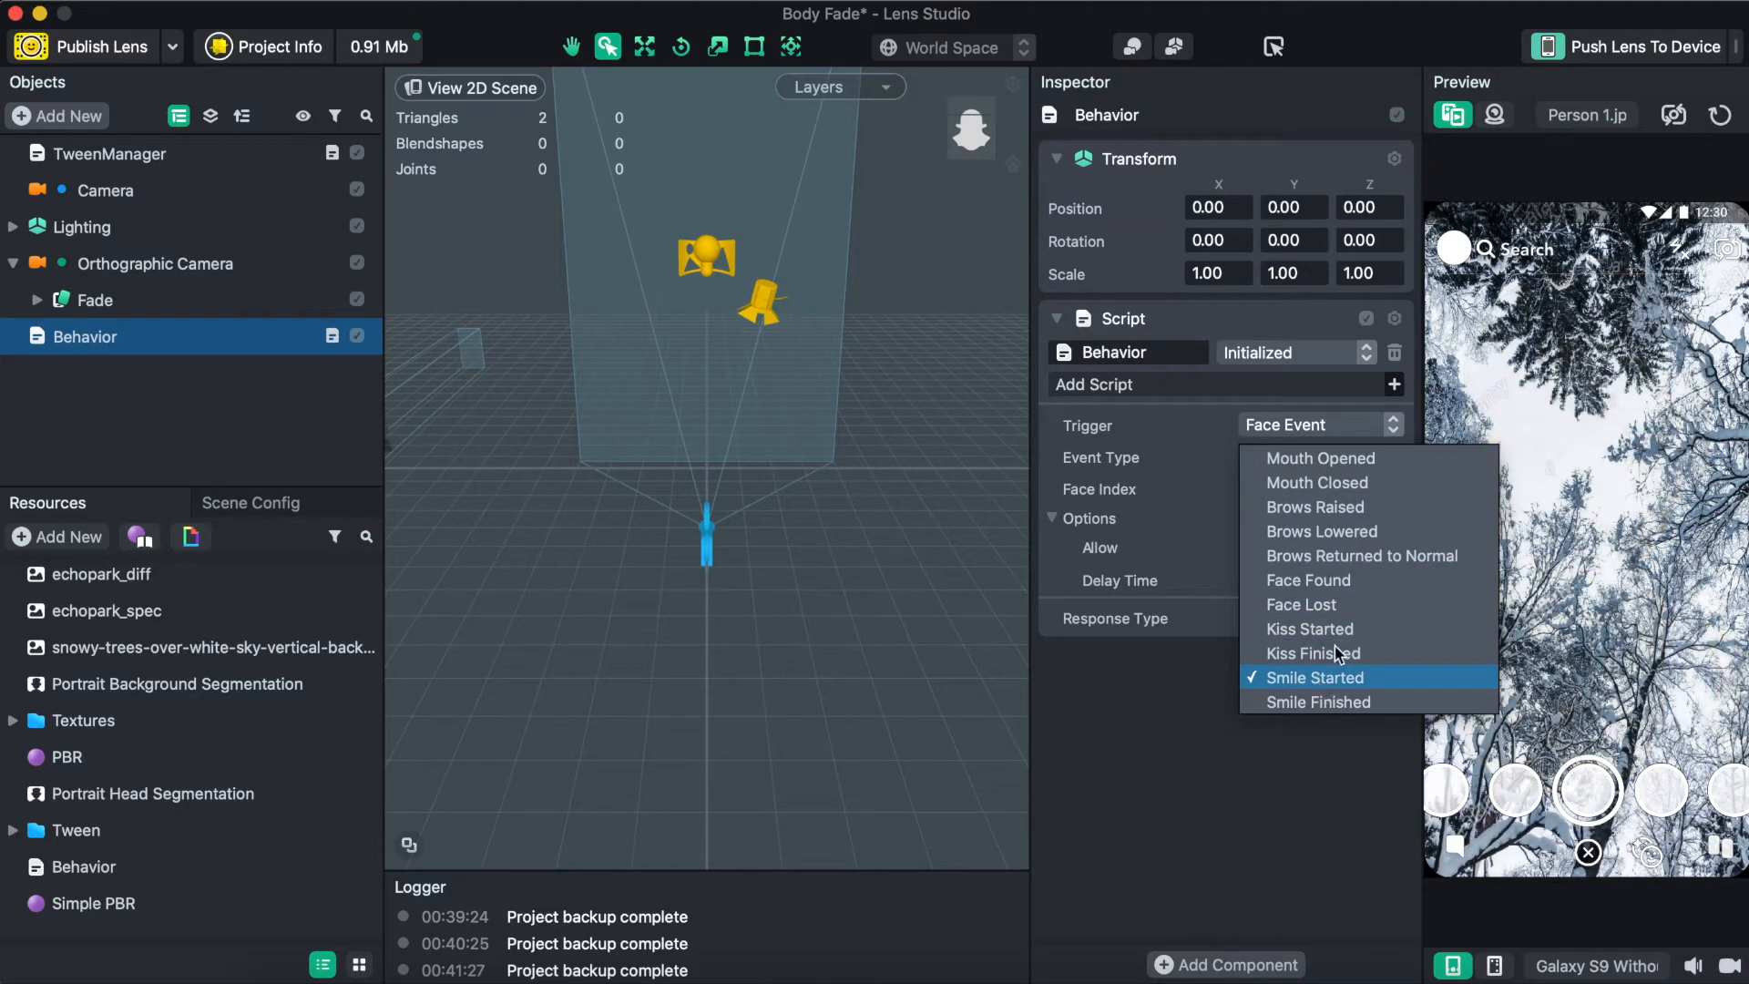
{"action": "left_click", "coordinate": [1368, 457]}
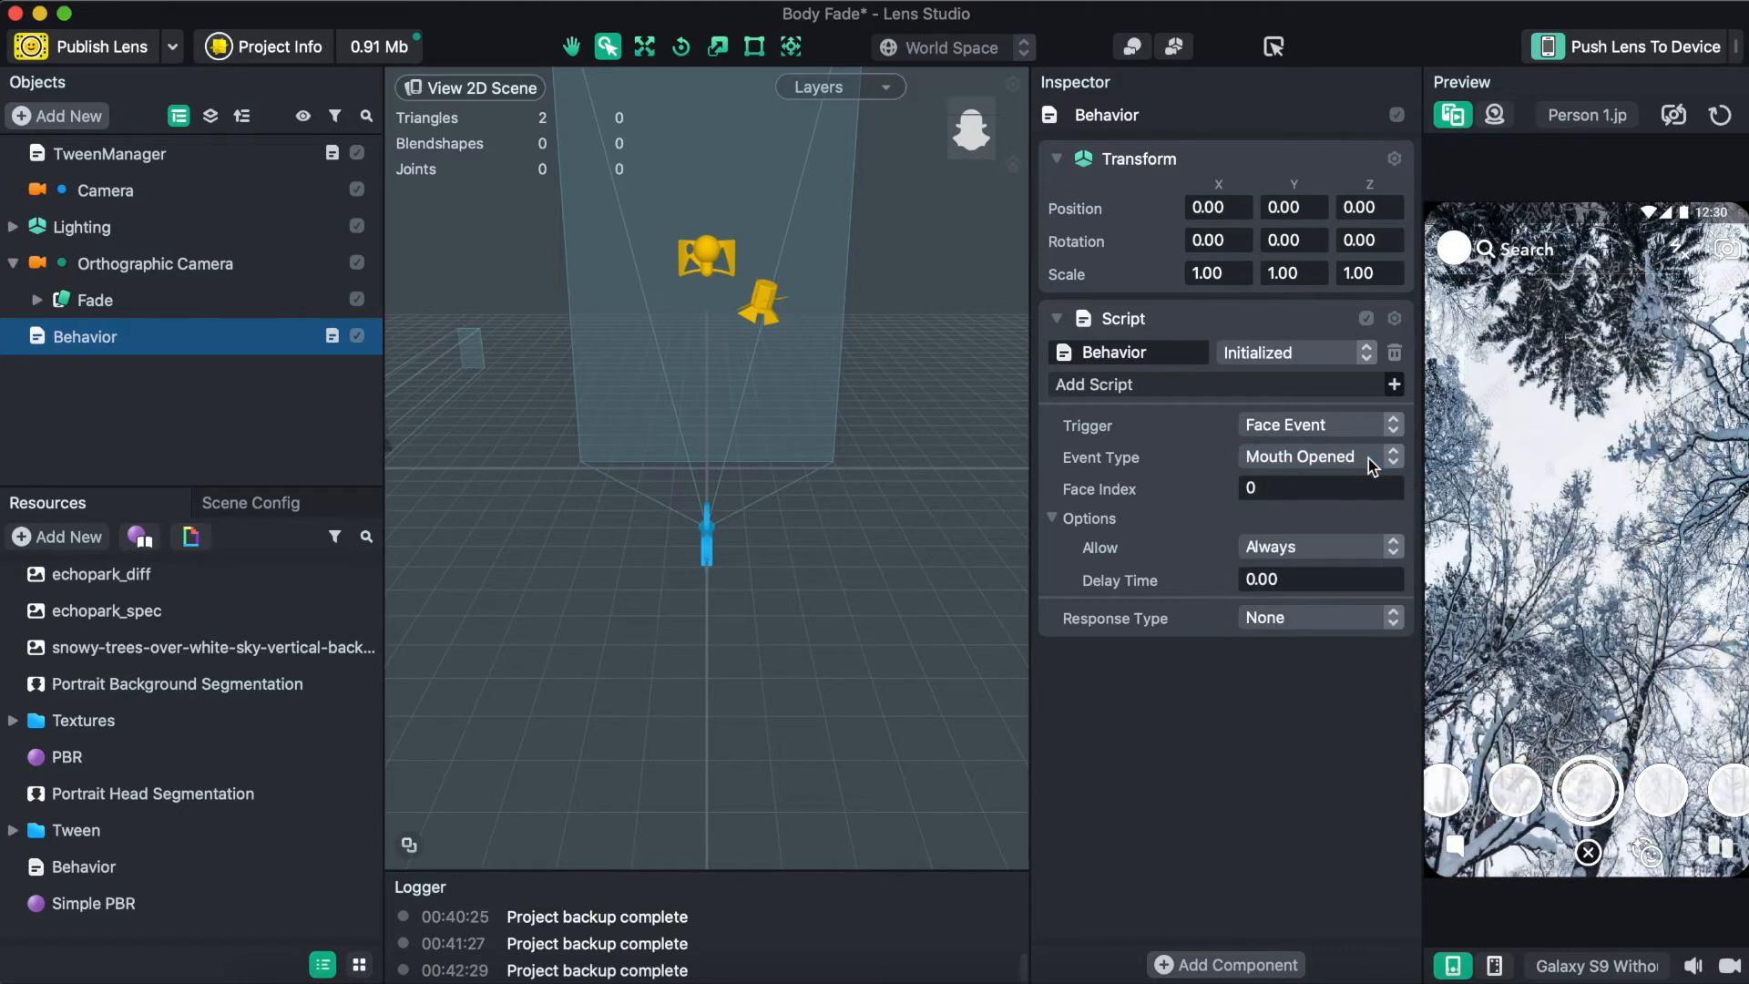
Look through the Allow choices and the available response types of the Behavior script without changing them
{"action": "left_click", "coordinate": [1293, 555]}
{"action": "left_click", "coordinate": [1295, 551]}
{"action": "left_click", "coordinate": [1308, 620]}
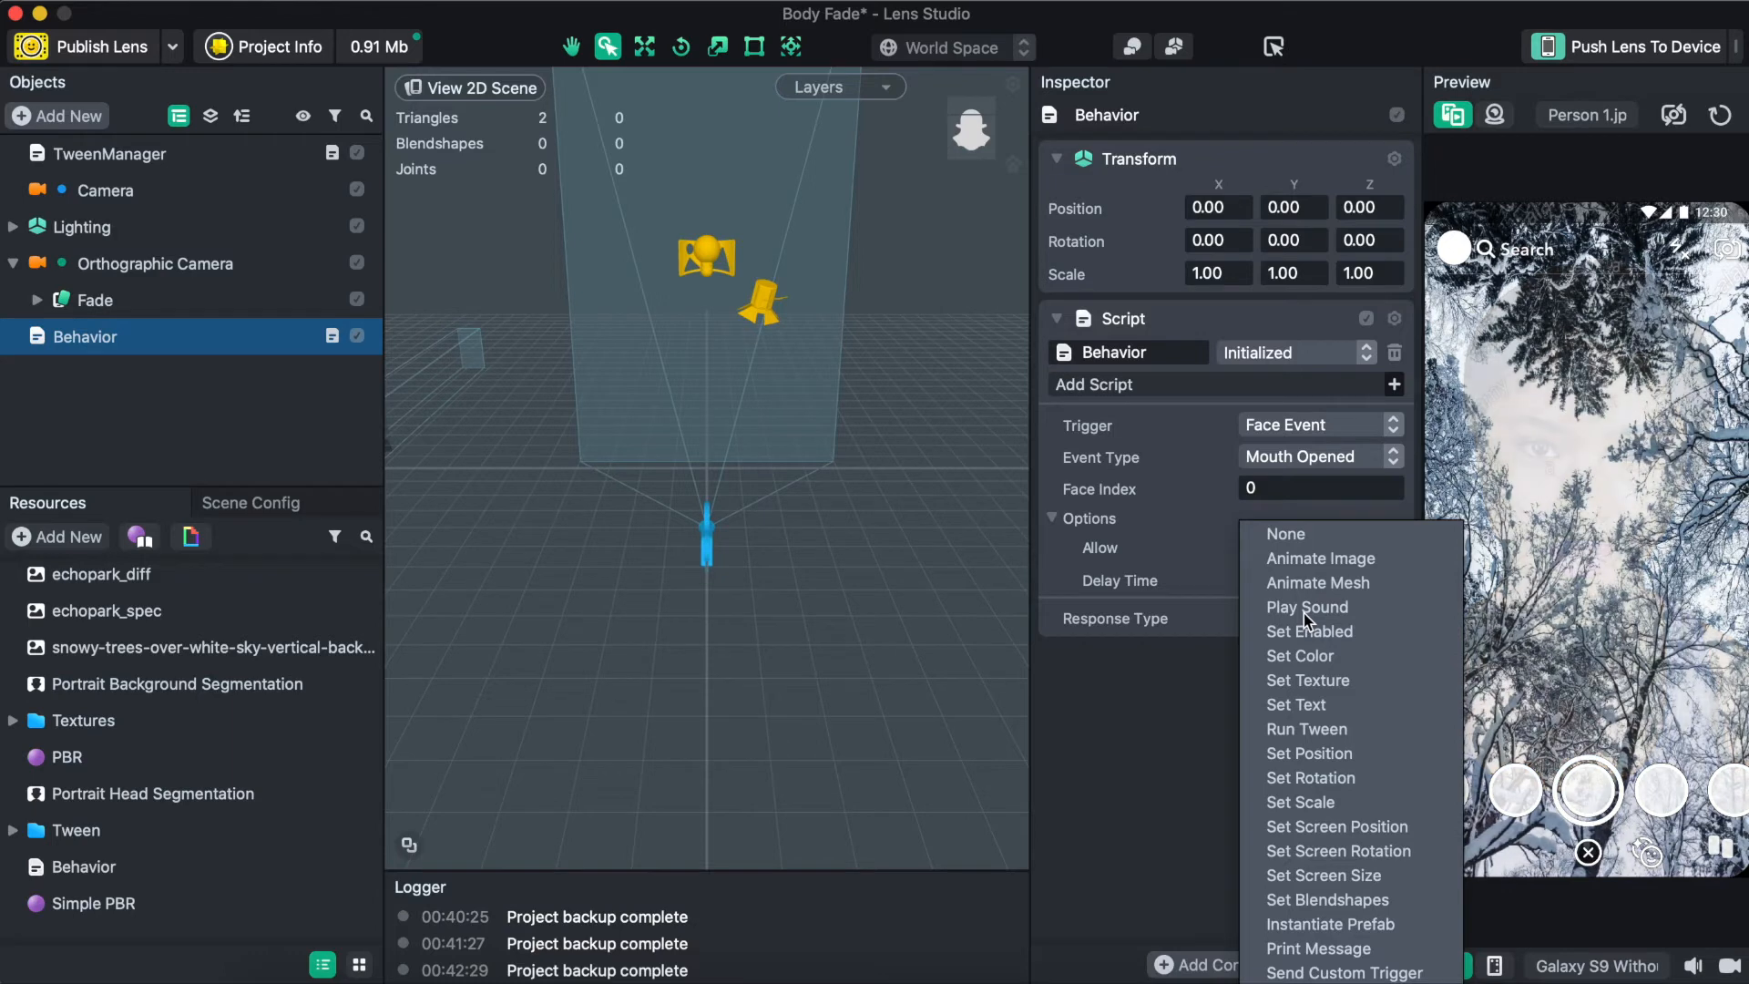
{"action": "left_click", "coordinate": [1159, 538]}
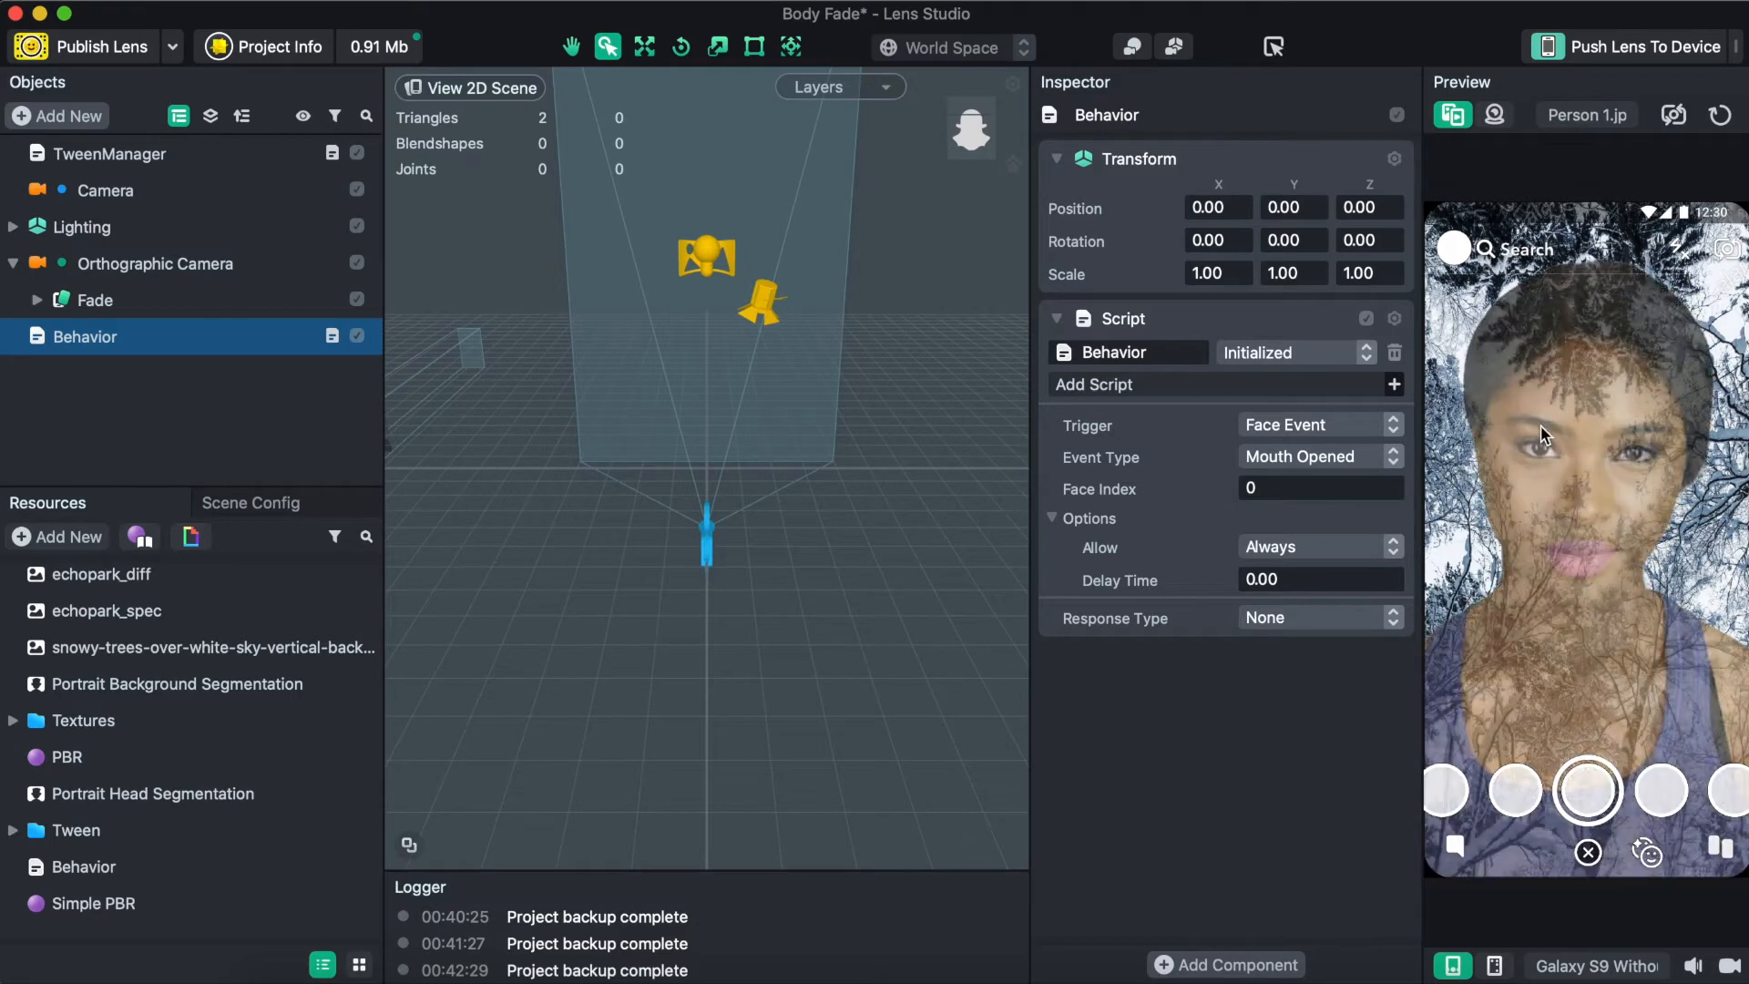
Turn off automatic playback and set the loop type to None in Disappear's TweenAlpha script, and return to the Behavior object
{"action": "left_click", "coordinate": [38, 301]}
{"action": "left_click", "coordinate": [109, 336]}
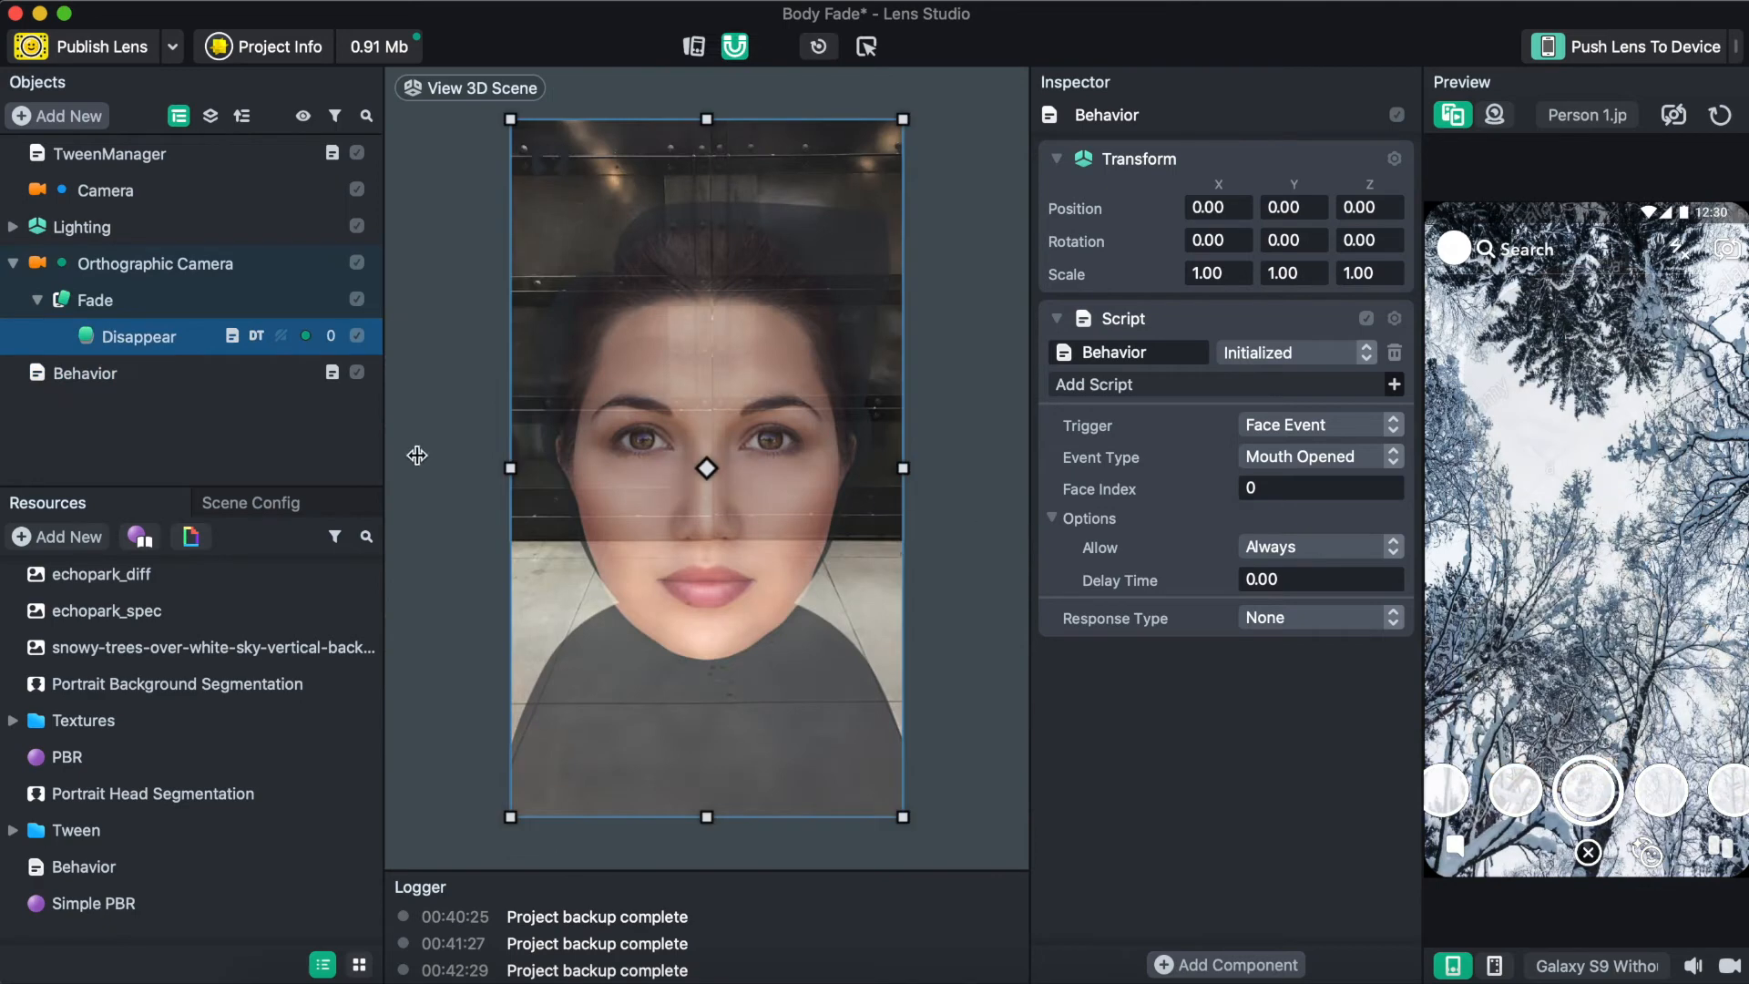
{"action": "scroll", "coordinate": [1177, 706], "scroll_direction": "down", "scroll_amount": 5}
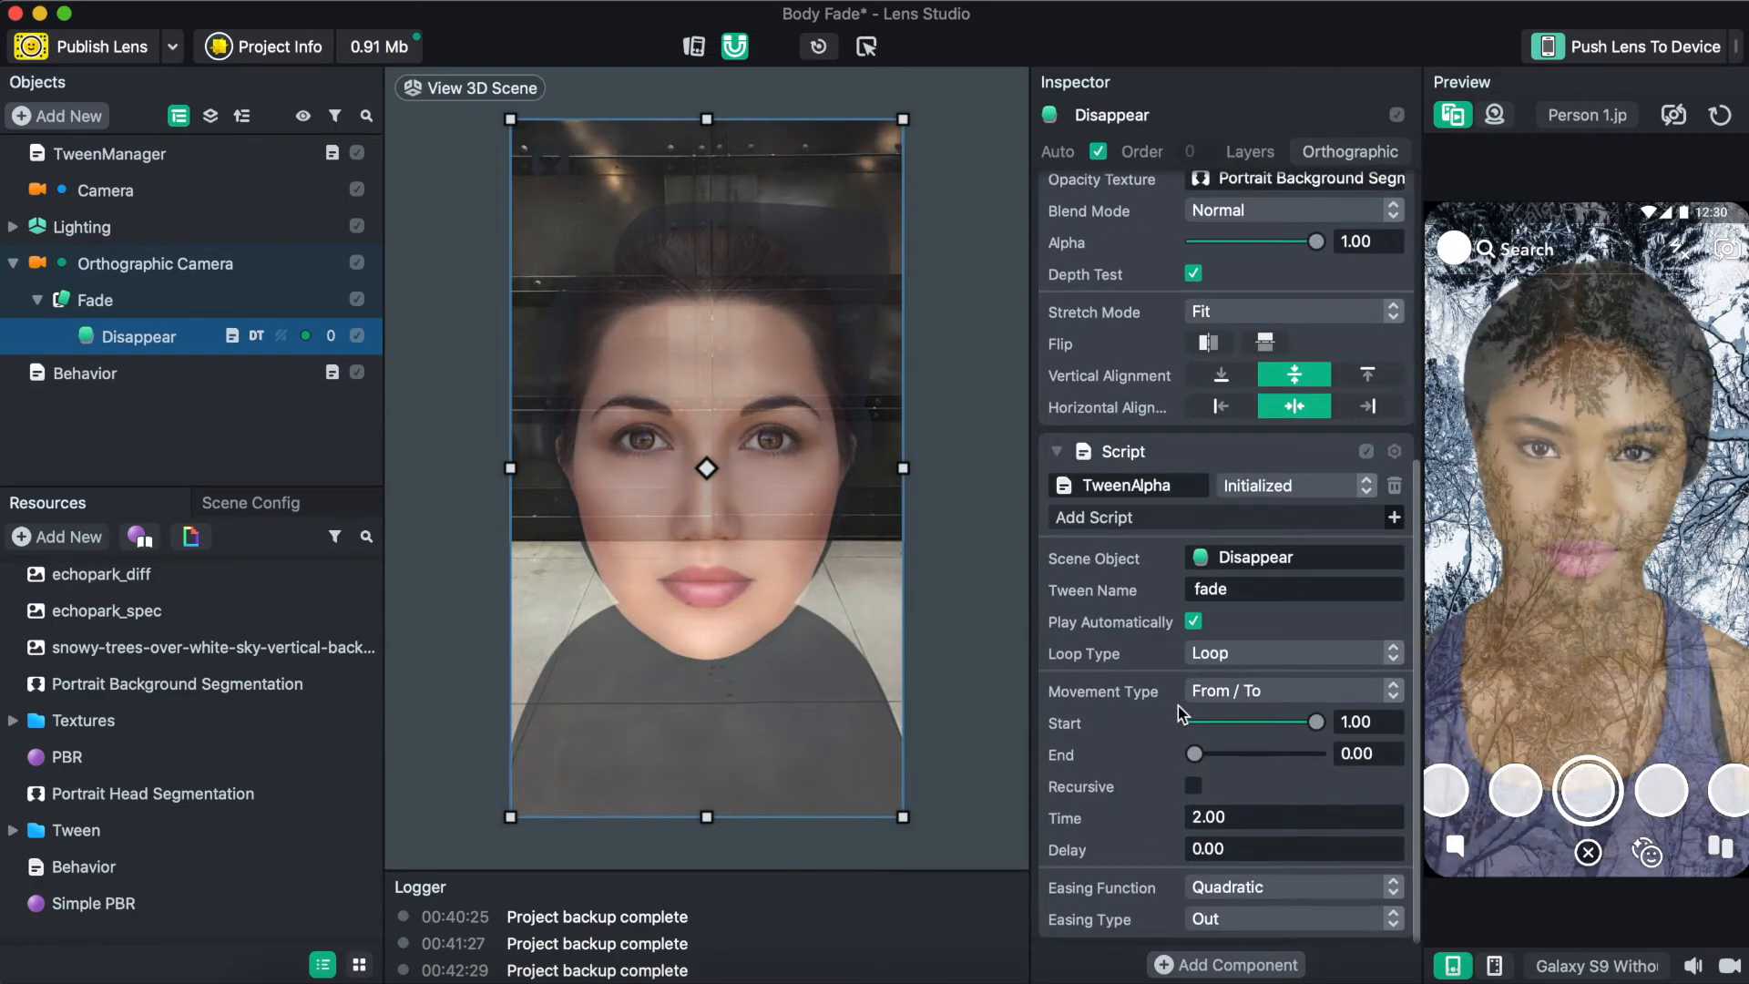
{"action": "left_click", "coordinate": [1192, 623]}
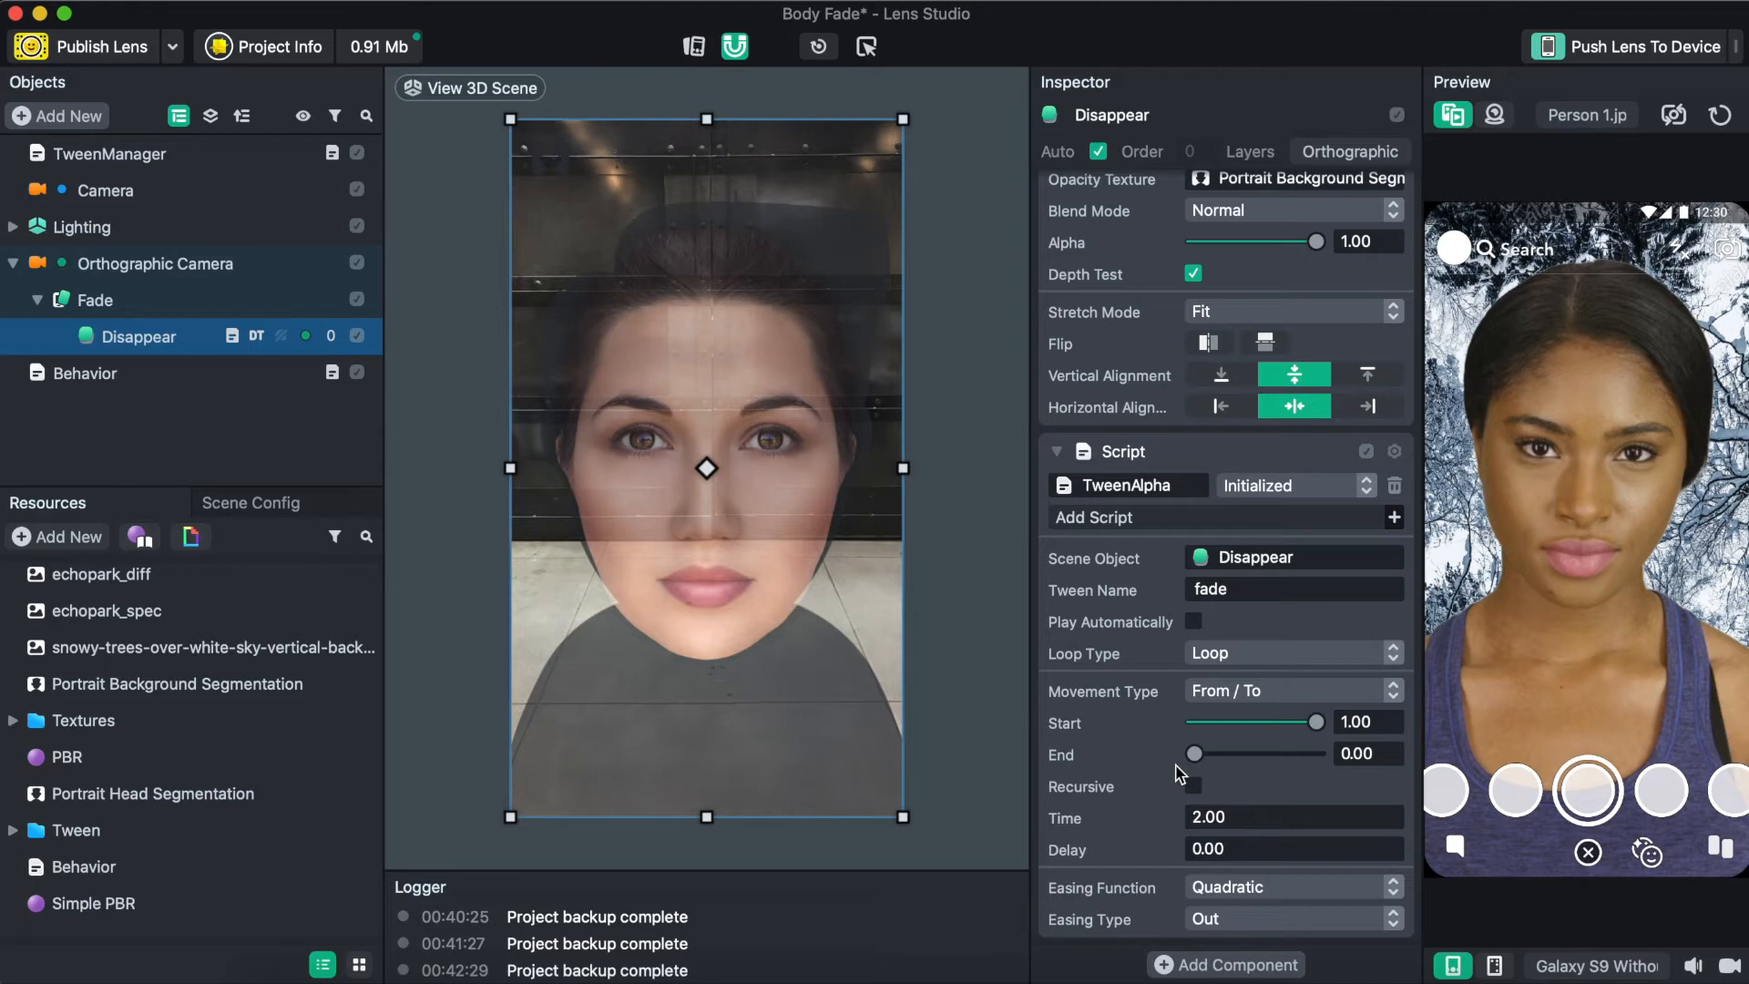
{"action": "left_click", "coordinate": [1355, 652]}
{"action": "left_click", "coordinate": [1317, 626]}
{"action": "left_click", "coordinate": [194, 368]}
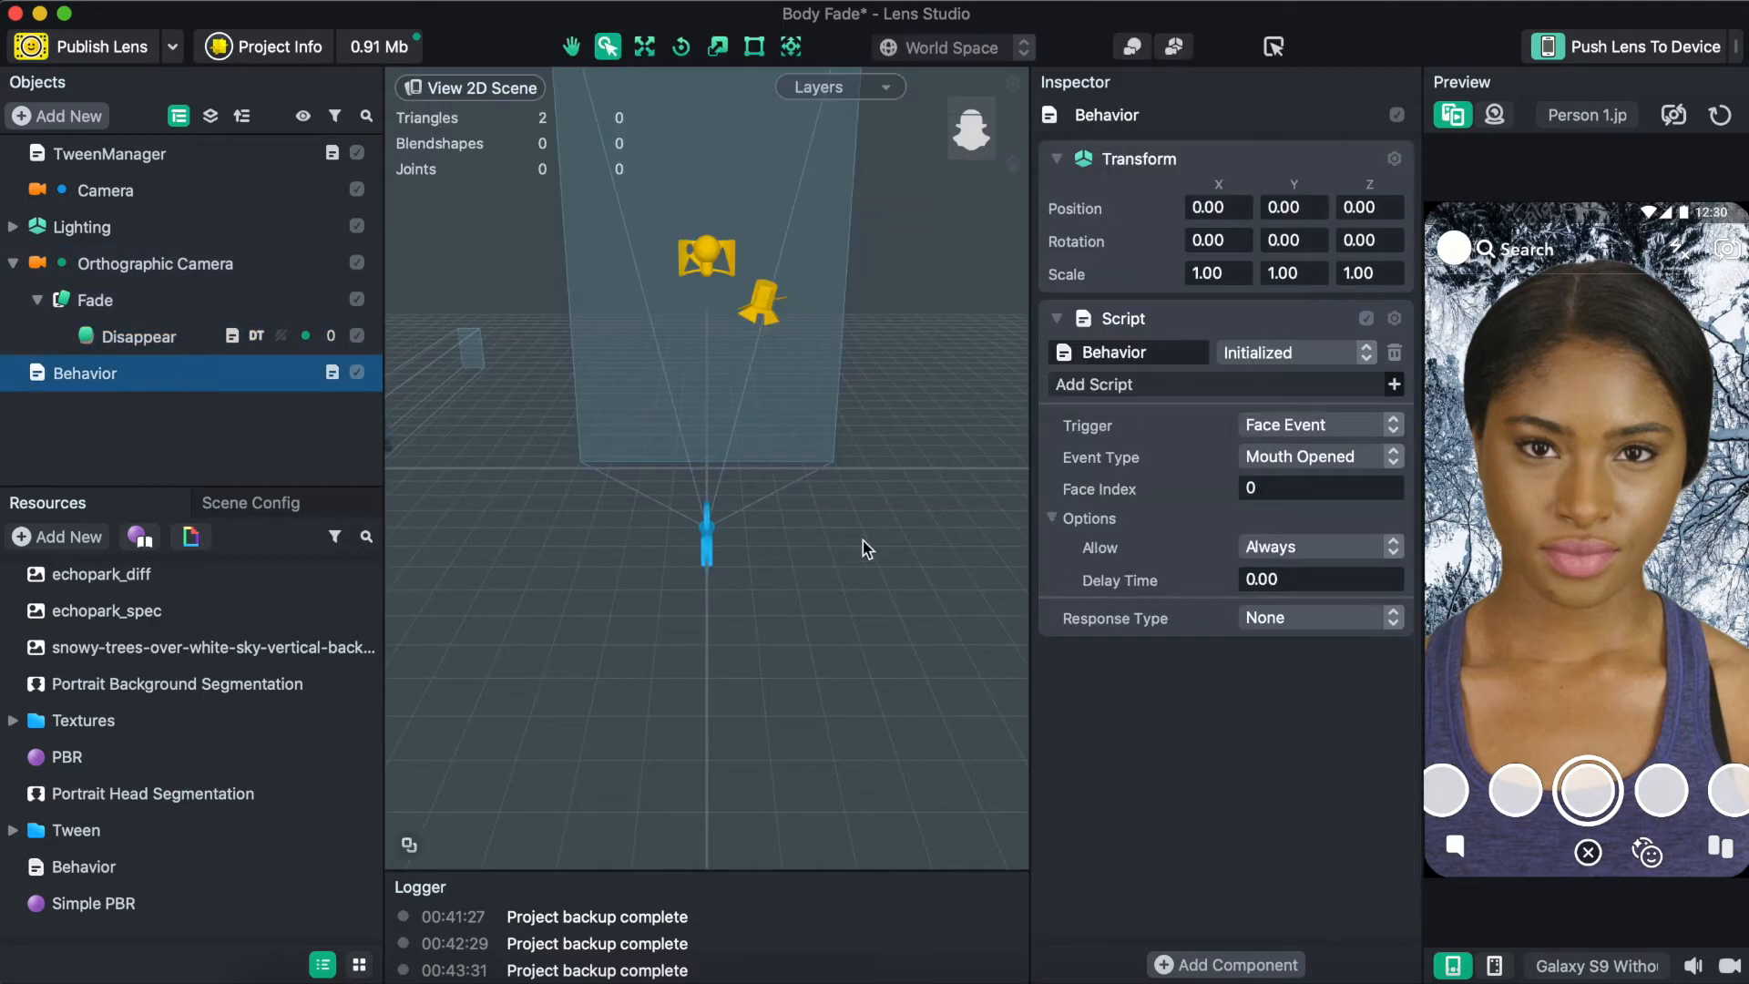
Try the Set Enabled response type on the Behavior script and browse the scene objects for its target
{"action": "left_click", "coordinate": [1305, 628]}
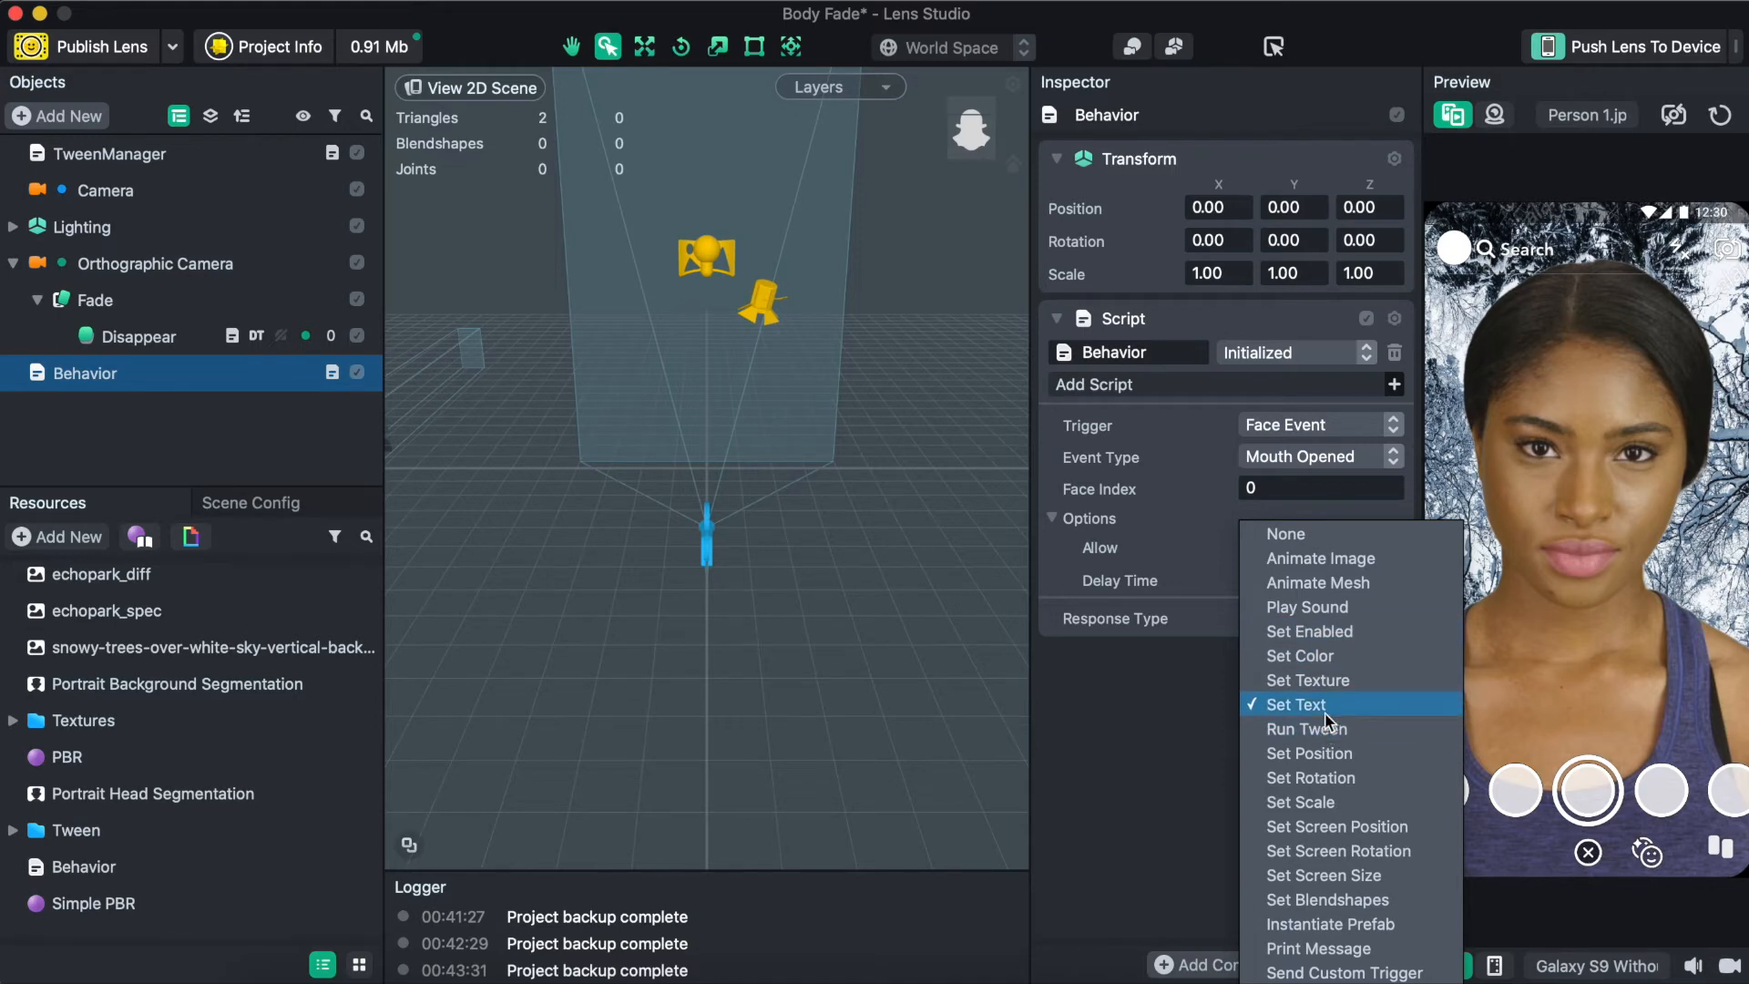
{"action": "left_click", "coordinate": [1318, 635]}
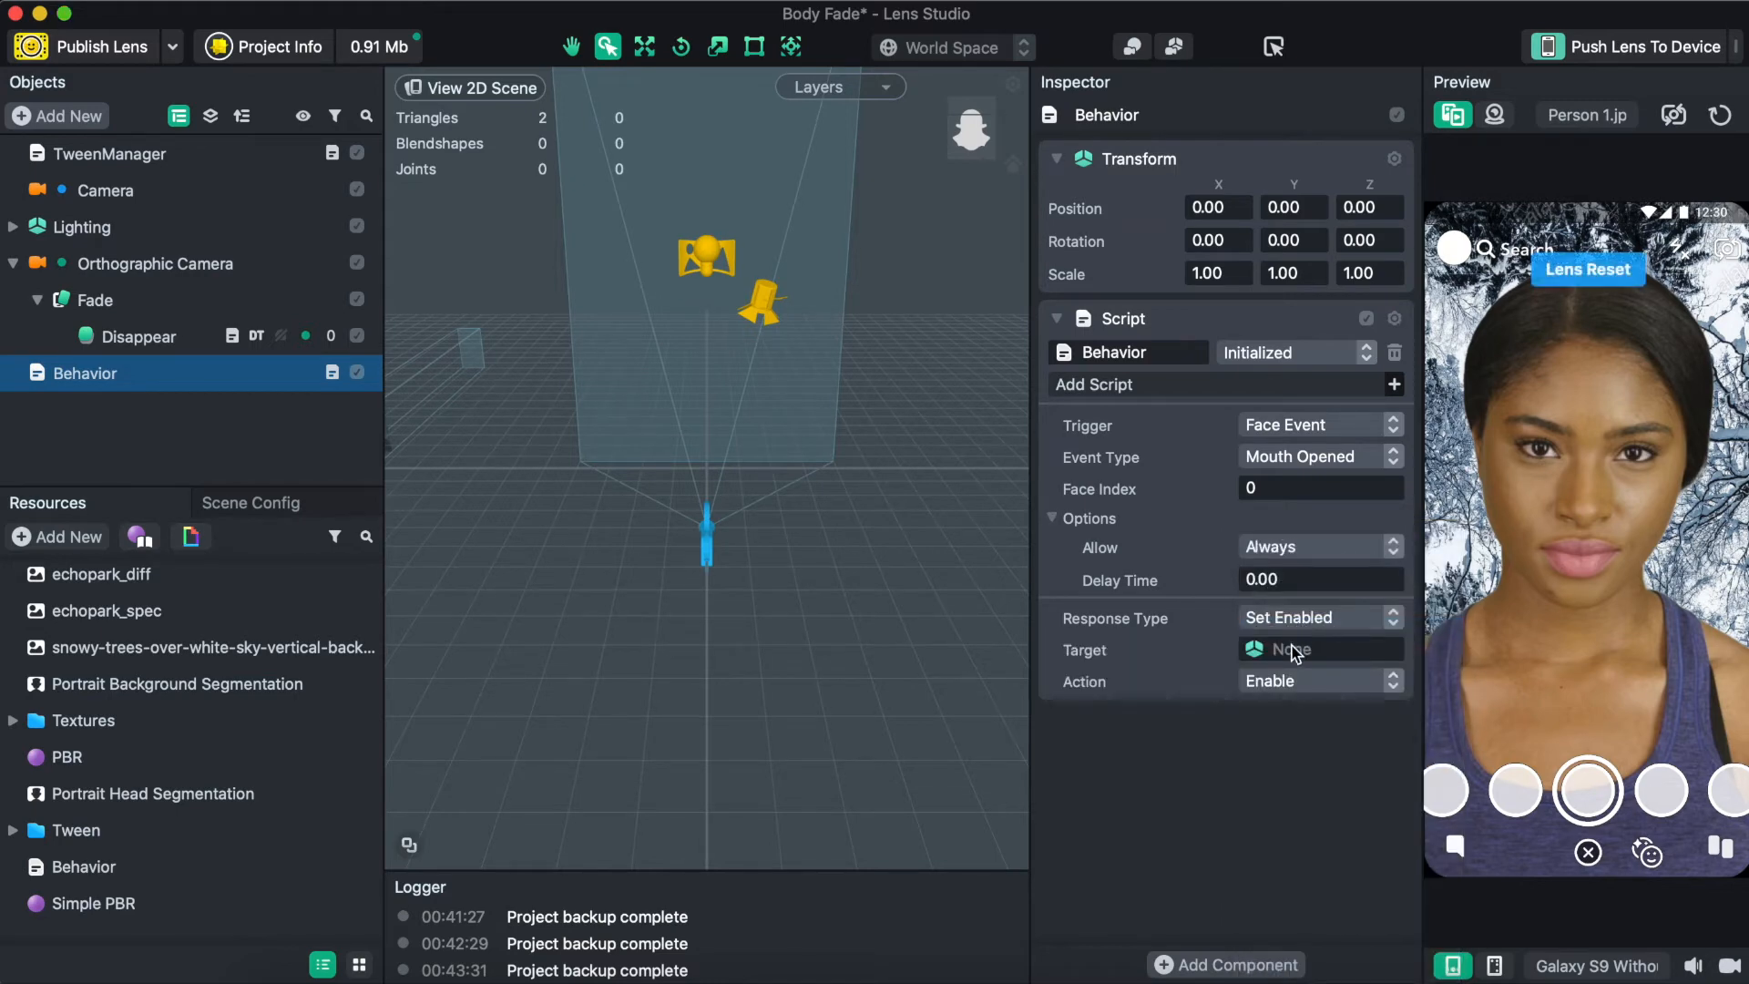
{"action": "left_click", "coordinate": [1295, 650]}
{"action": "left_click", "coordinate": [599, 352]}
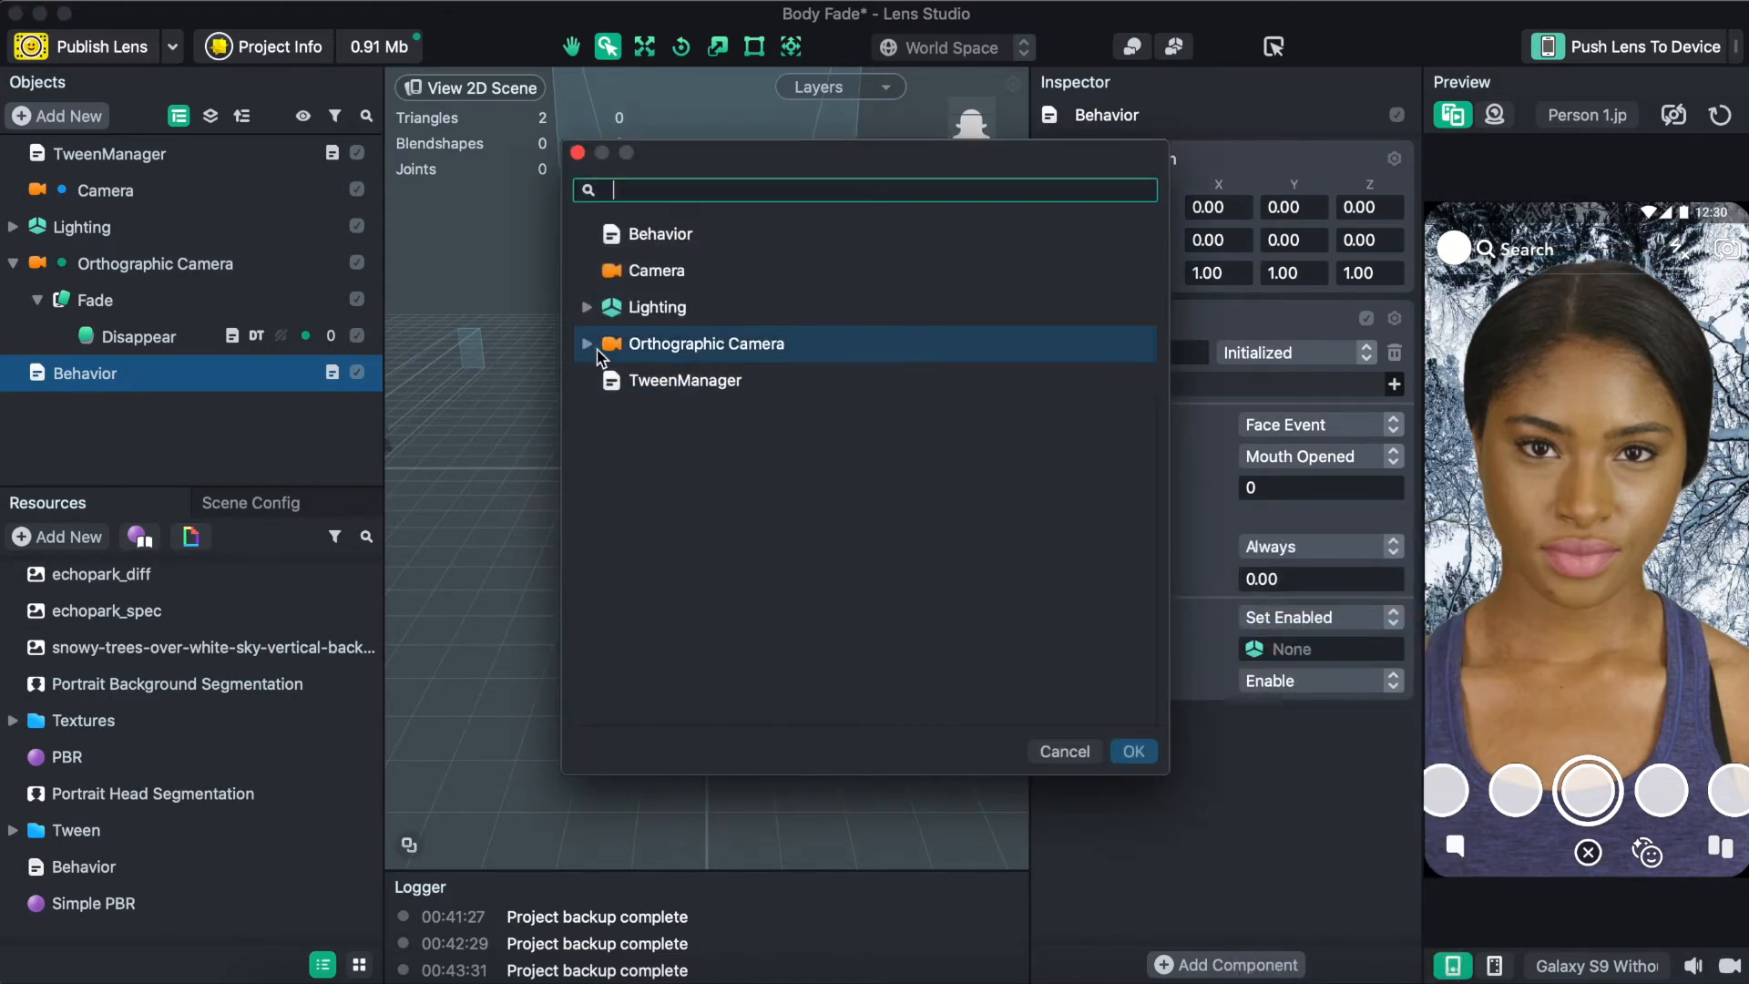
{"action": "left_click", "coordinate": [577, 351]}
{"action": "left_click", "coordinate": [612, 381]}
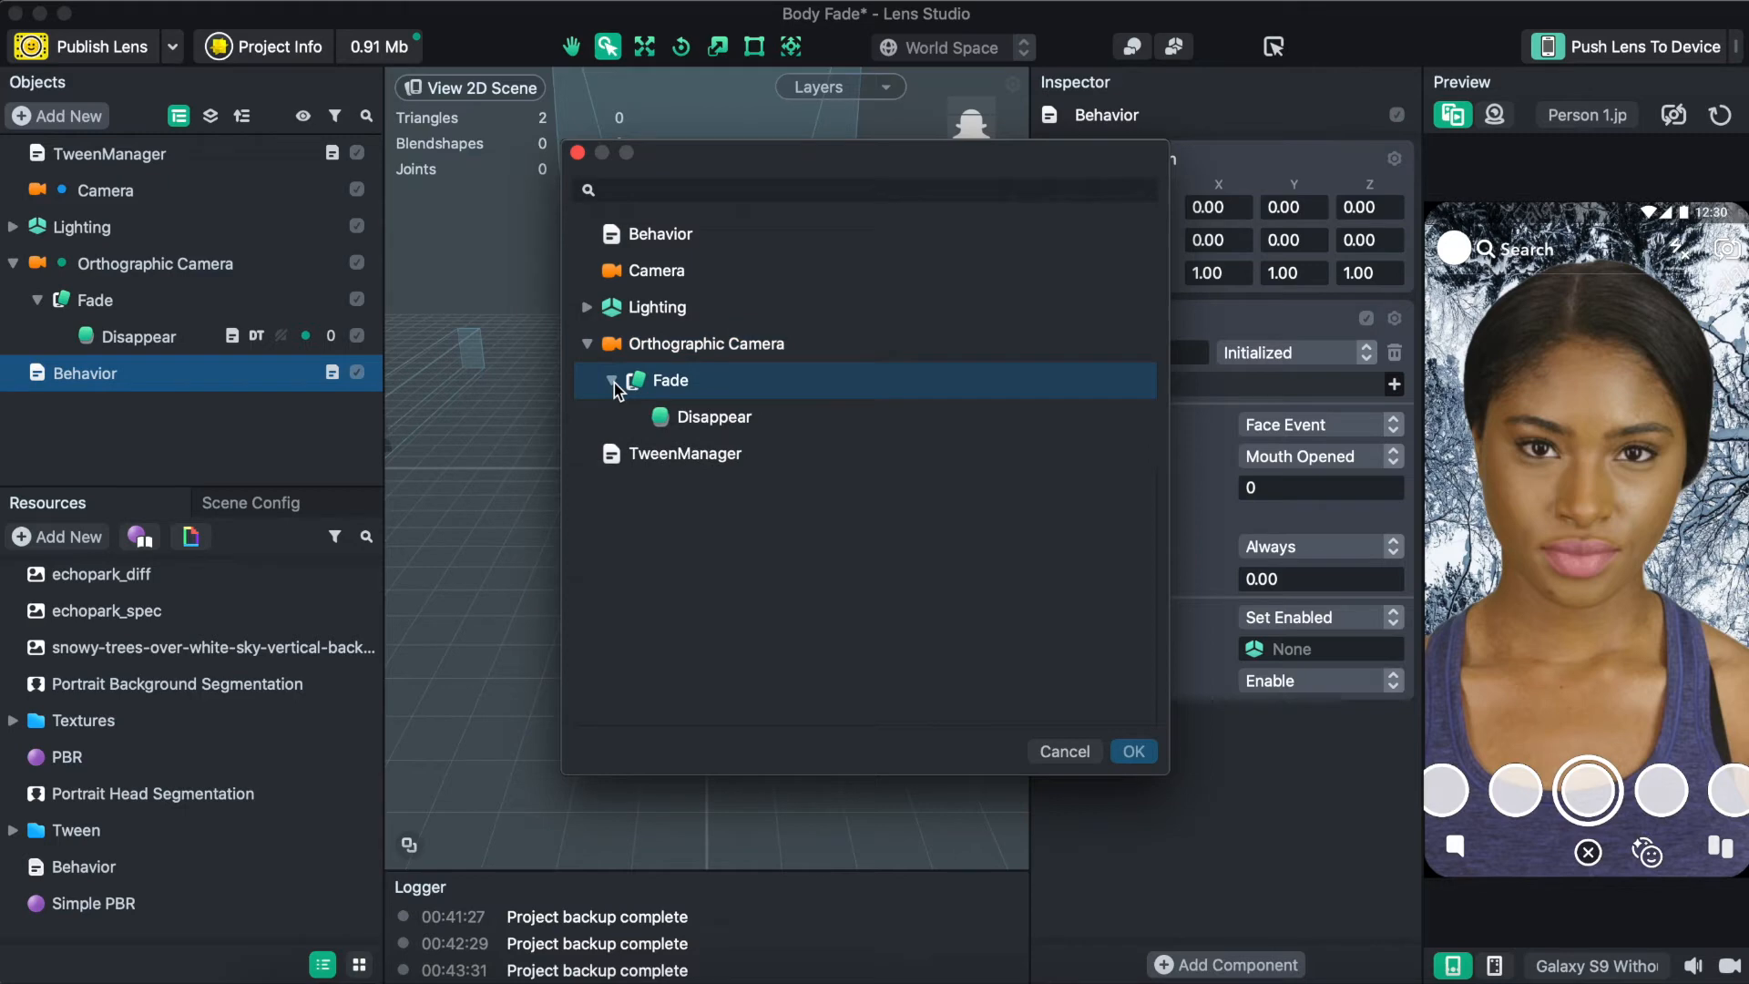
{"action": "left_click", "coordinate": [612, 381]}
{"action": "left_click", "coordinate": [1081, 752]}
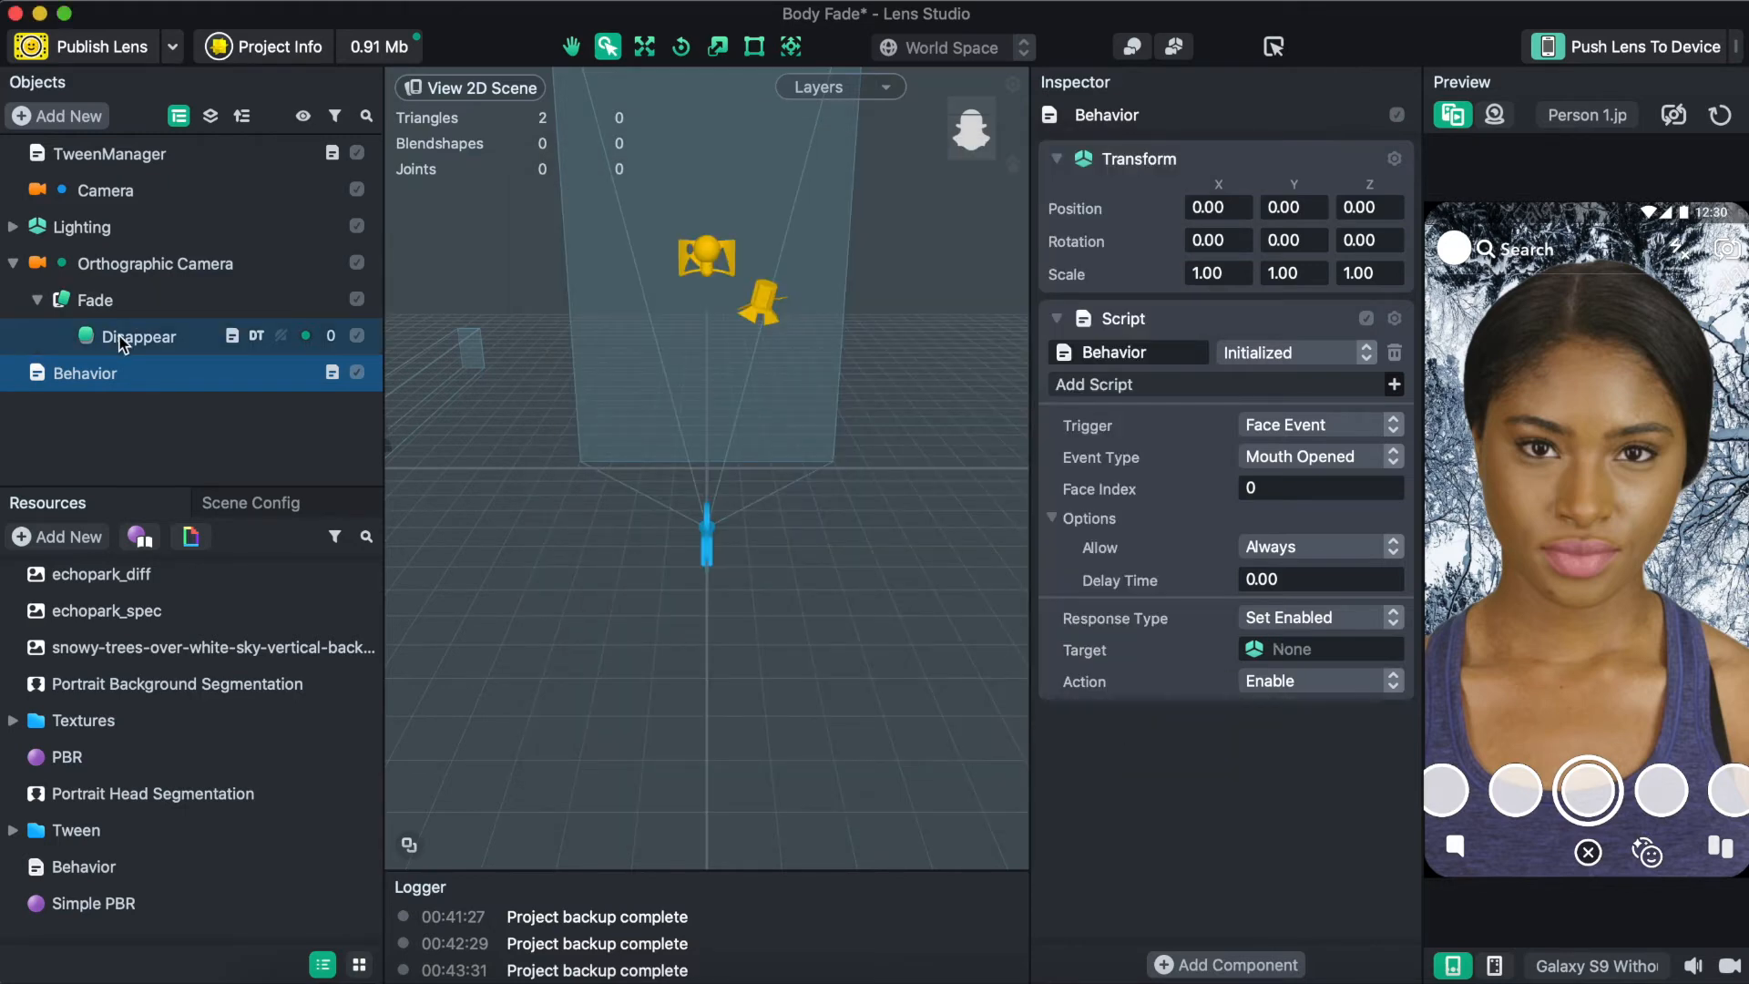
Set the Behavior script's response type to Run Tween with Disappear as the target object
{"action": "left_click", "coordinate": [1319, 620]}
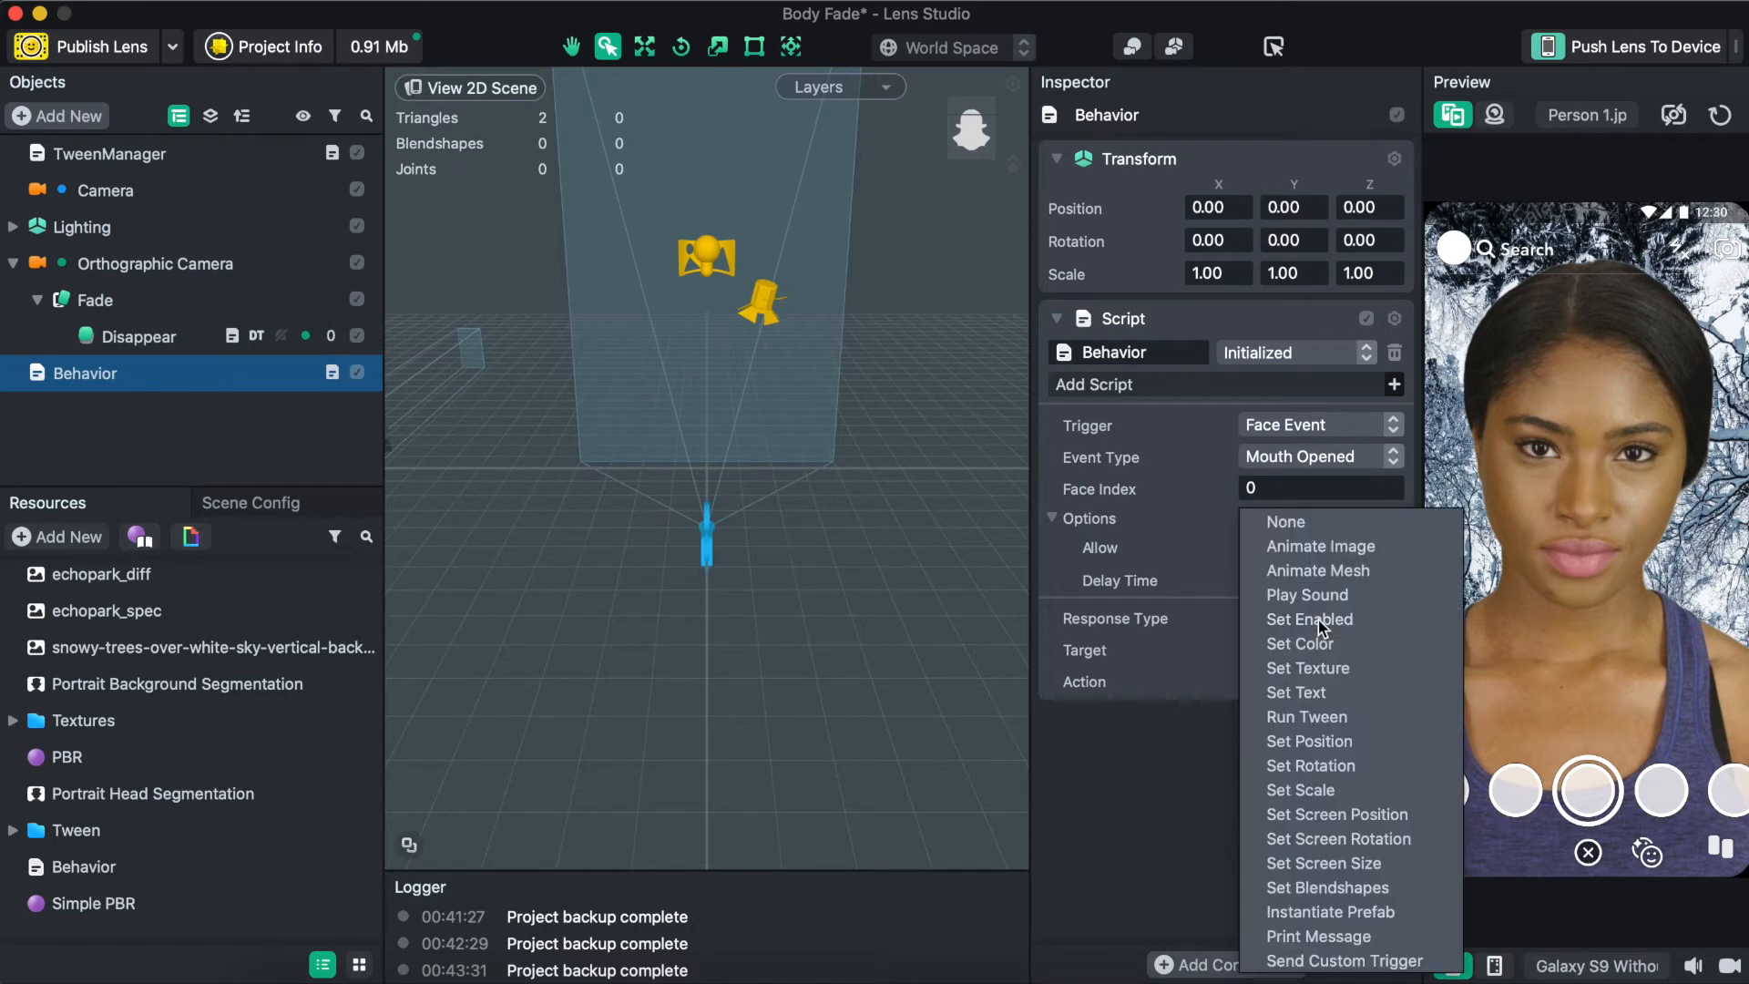
{"action": "left_click", "coordinate": [1329, 716]}
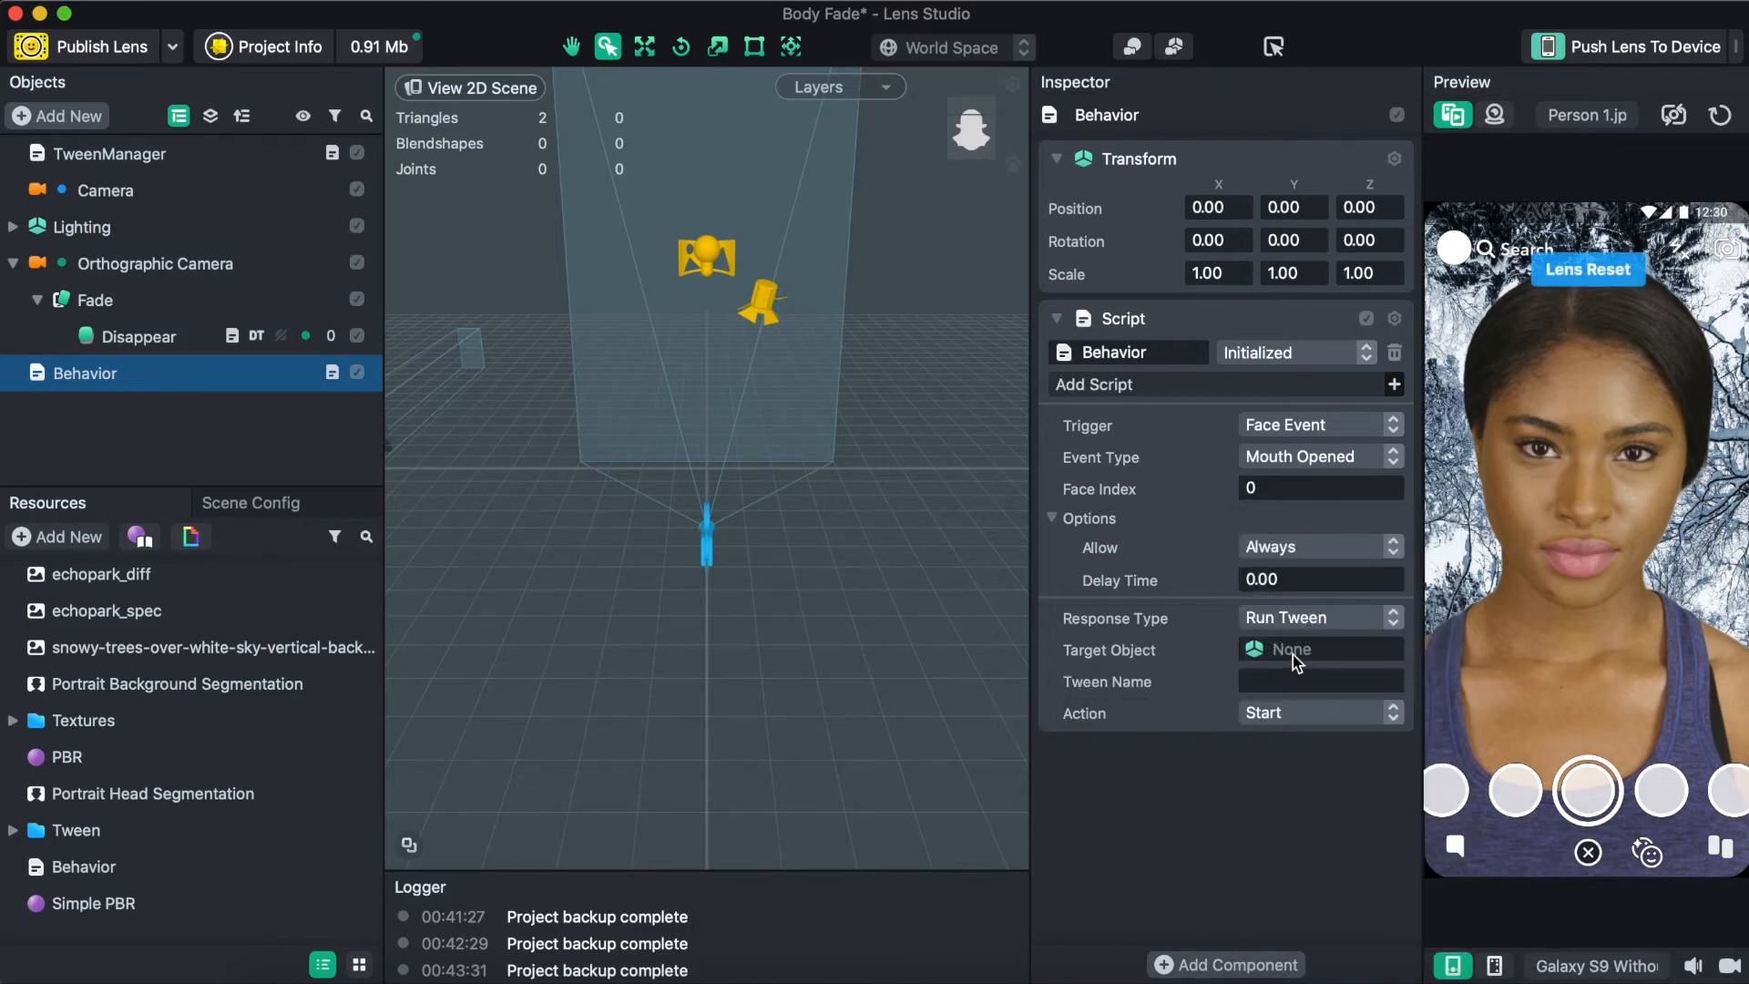
{"action": "left_click", "coordinate": [1293, 654]}
{"action": "left_click", "coordinate": [587, 348]}
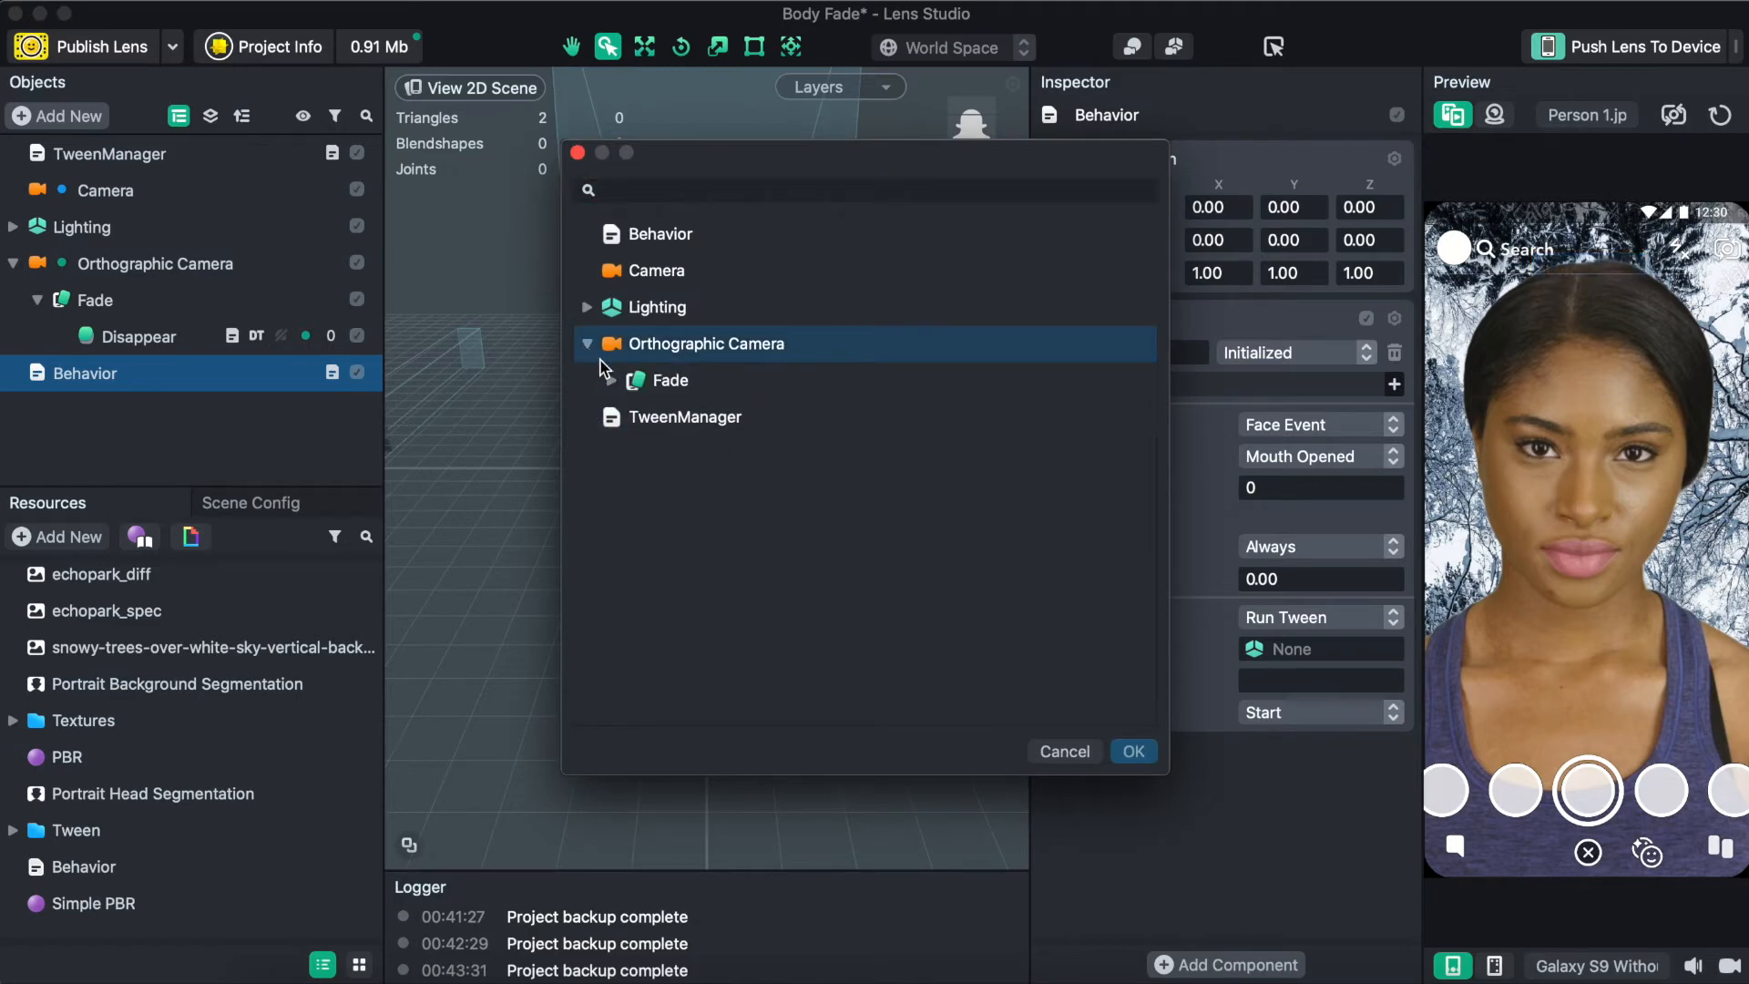
{"action": "left_click", "coordinate": [604, 390]}
{"action": "left_click", "coordinate": [610, 381]}
{"action": "left_click", "coordinate": [693, 417]}
{"action": "left_click", "coordinate": [1133, 751]}
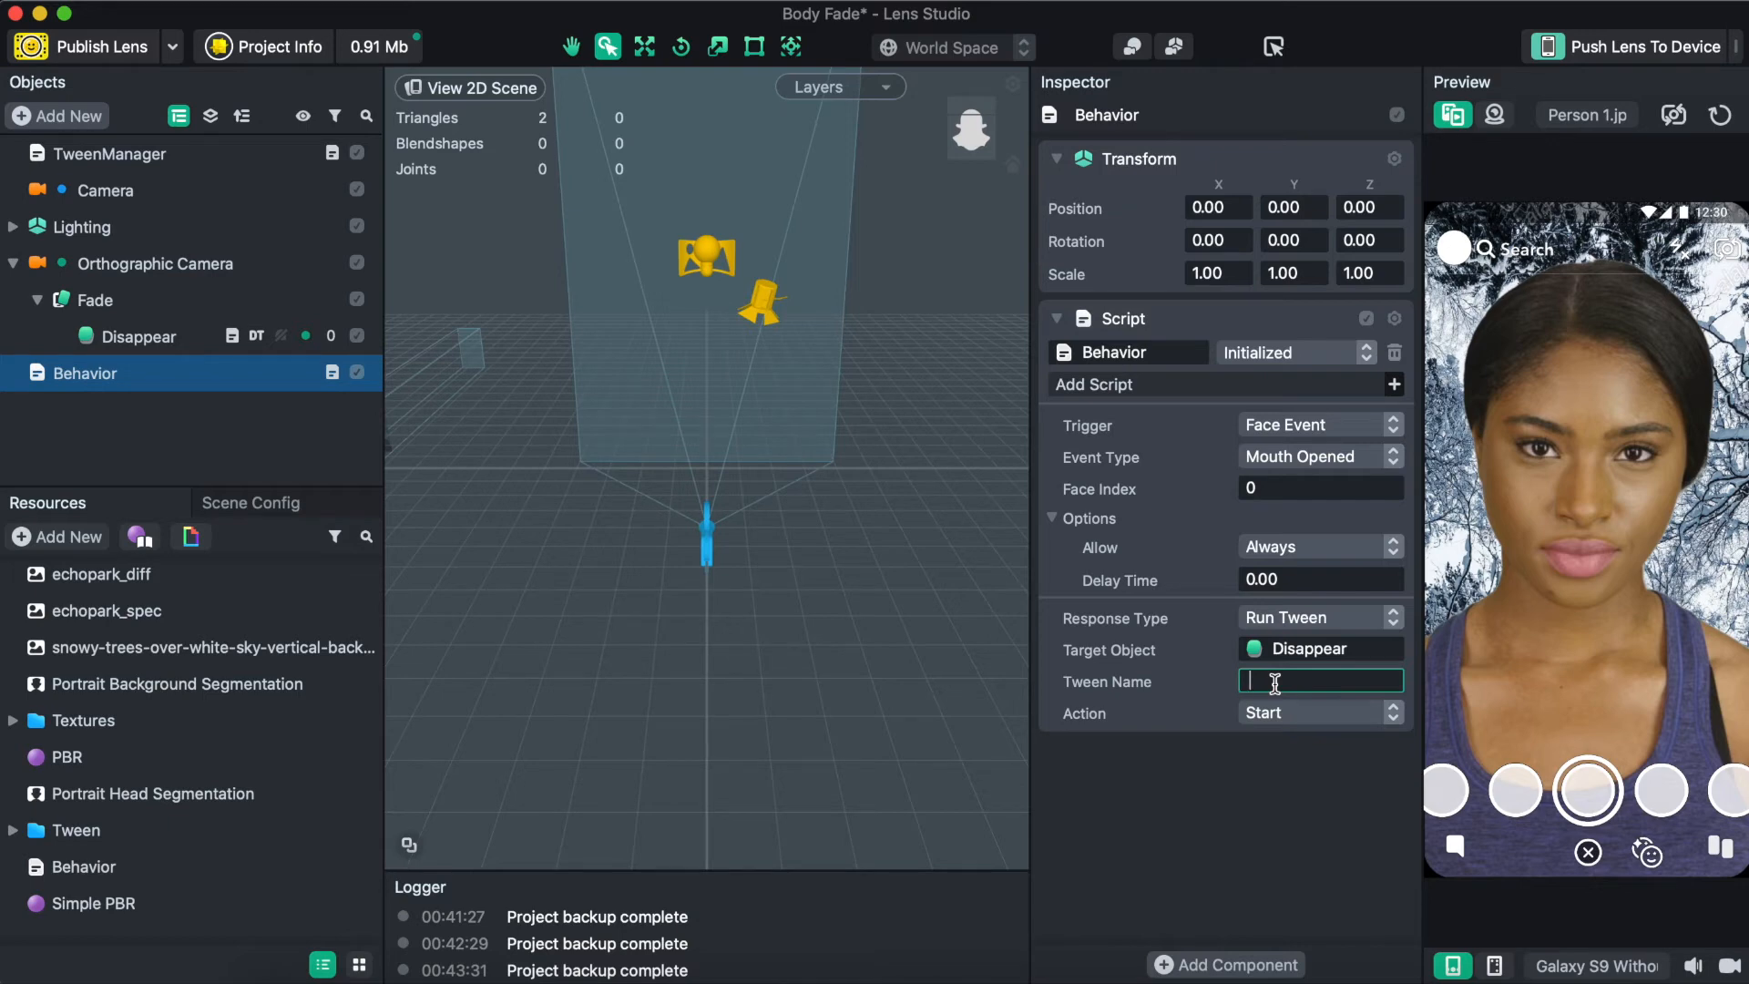
Copy the tween name fade from Disappear's TweenAlpha script into the Behavior script's tween name
{"action": "left_click", "coordinate": [191, 339]}
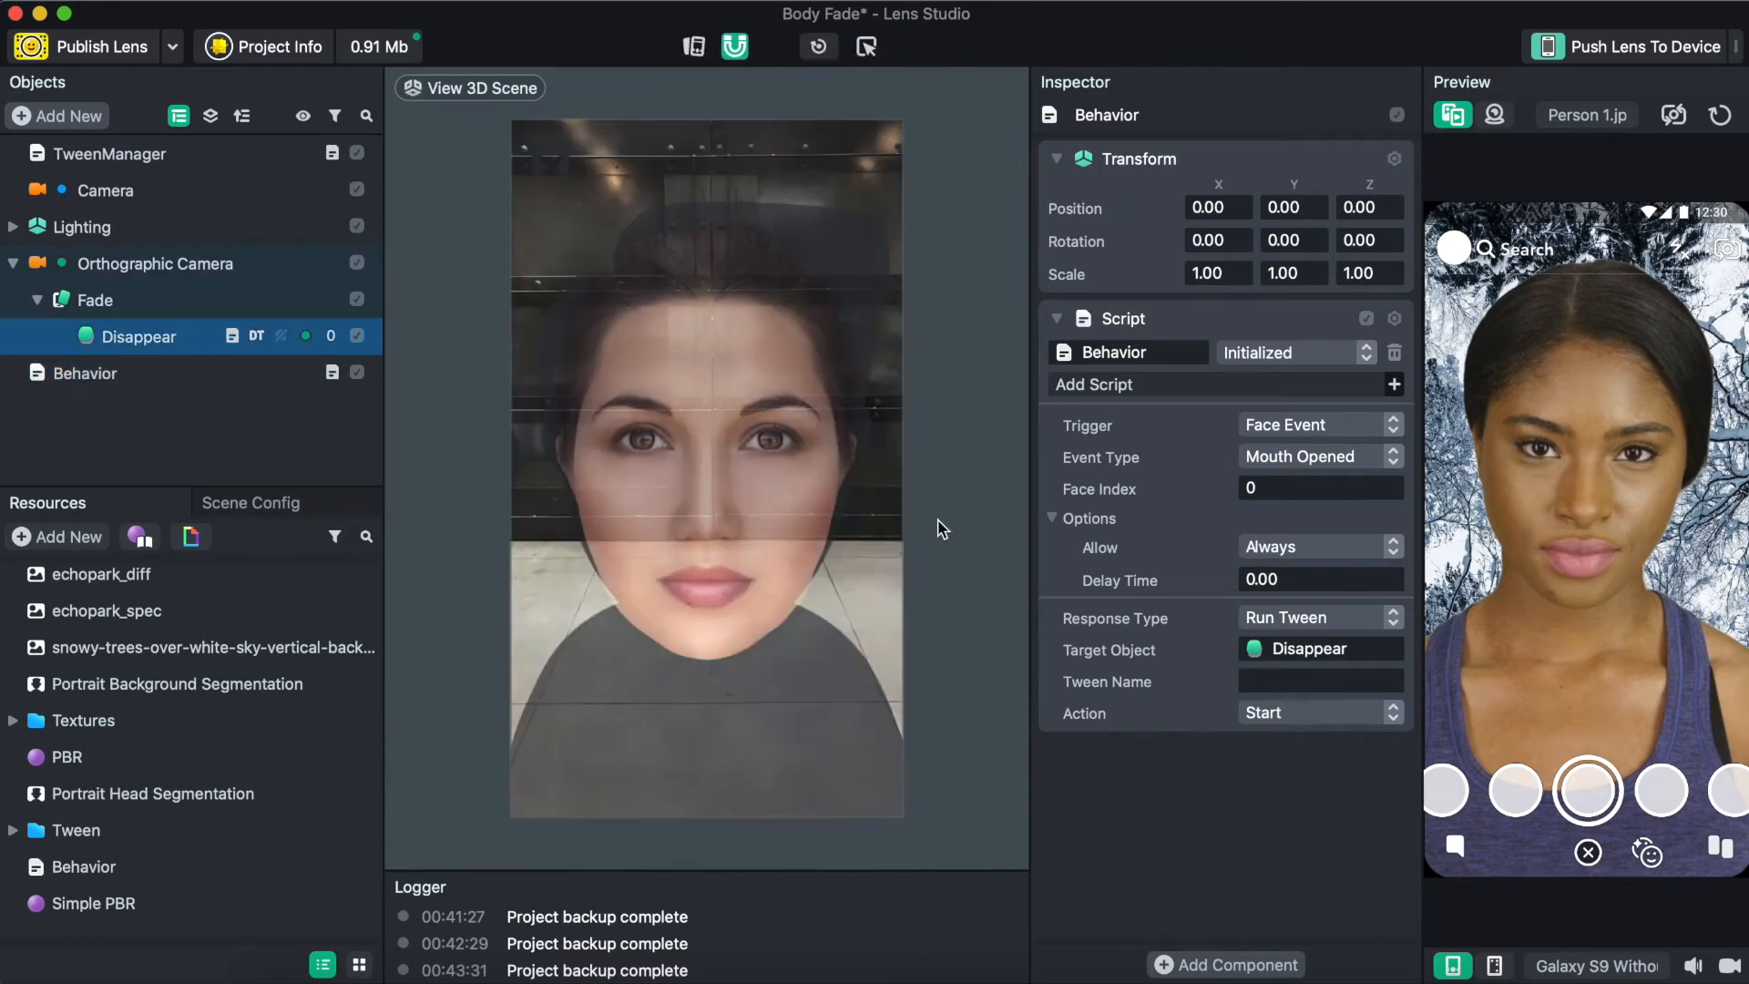
{"action": "scroll", "coordinate": [1266, 741], "scroll_direction": "down", "scroll_amount": 5}
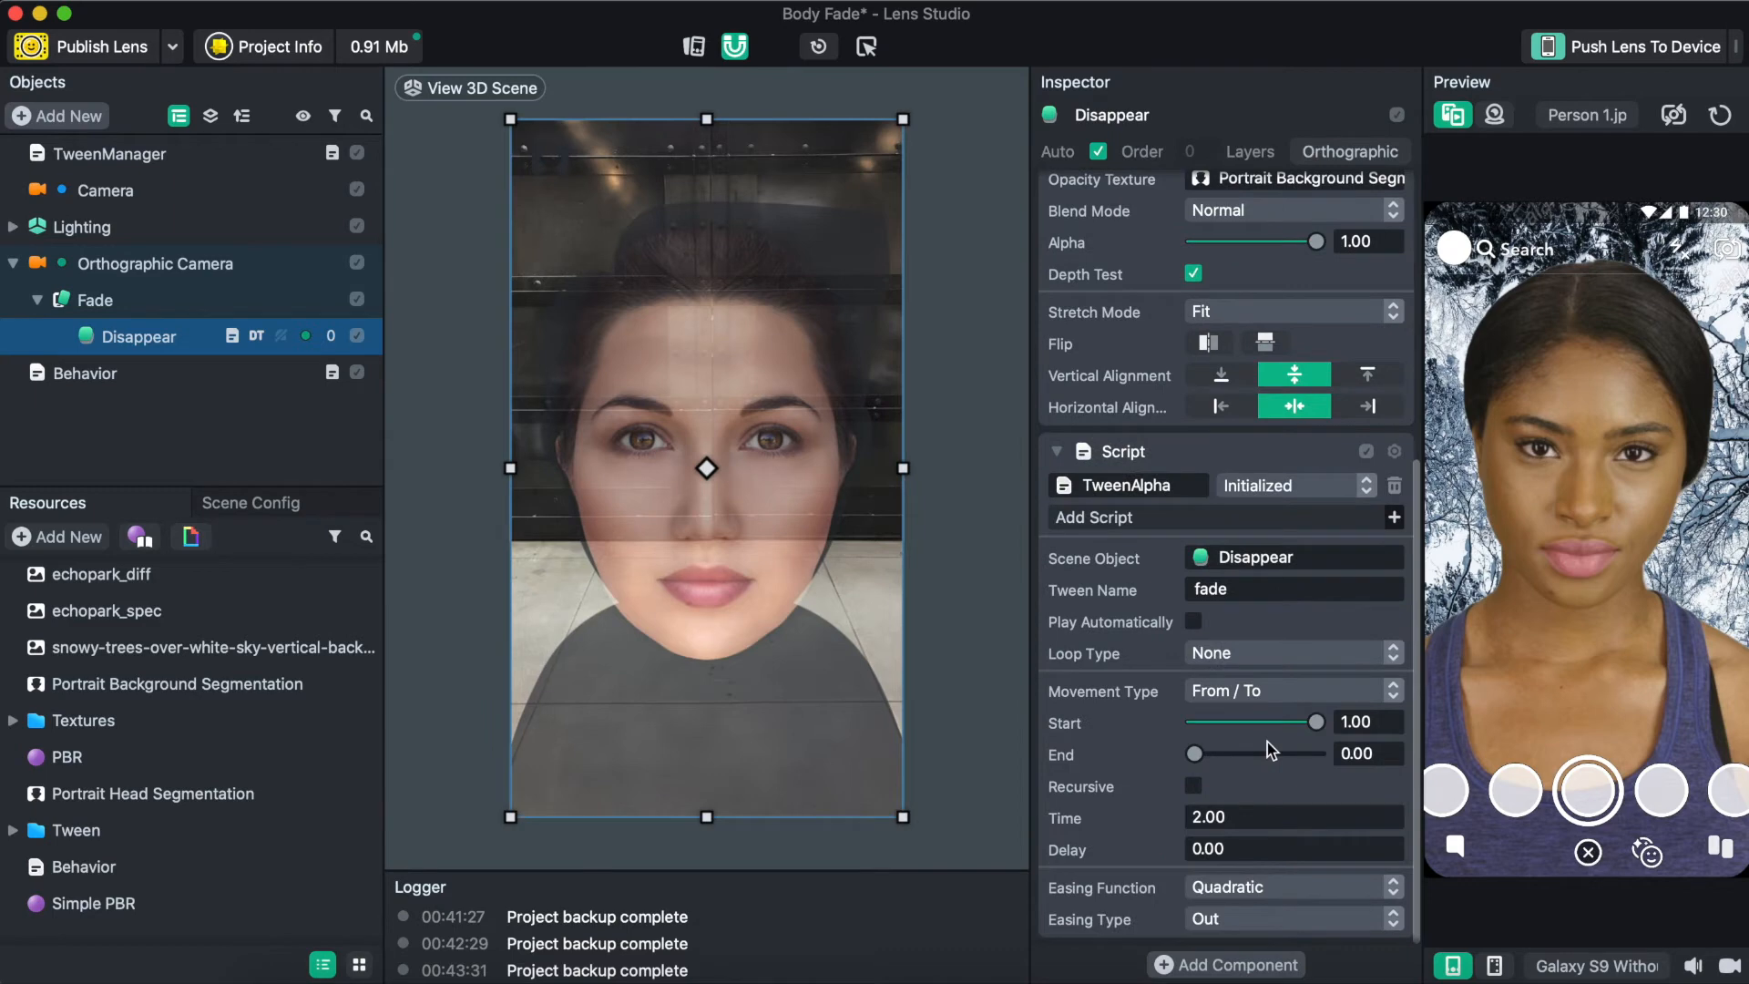
{"action": "left_click", "coordinate": [1218, 592]}
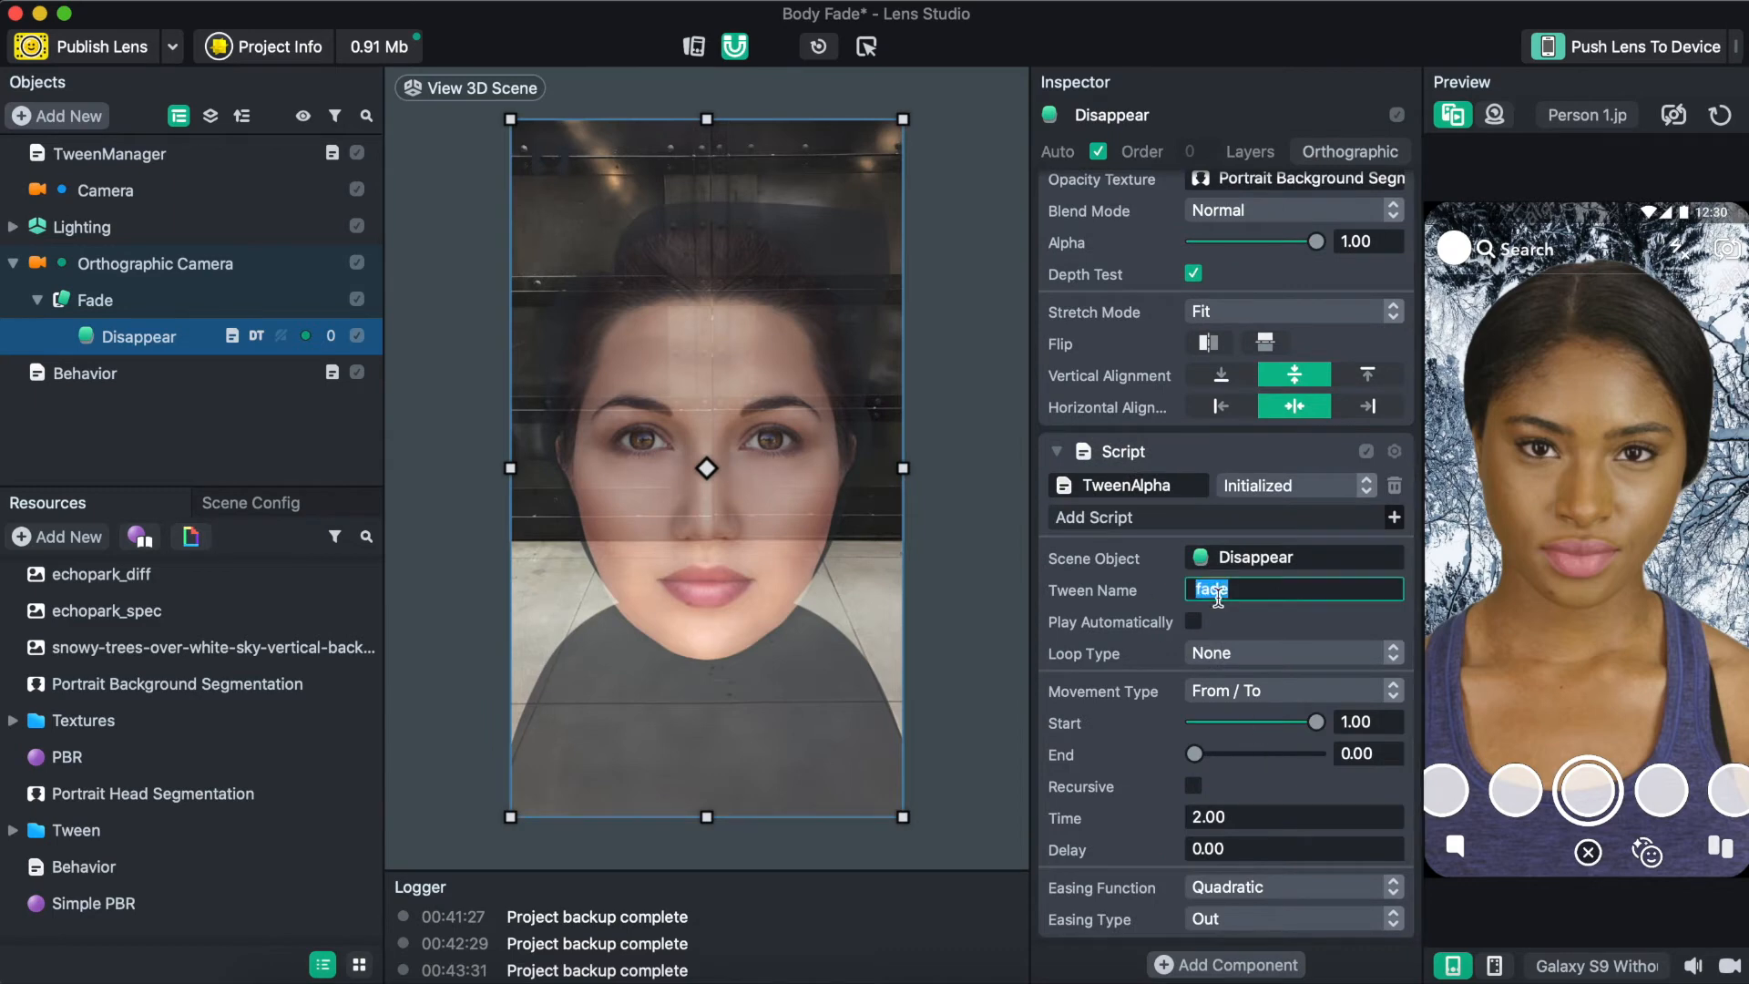
{"action": "left_click", "coordinate": [57, 380]}
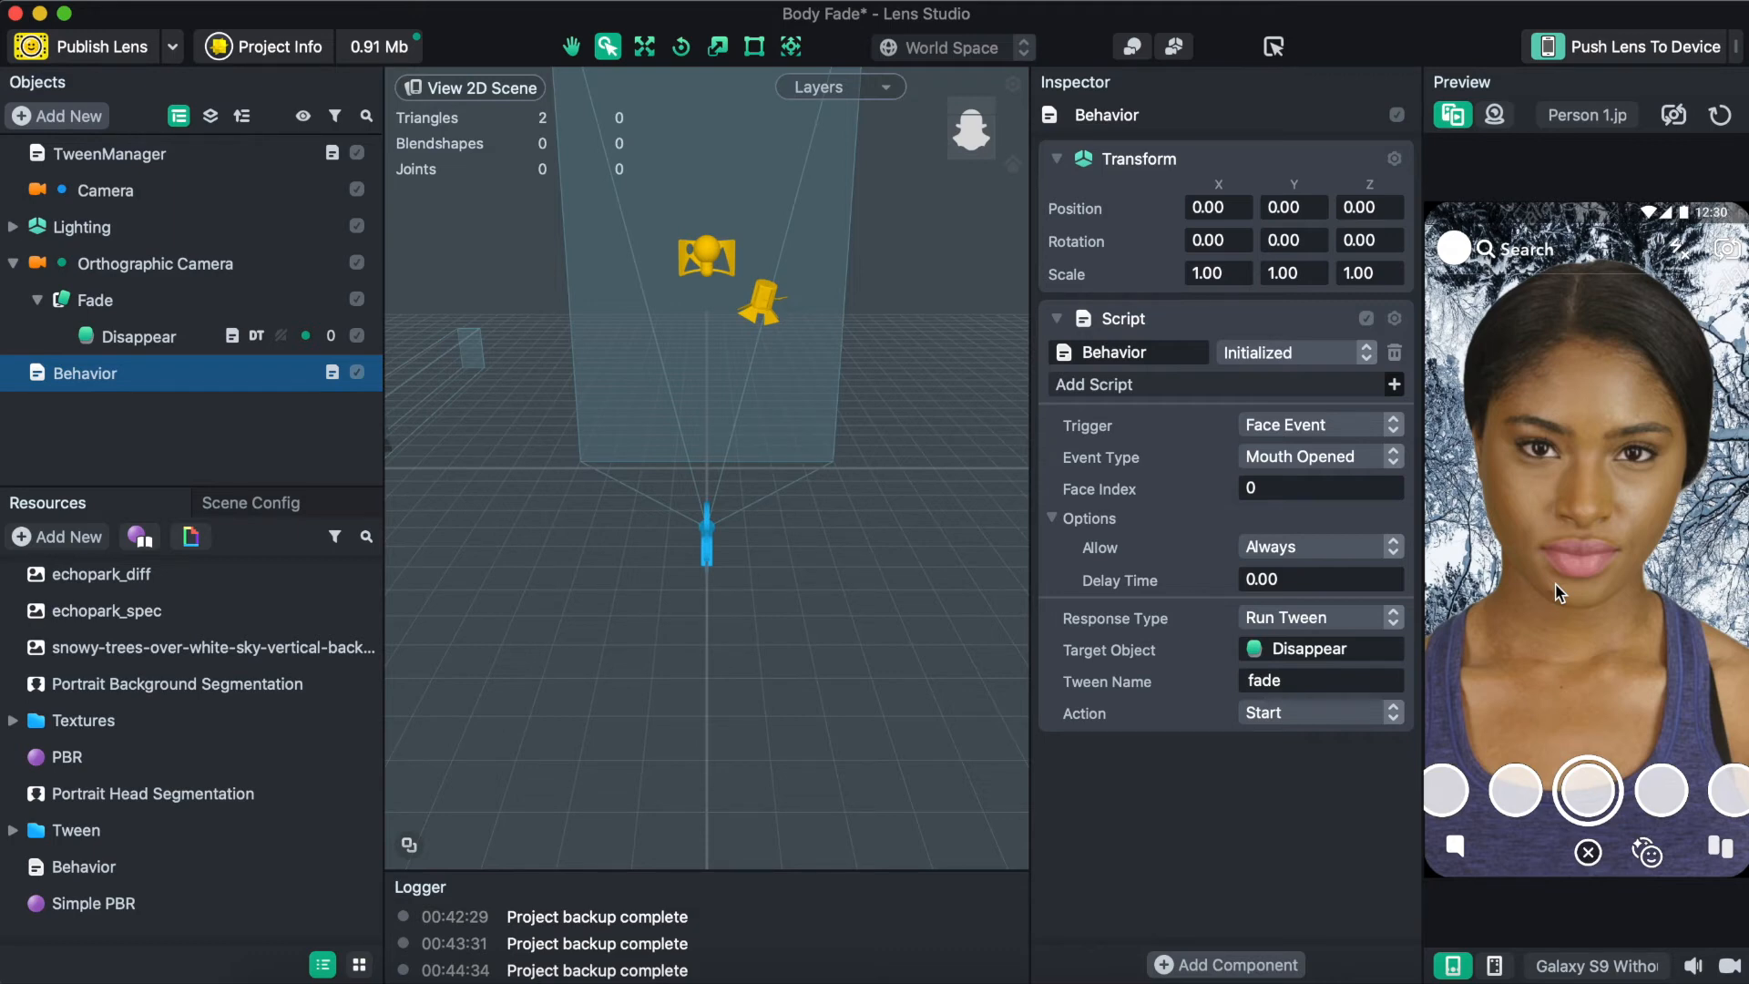
Preview the lens on the Open Mouth Person 1.webm video and reset the lens twice to replay the fade
{"action": "left_click", "coordinate": [1603, 121]}
{"action": "left_click", "coordinate": [1614, 164]}
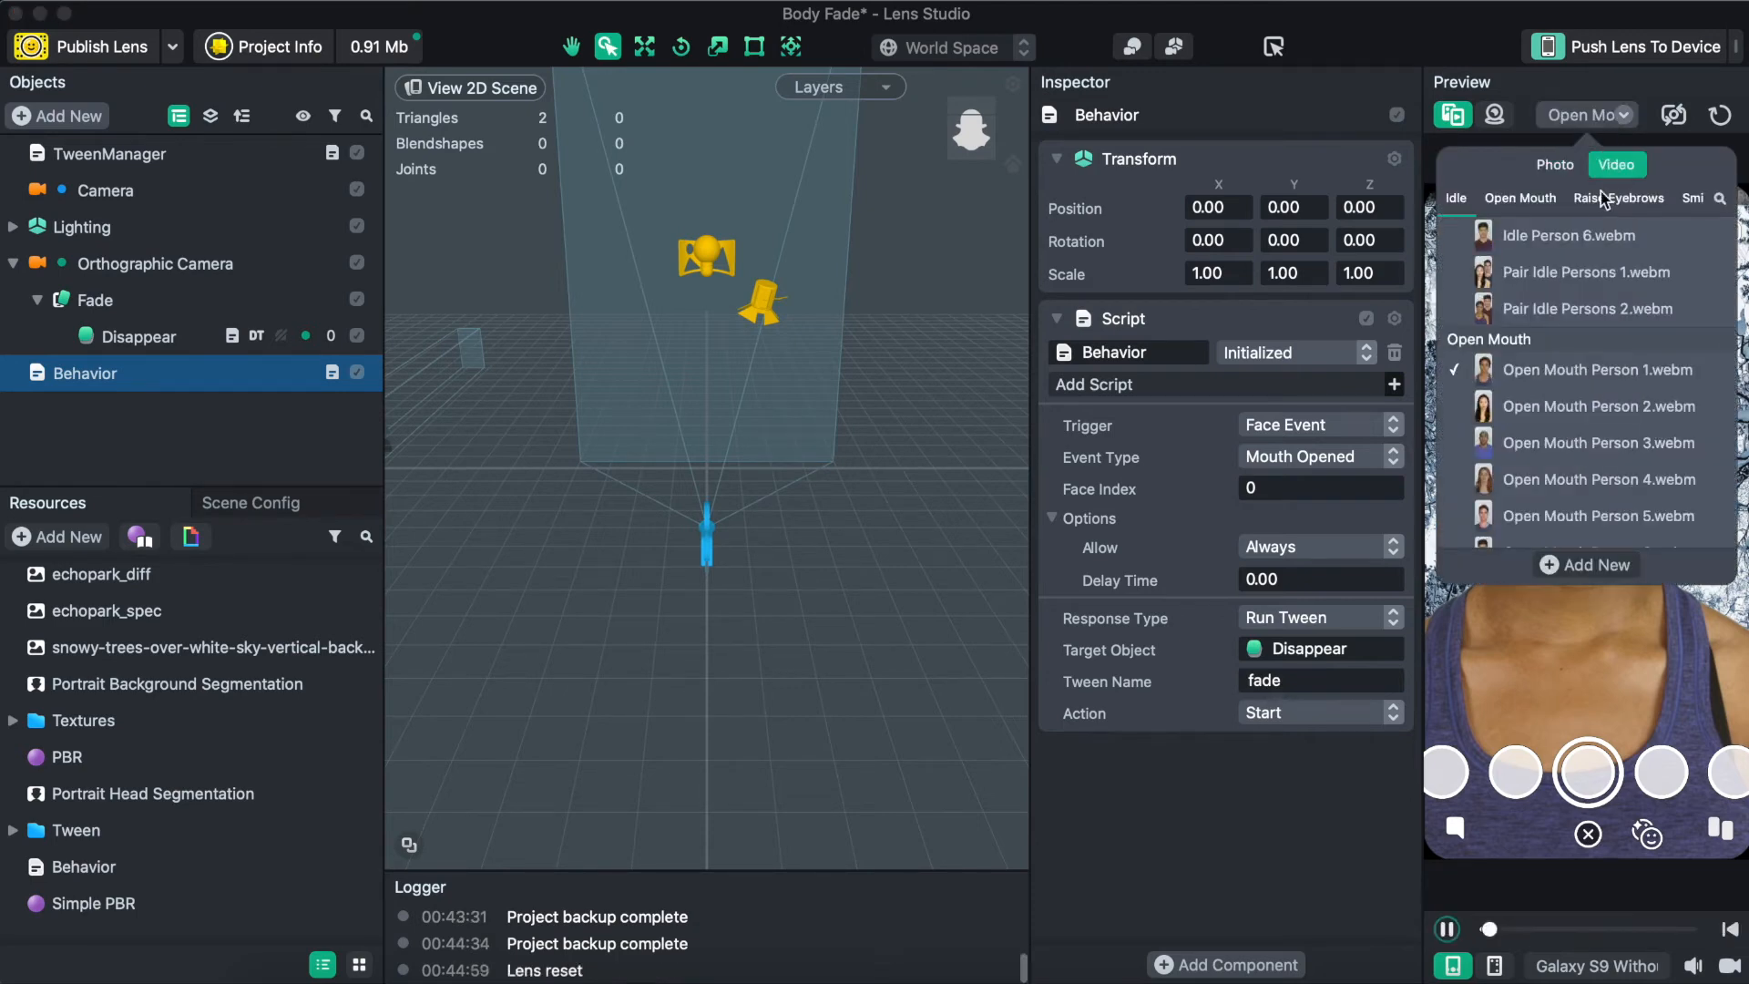
{"action": "left_click", "coordinate": [1554, 371]}
{"action": "left_click", "coordinate": [1572, 621]}
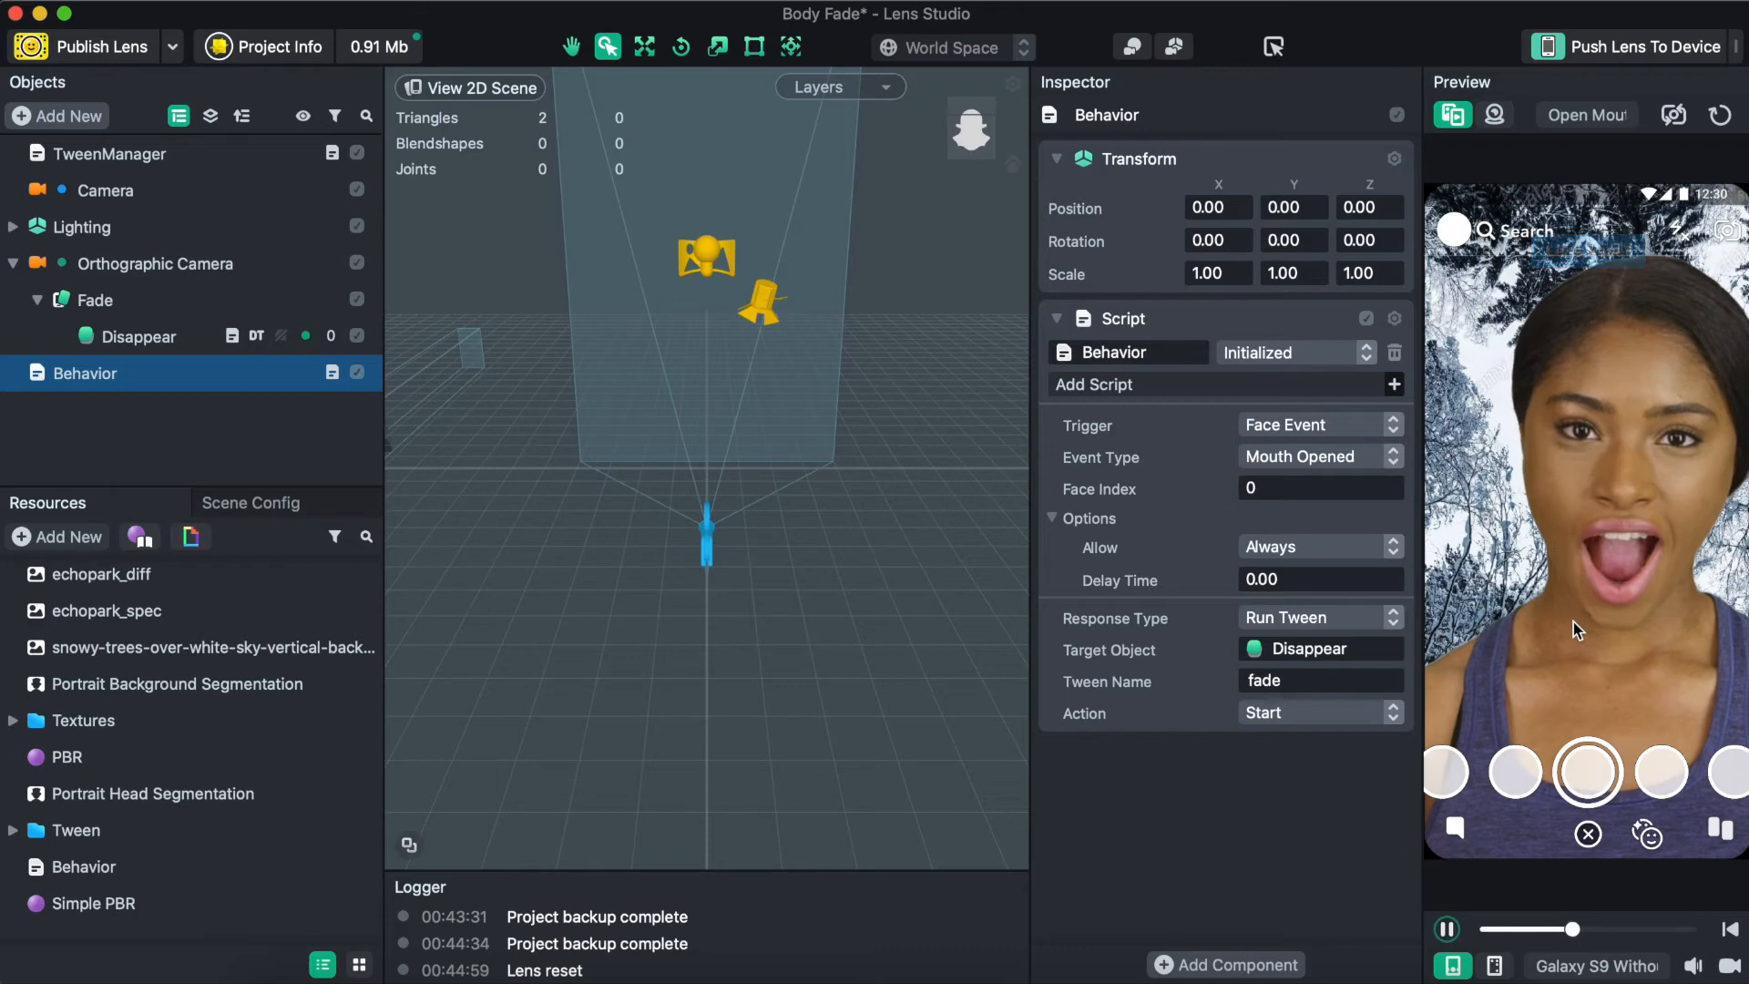
{"action": "left_click", "coordinate": [1716, 126]}
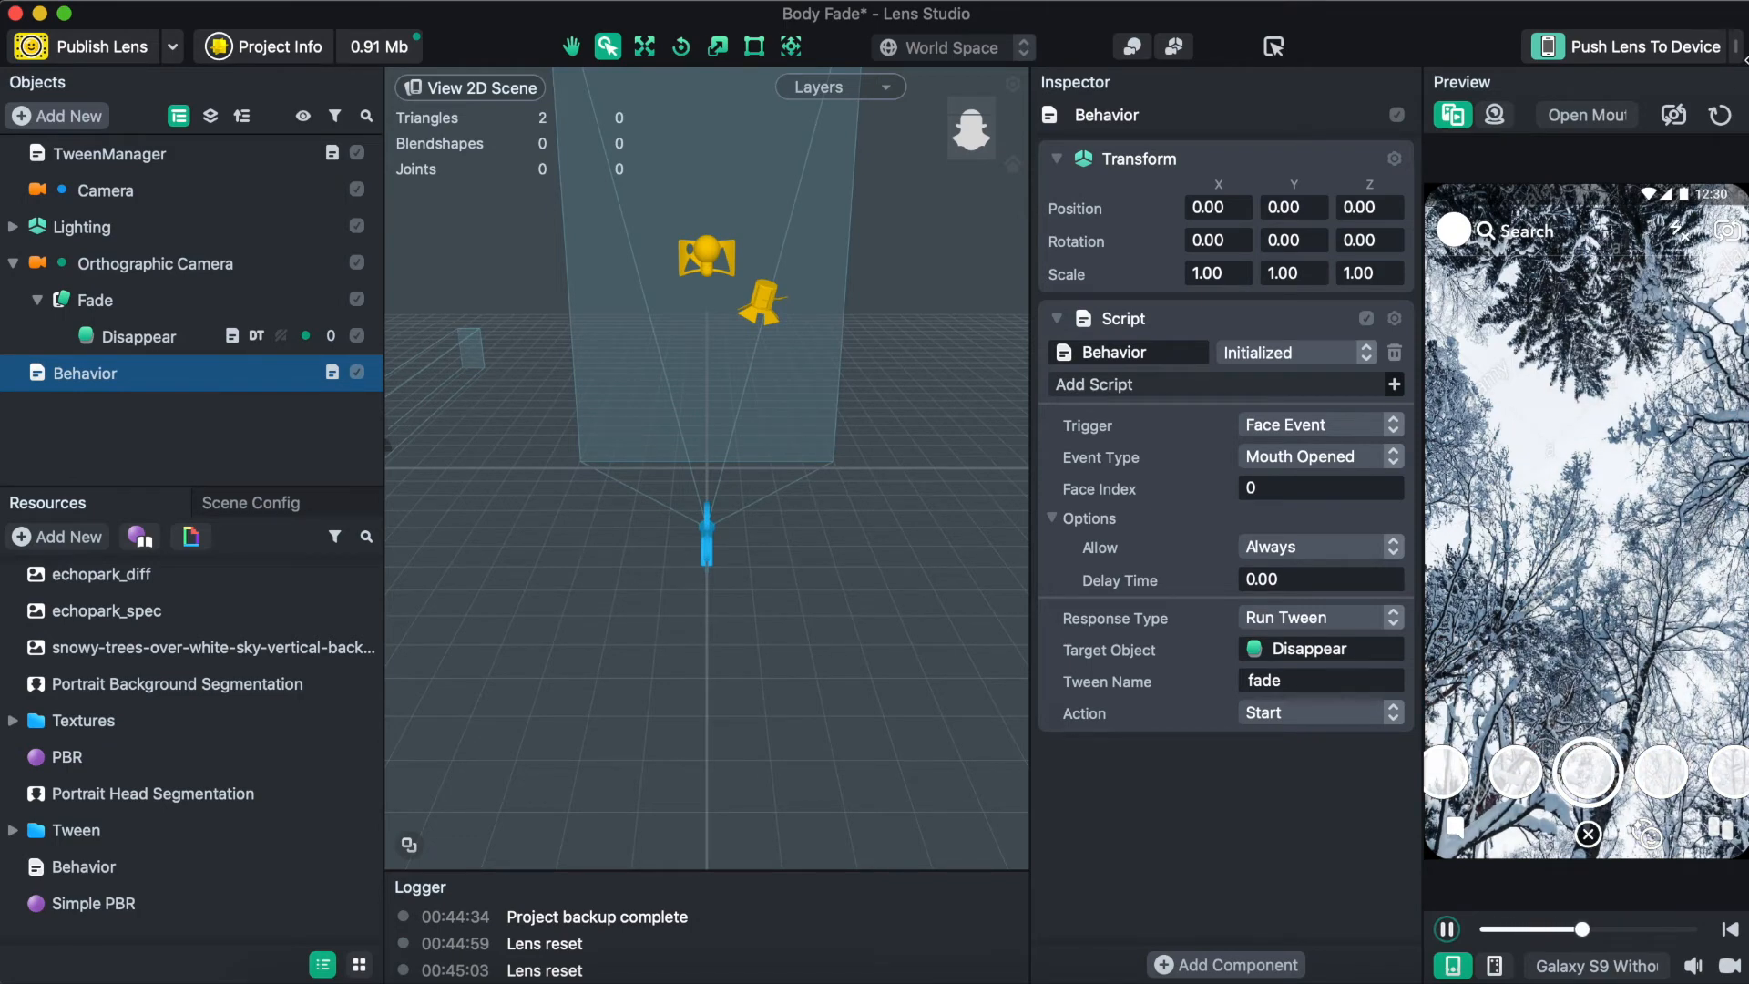
{"action": "left_click", "coordinate": [1718, 116]}
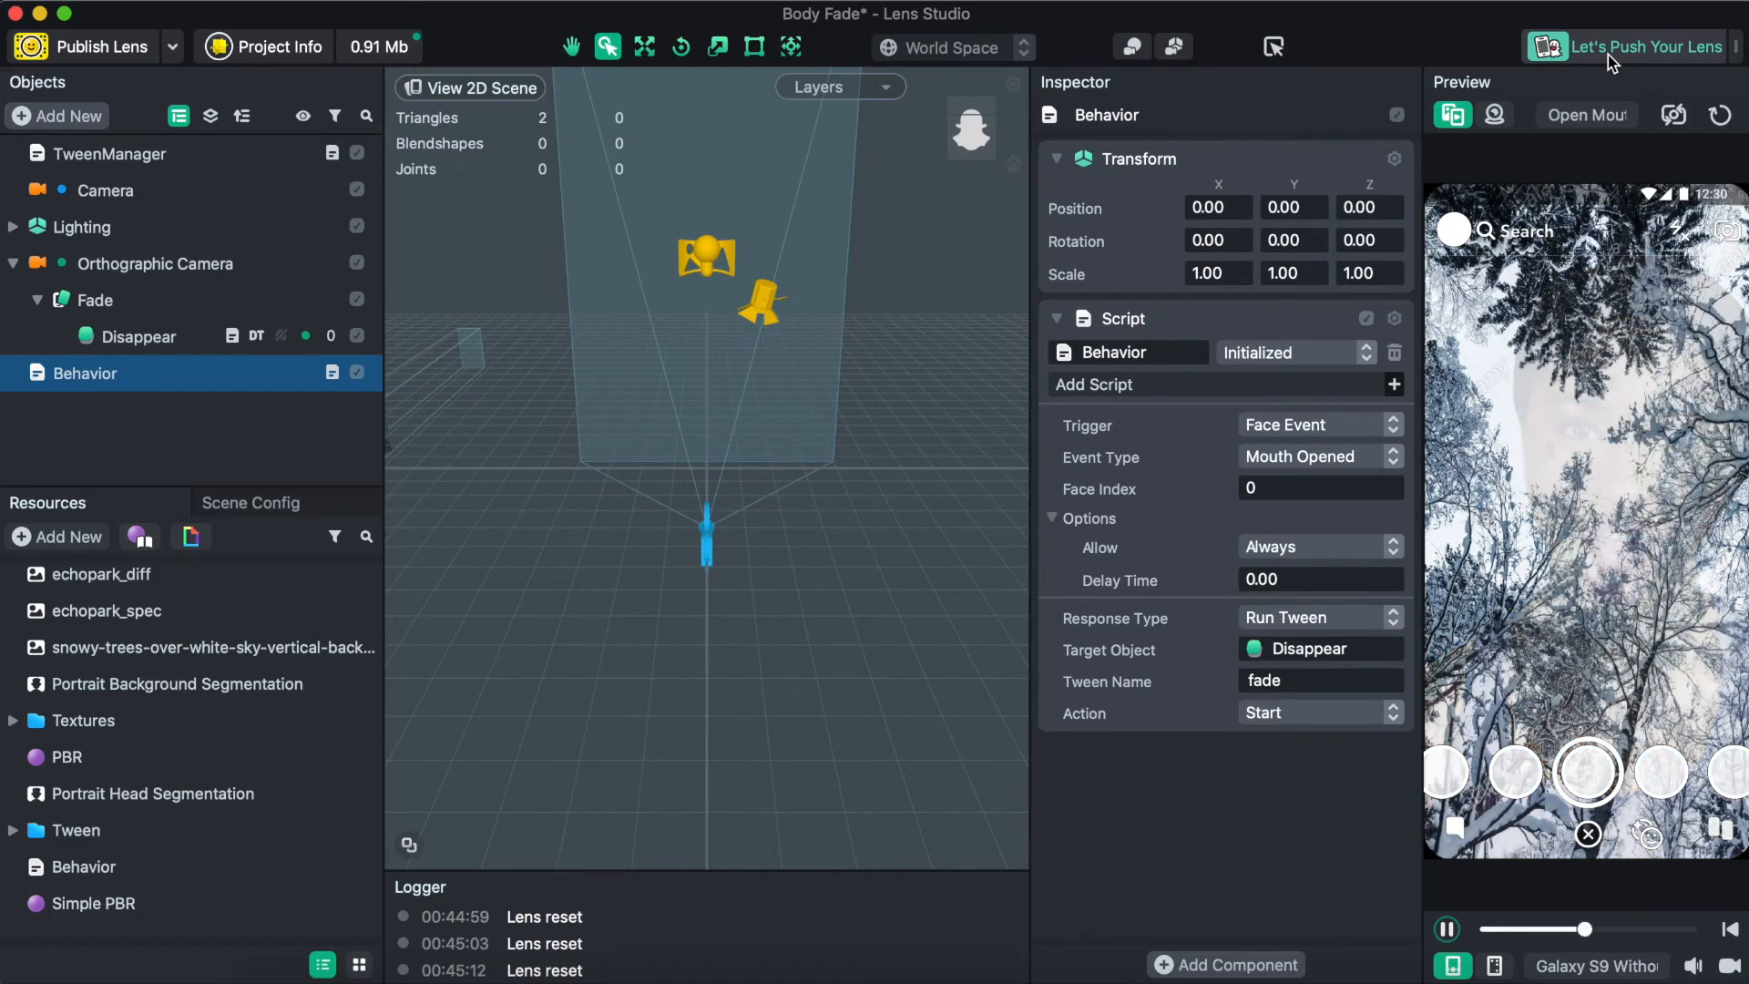
Set the Behavior event type to Brows Raised and test it on the Raise Eyebrows Person 1 preview video
{"action": "left_click", "coordinate": [1315, 466]}
{"action": "left_click", "coordinate": [1309, 511]}
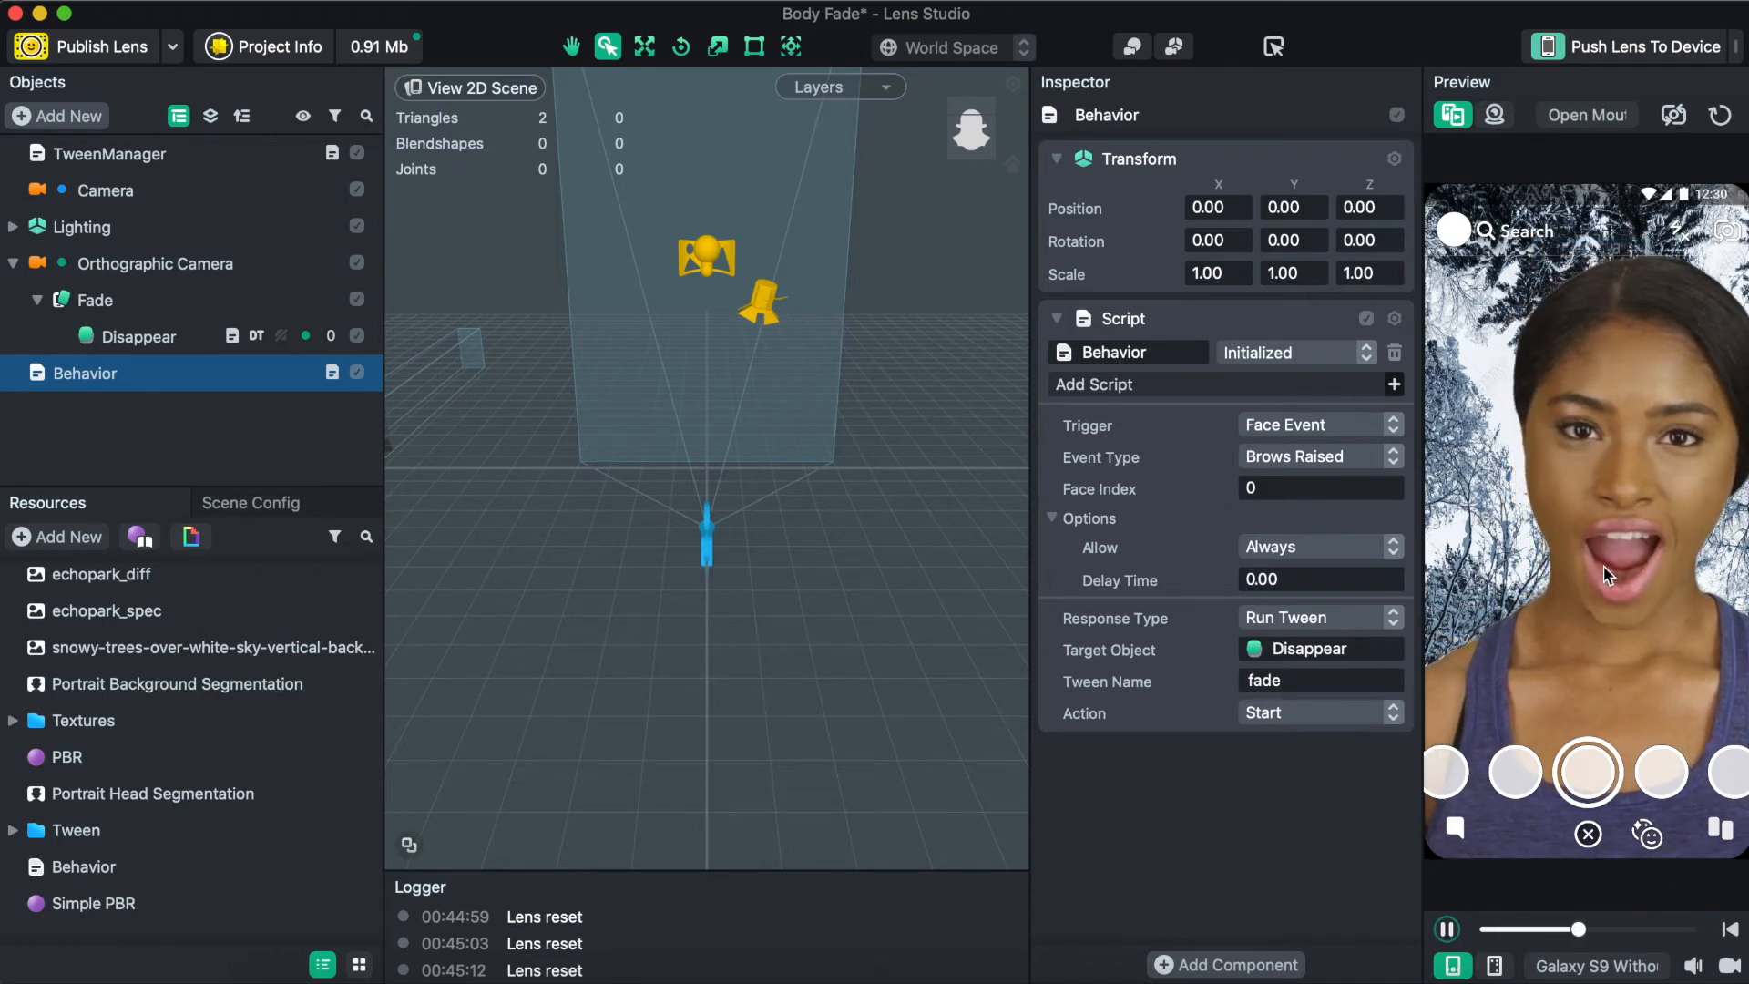
{"action": "left_click", "coordinate": [1621, 111]}
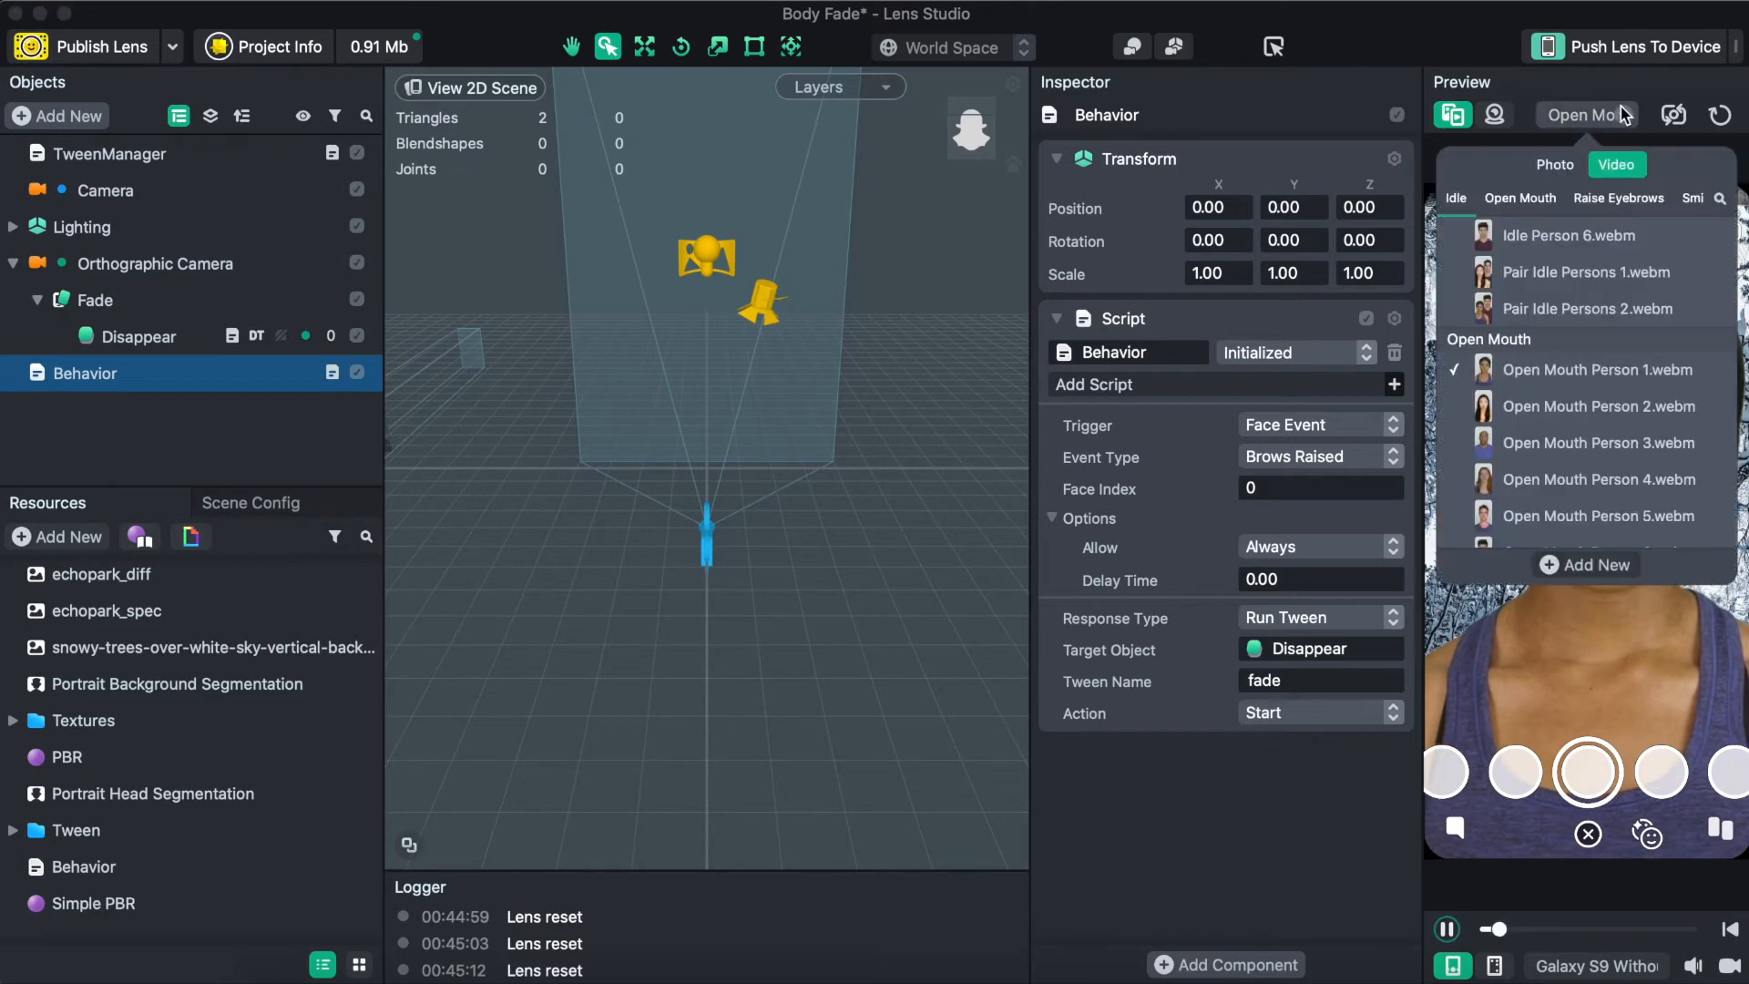
{"action": "scroll", "coordinate": [1608, 390], "scroll_direction": "down", "scroll_amount": 3}
{"action": "left_click", "coordinate": [1603, 369]}
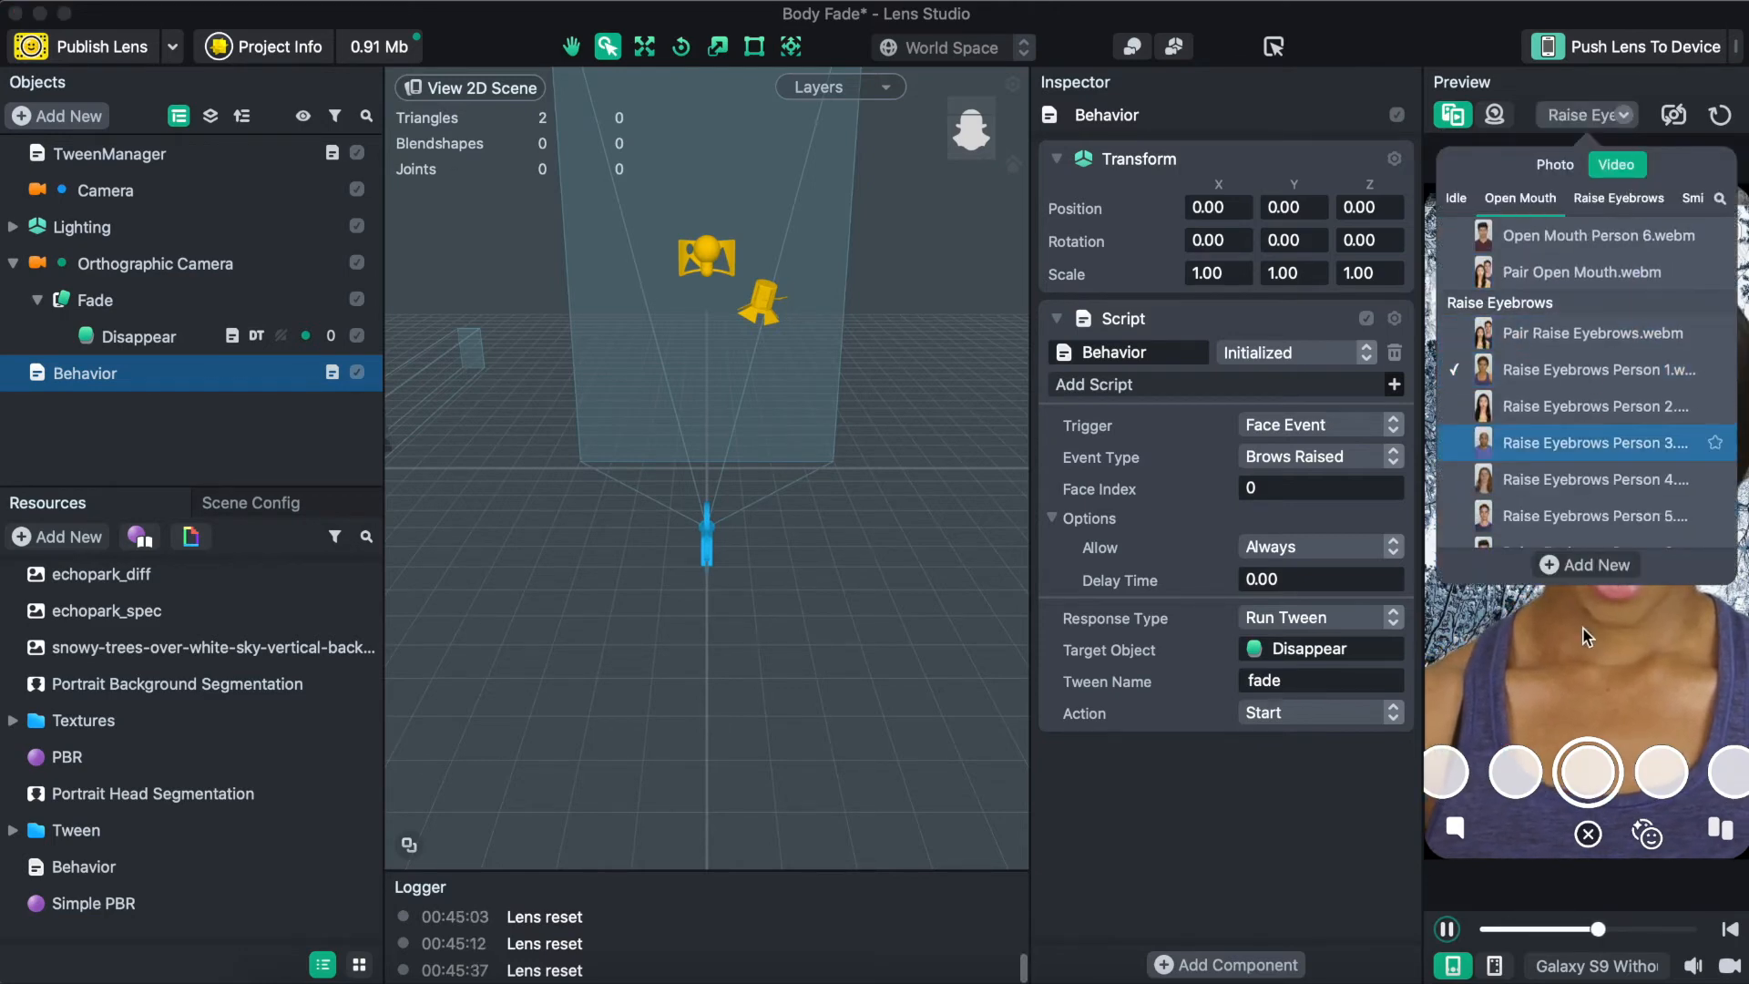
{"action": "left_click", "coordinate": [1582, 630]}
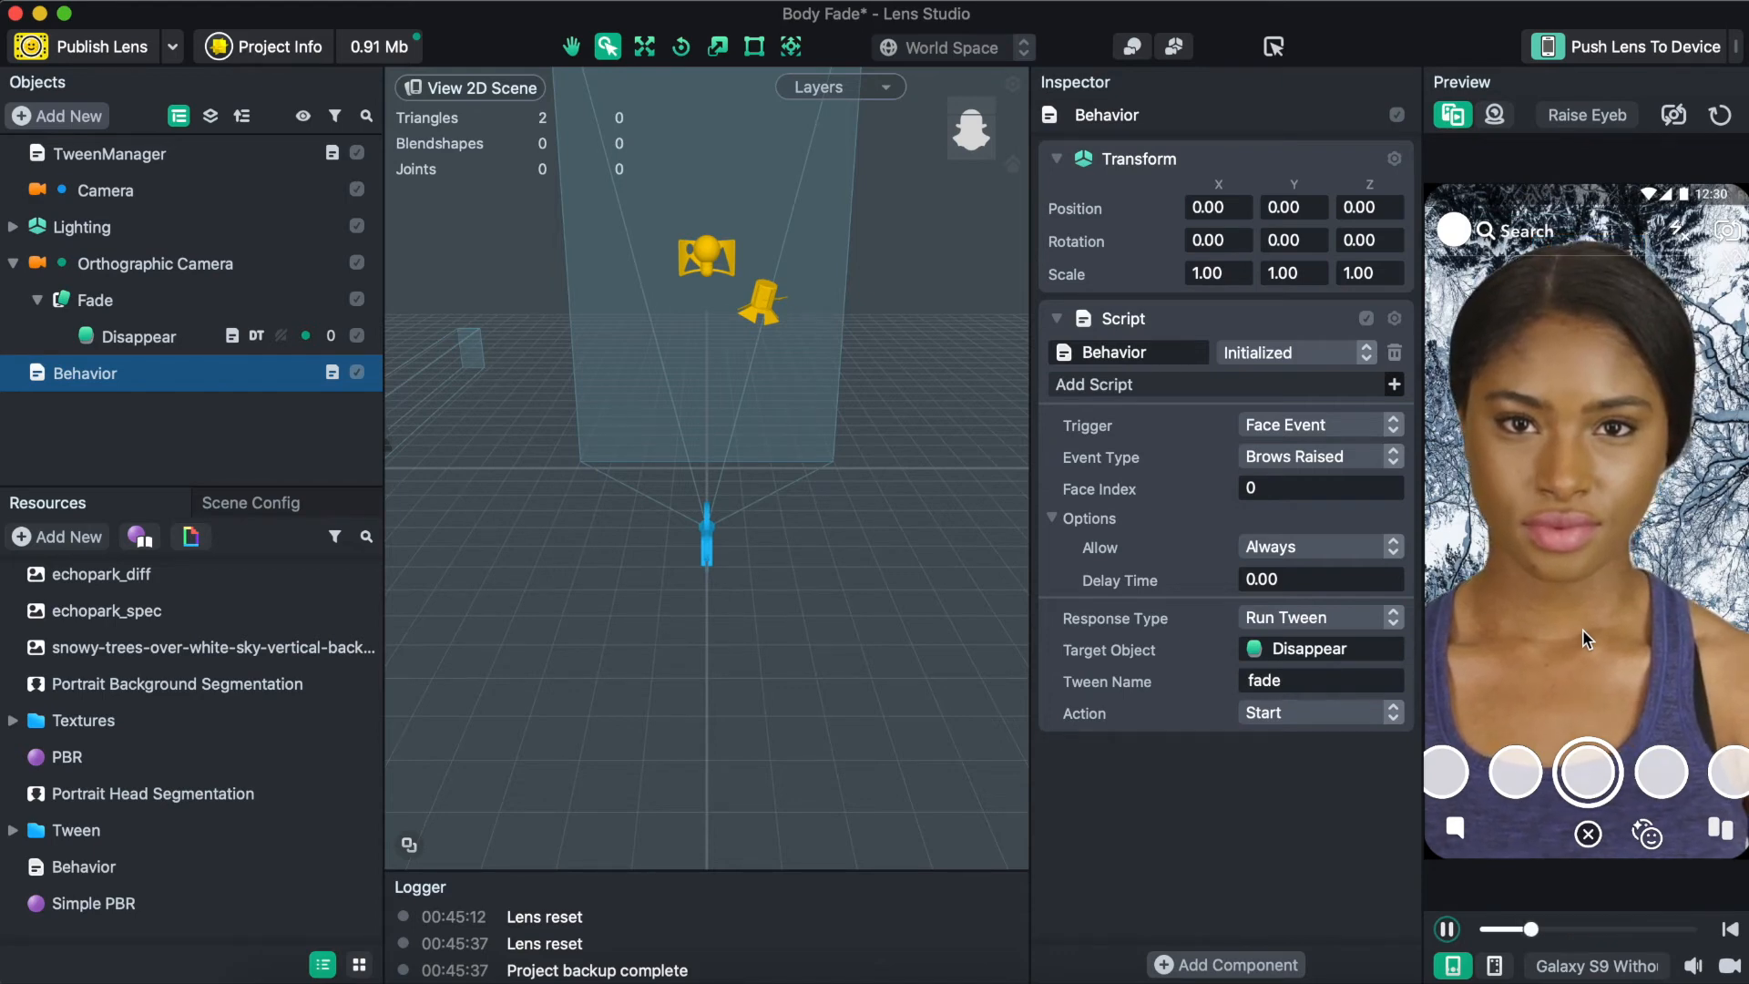
{"action": "left_click", "coordinate": [1716, 123]}
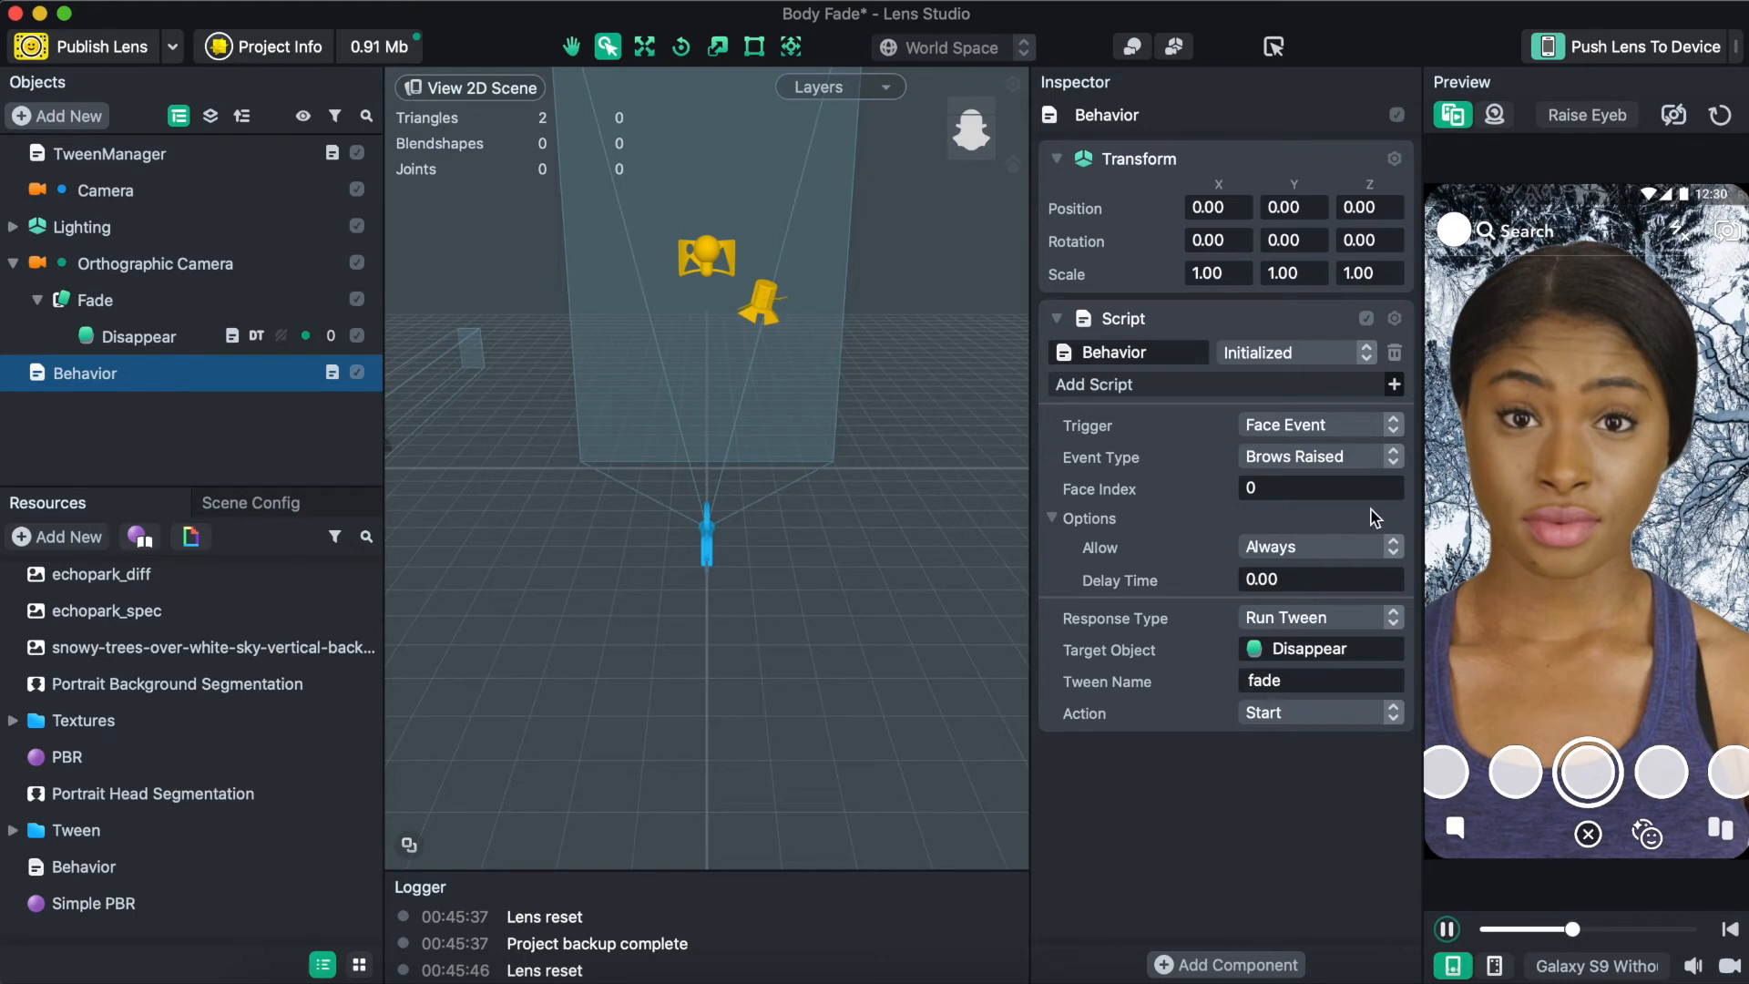
Try the Brows Lowered event type on the Behavior script and return the event type to Mouth Opened
{"action": "left_click", "coordinate": [1343, 458]}
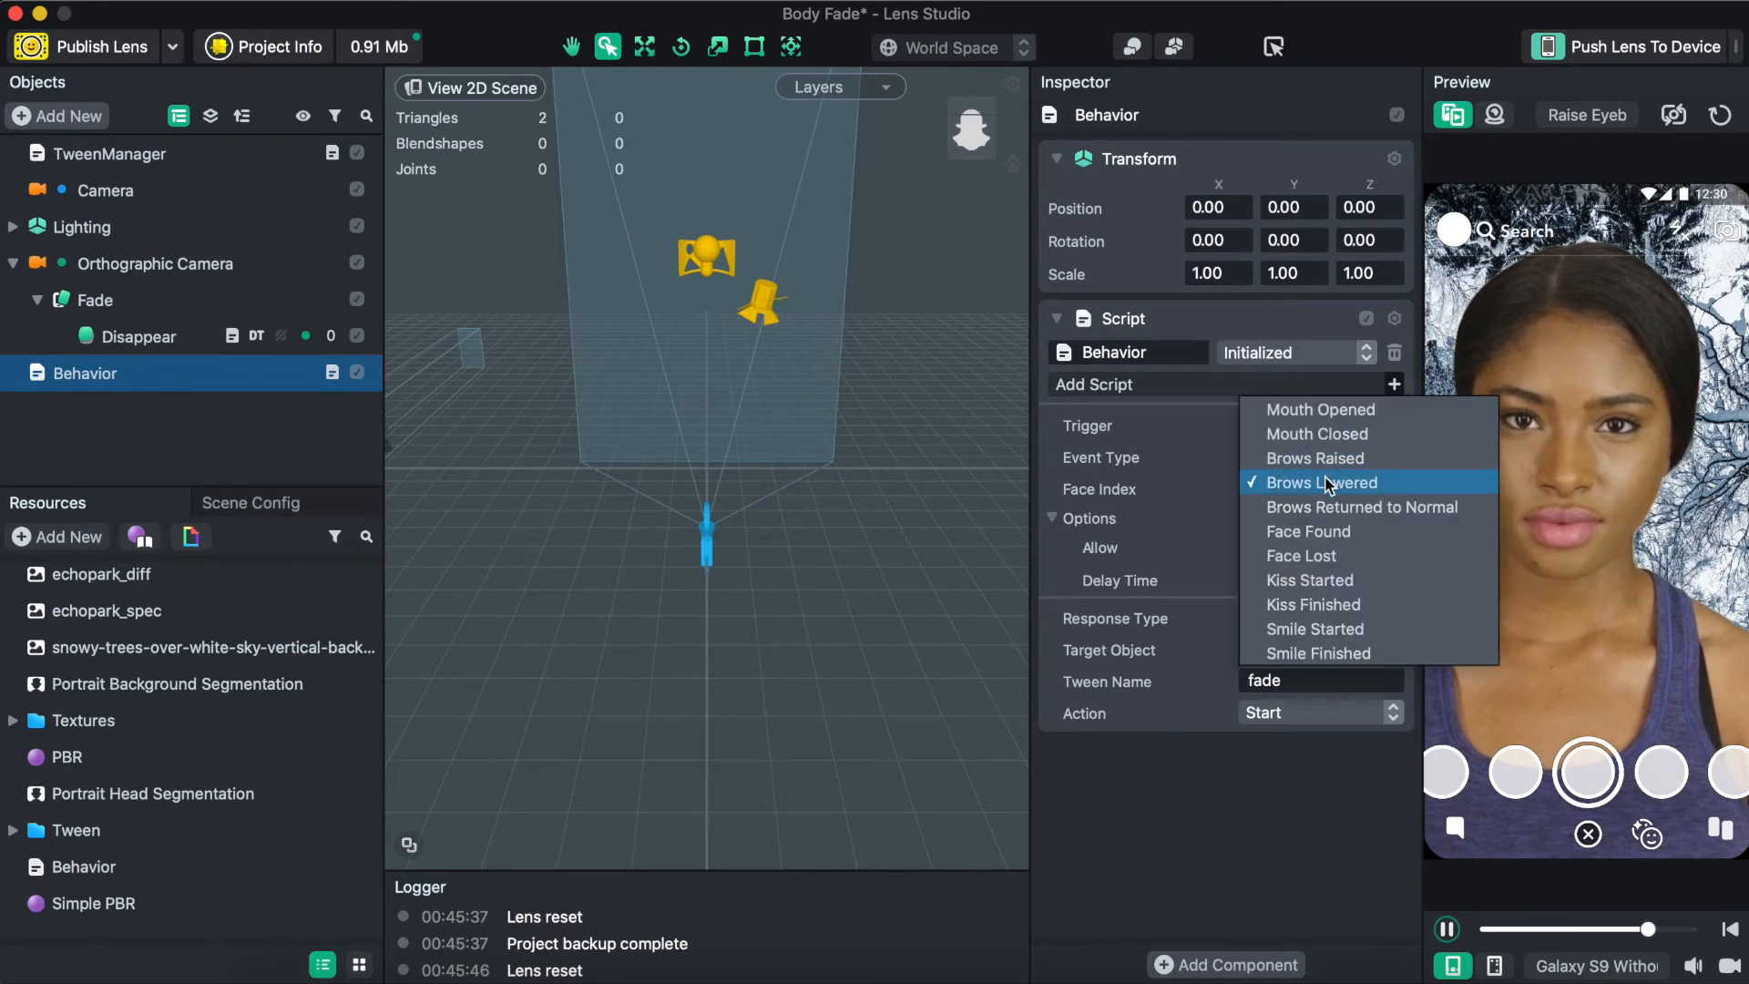
{"action": "left_click", "coordinate": [1327, 483]}
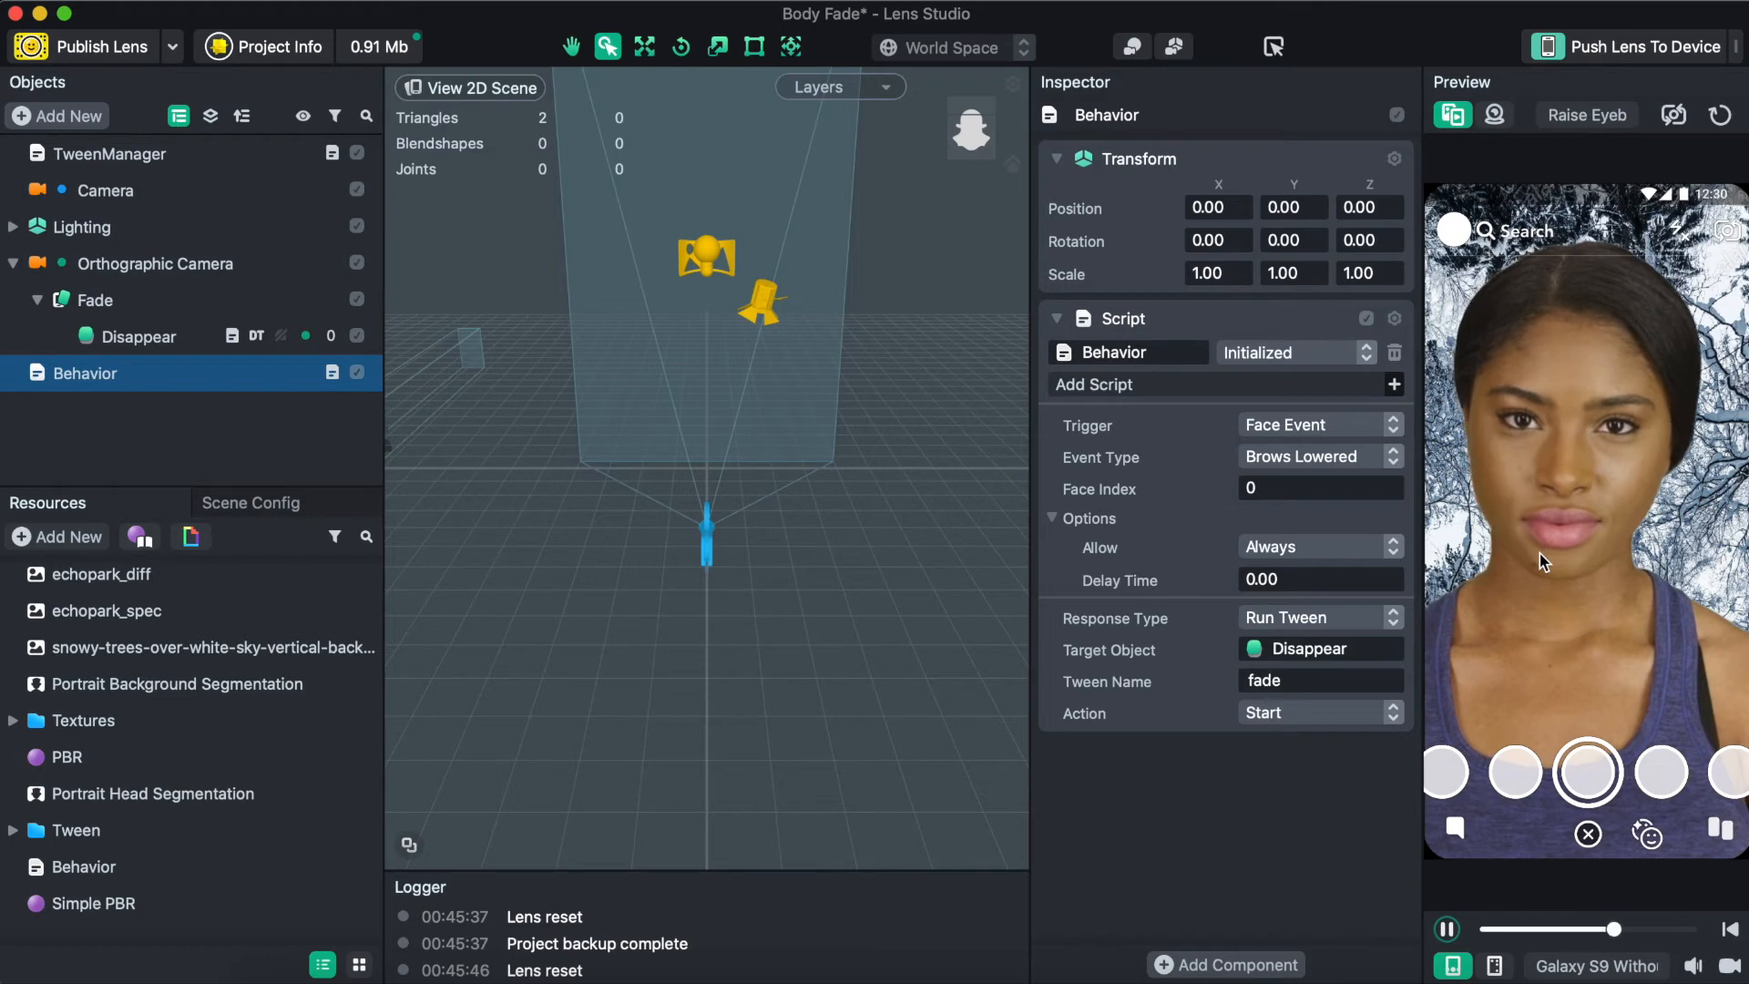
{"action": "left_click", "coordinate": [1293, 456]}
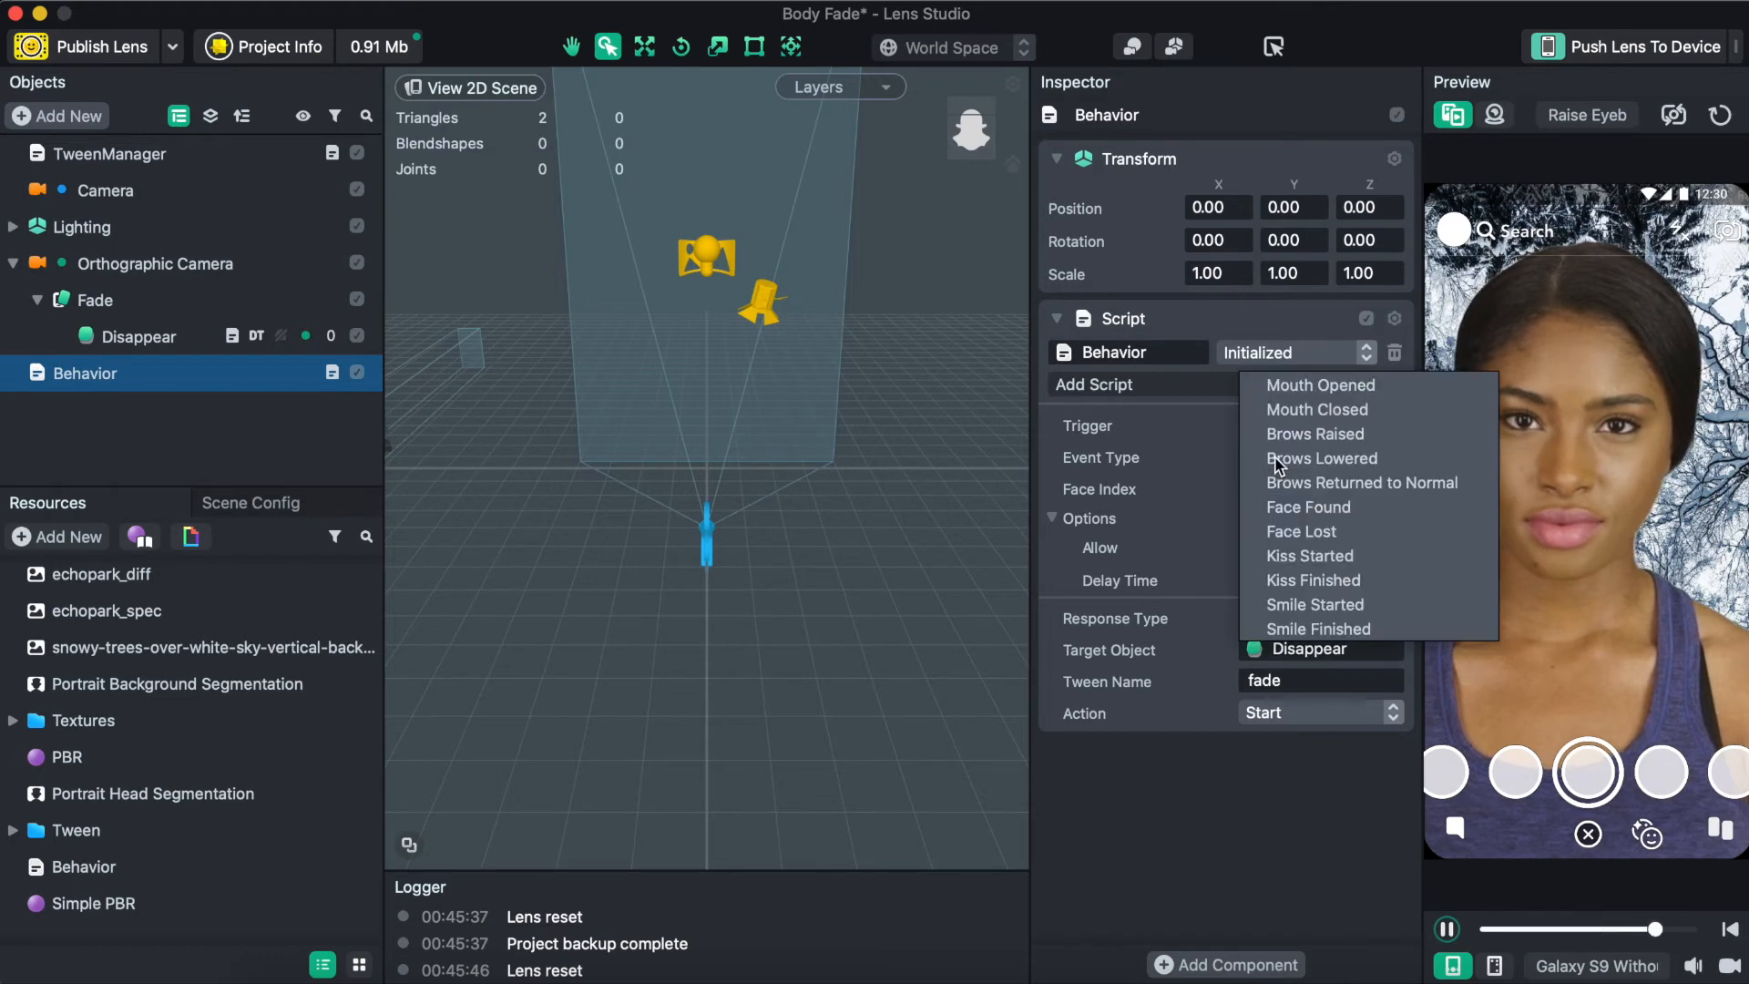
{"action": "left_click", "coordinate": [1293, 392]}
Test the Mouth Opened trigger by previewing the lens on the Open Mouth Person 1.webm video
{"action": "left_click", "coordinate": [1587, 115]}
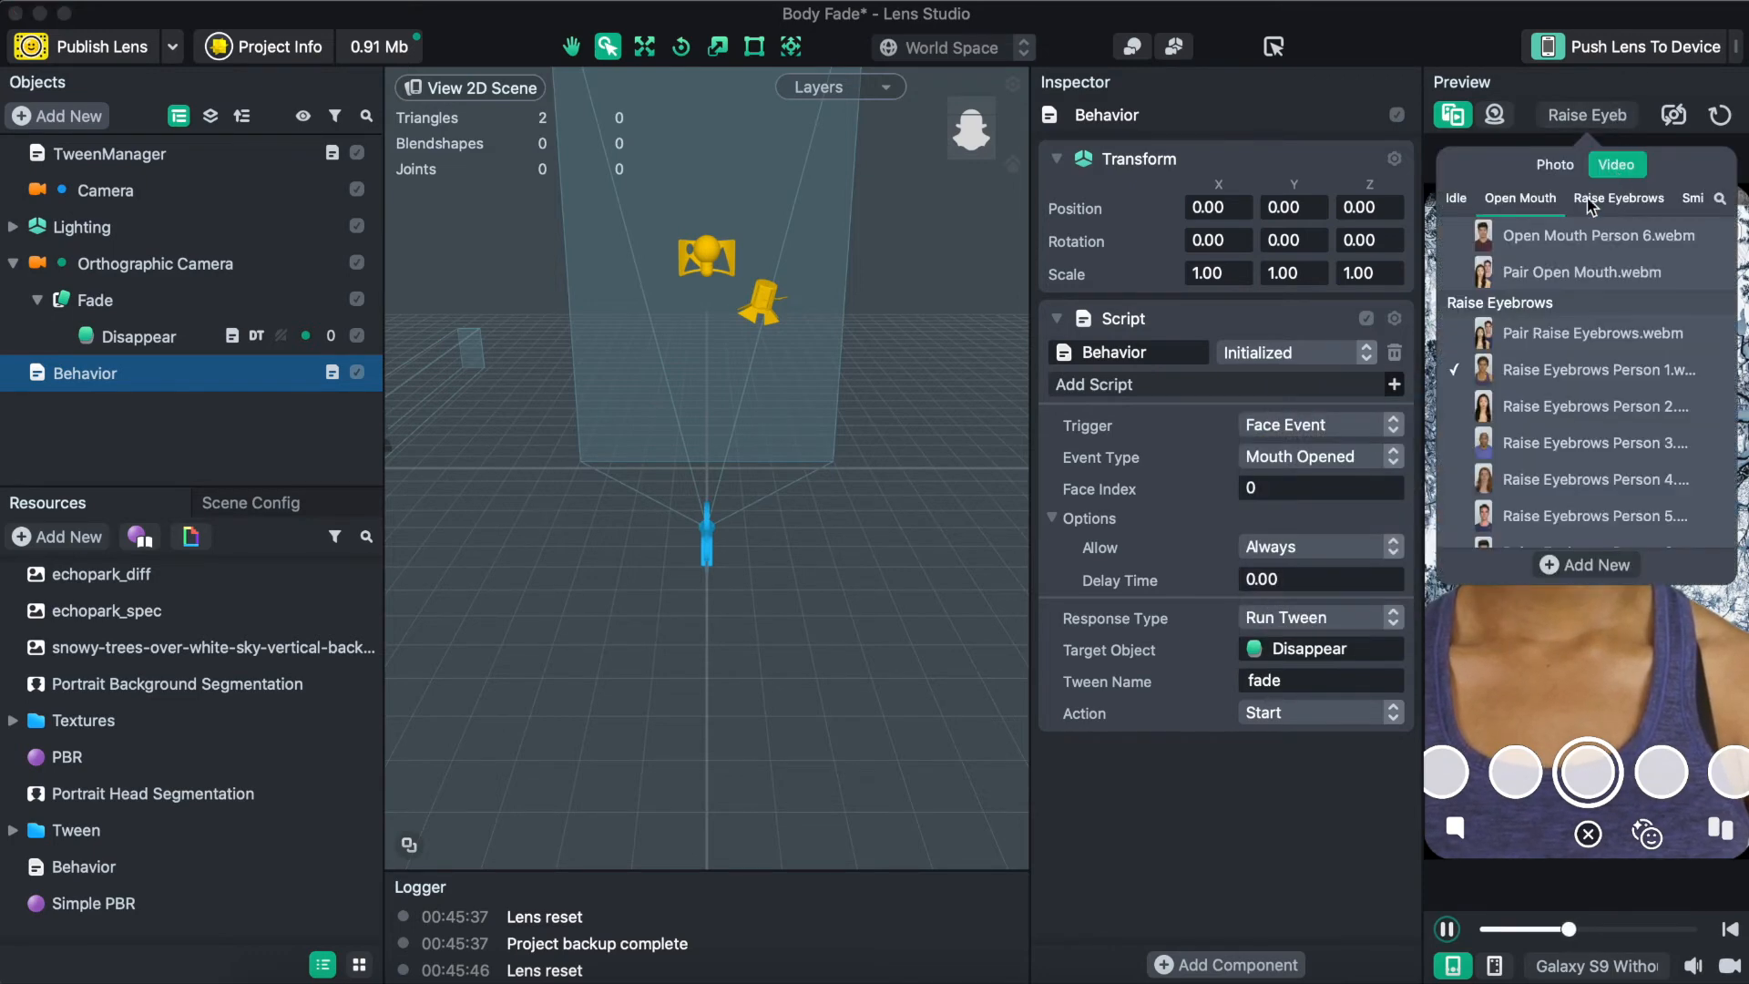
{"action": "scroll", "coordinate": [1561, 274], "scroll_direction": "up", "scroll_amount": 5}
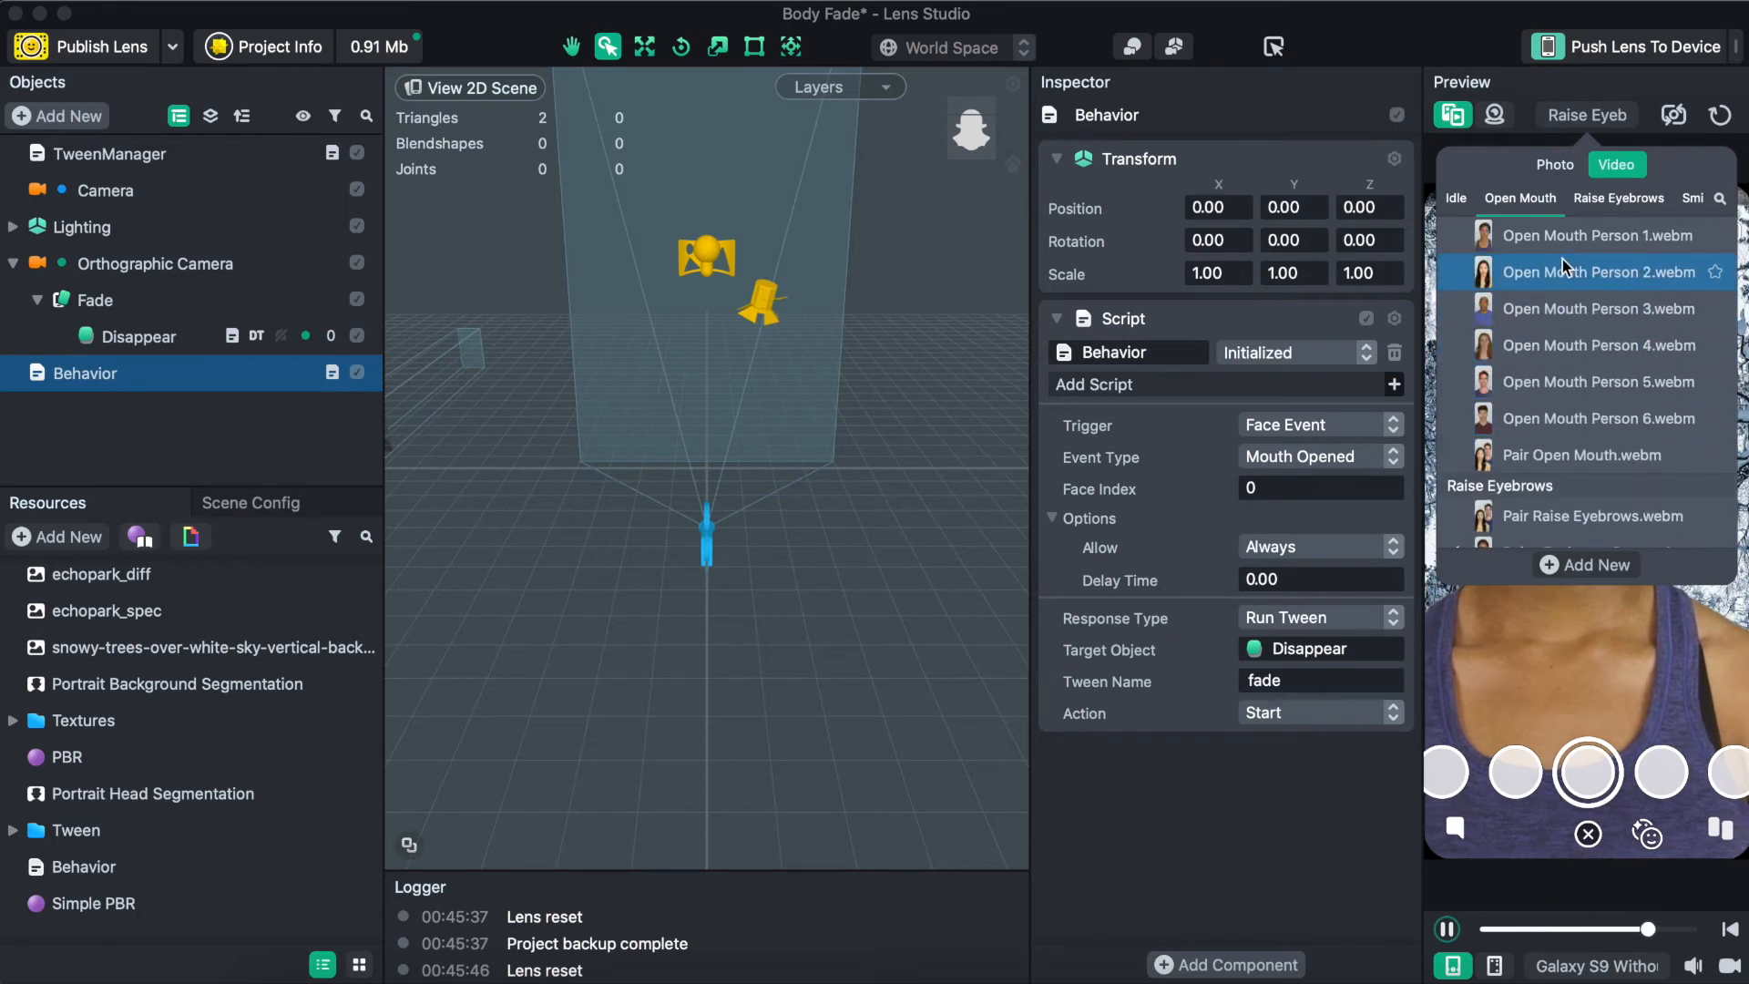
{"action": "scroll", "coordinate": [1561, 273], "scroll_direction": "up", "scroll_amount": 3}
{"action": "left_click", "coordinate": [1565, 406]}
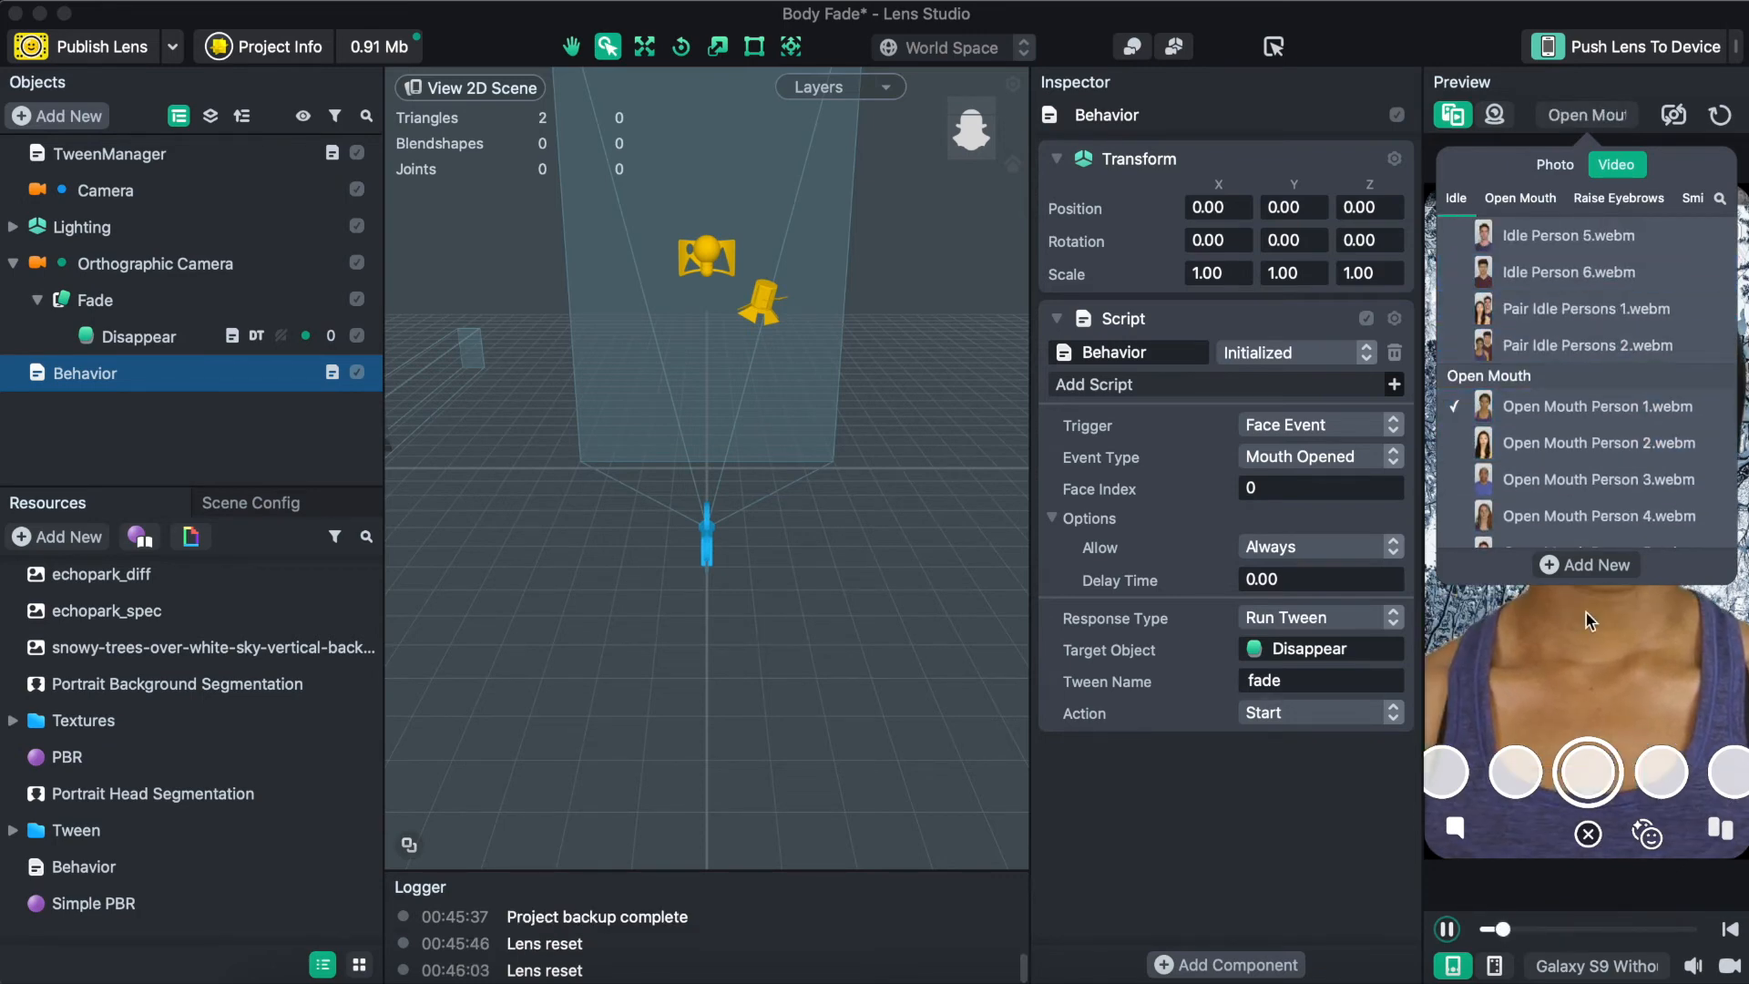
{"action": "left_click", "coordinate": [1588, 652]}
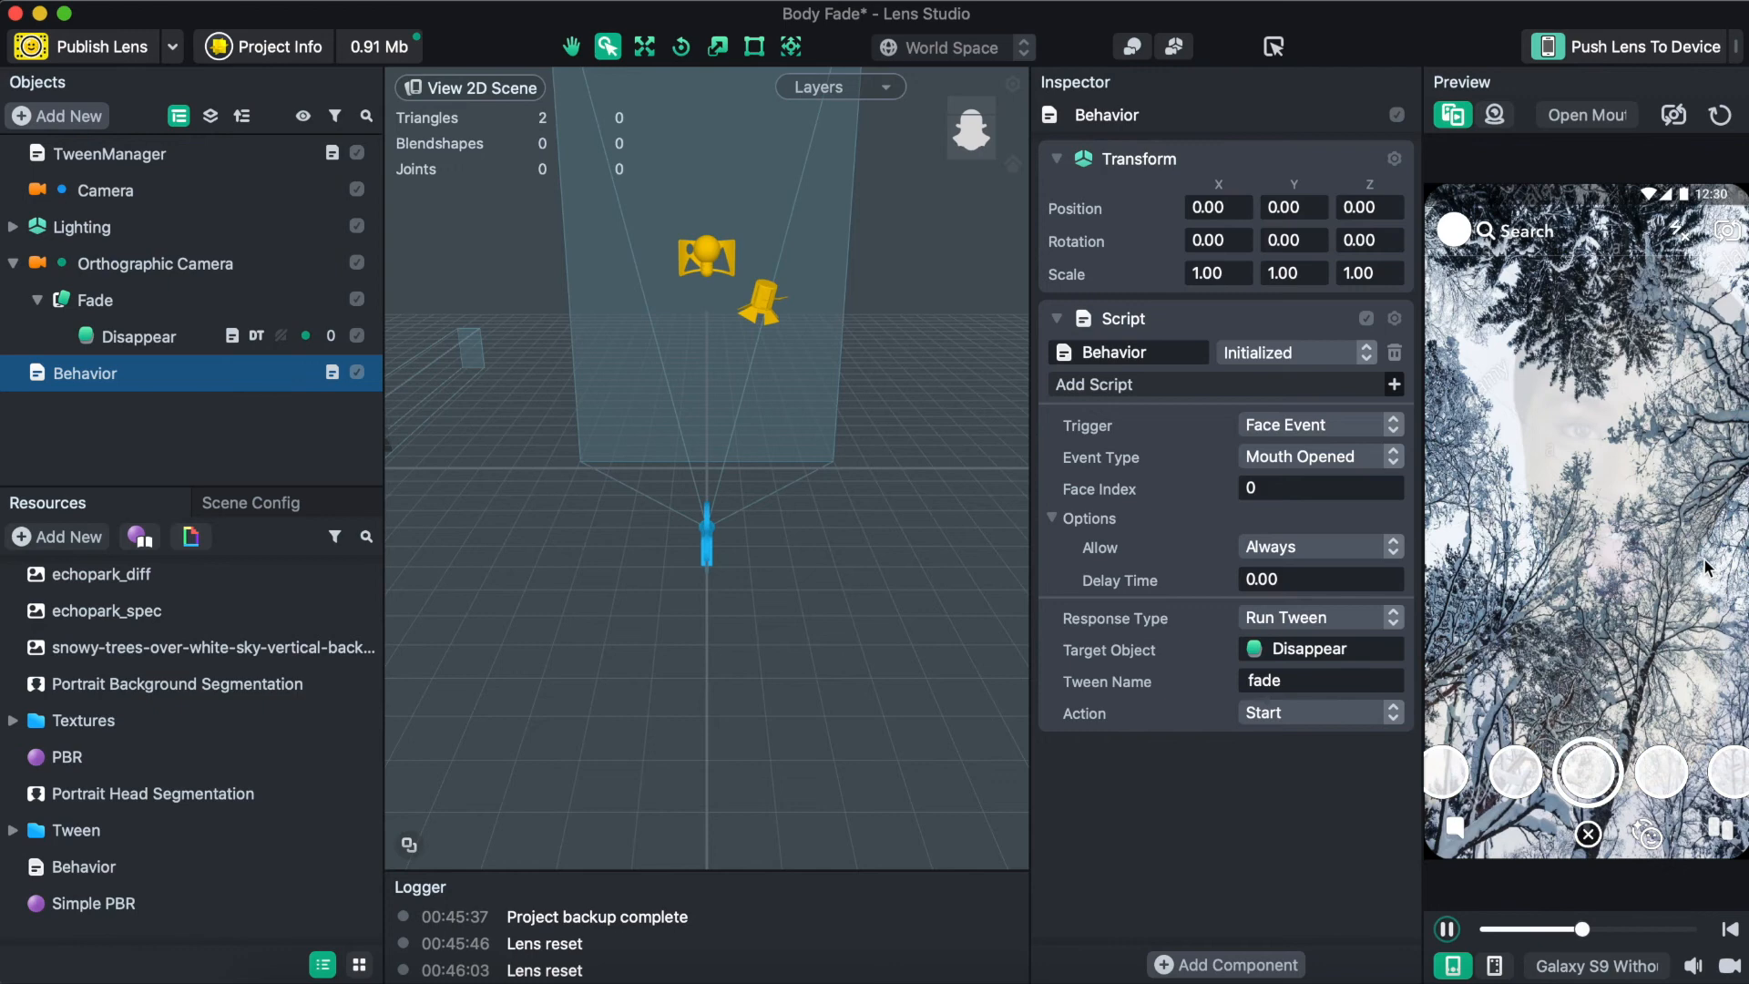
Set the Behavior script's face event type to Brows Raised while the open-mouth video plays
{"action": "left_click", "coordinate": [1308, 458]}
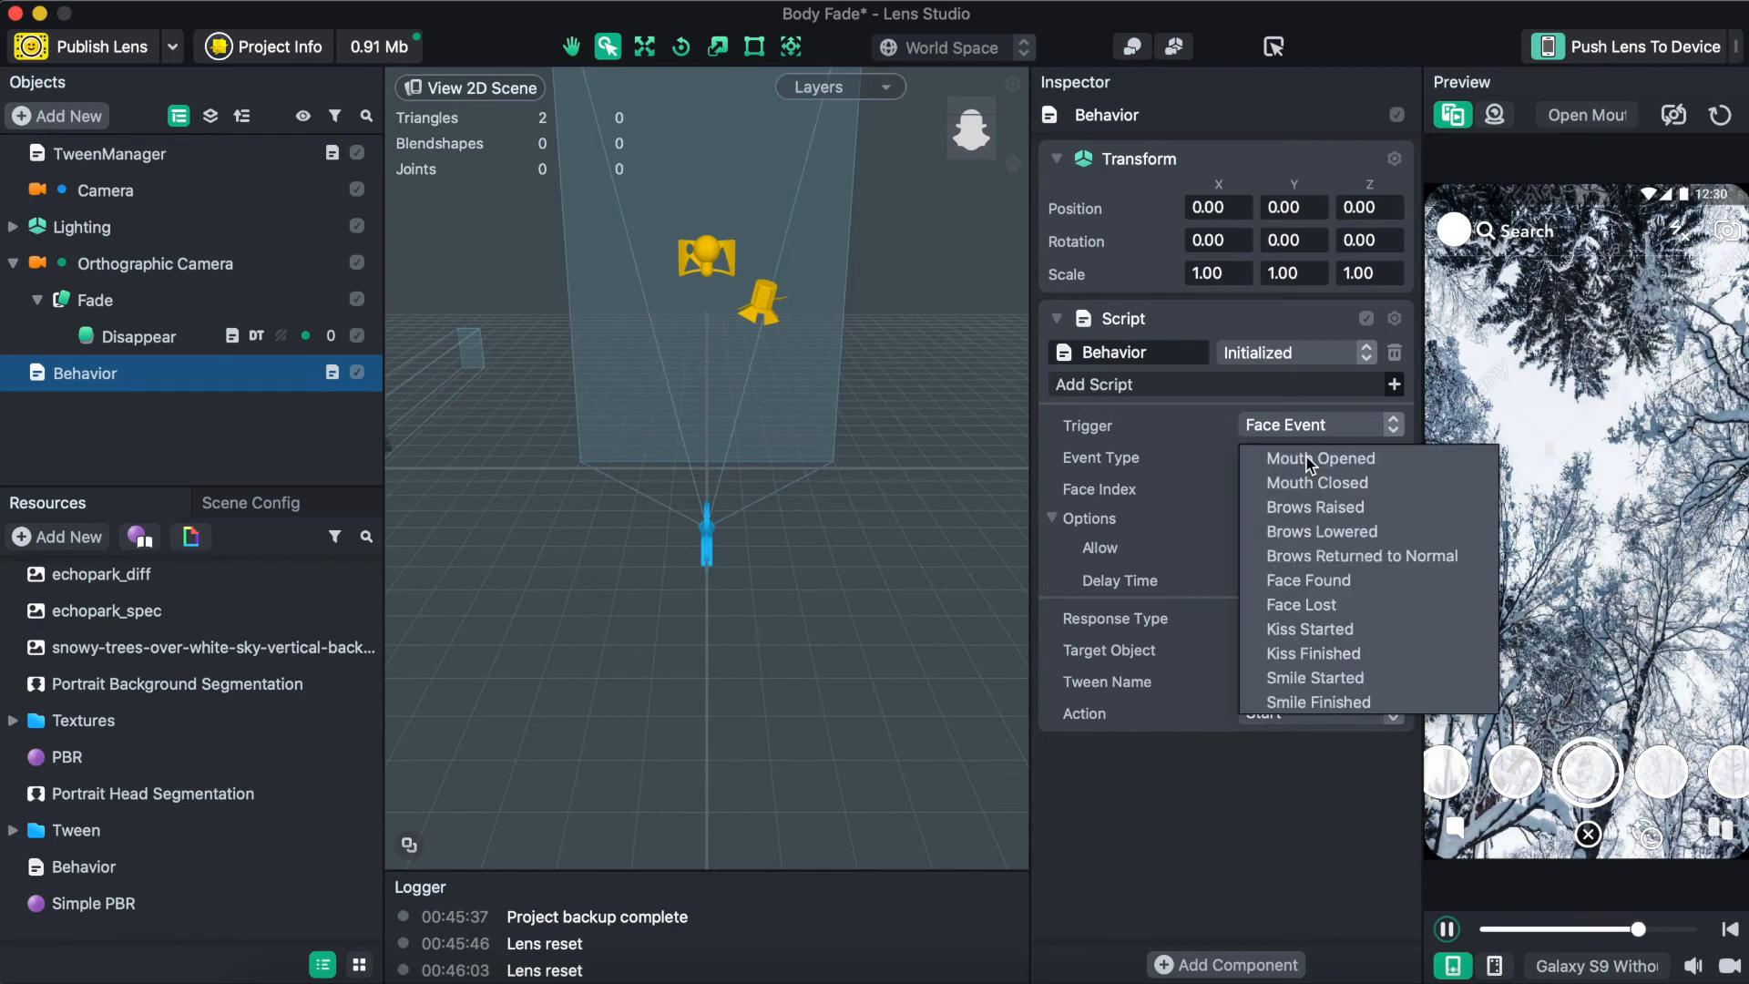
{"action": "left_click", "coordinate": [1297, 515]}
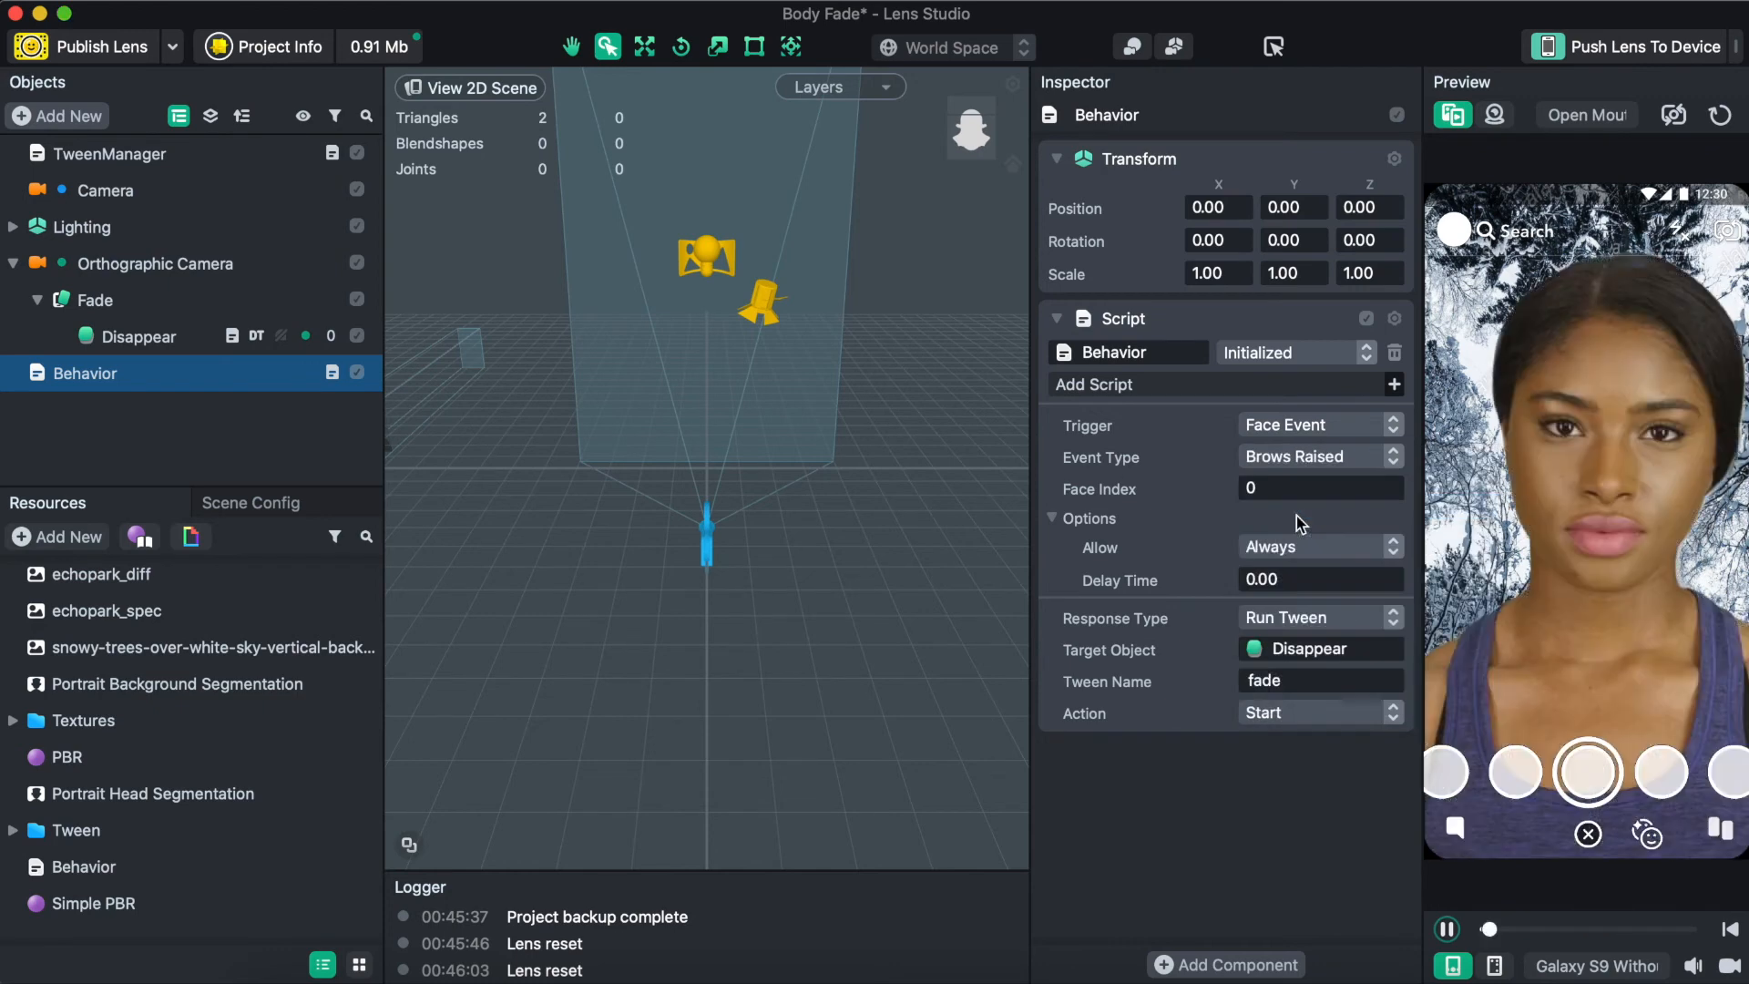
Switch the preview to a Raise Eyebrows video and reset the lens to test the Brows Raised trigger
{"action": "left_click", "coordinate": [1596, 114]}
{"action": "scroll", "coordinate": [1612, 481], "scroll_direction": "down", "scroll_amount": 4}
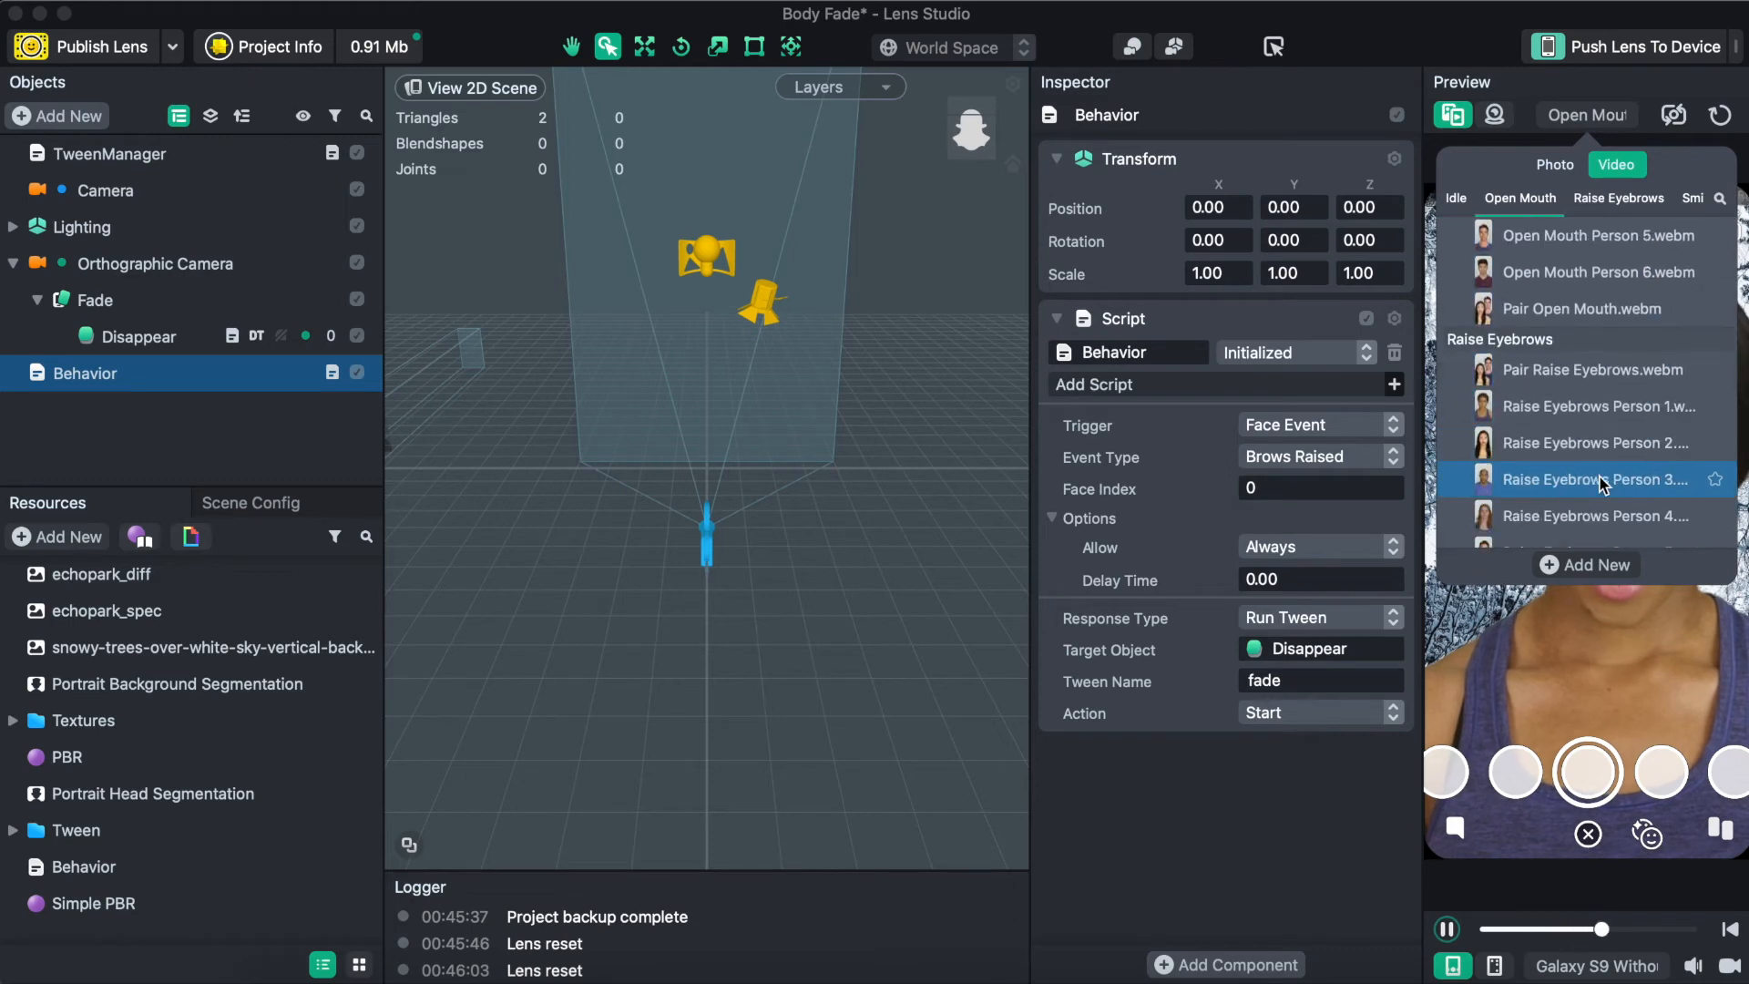
{"action": "left_click", "coordinate": [1568, 407]}
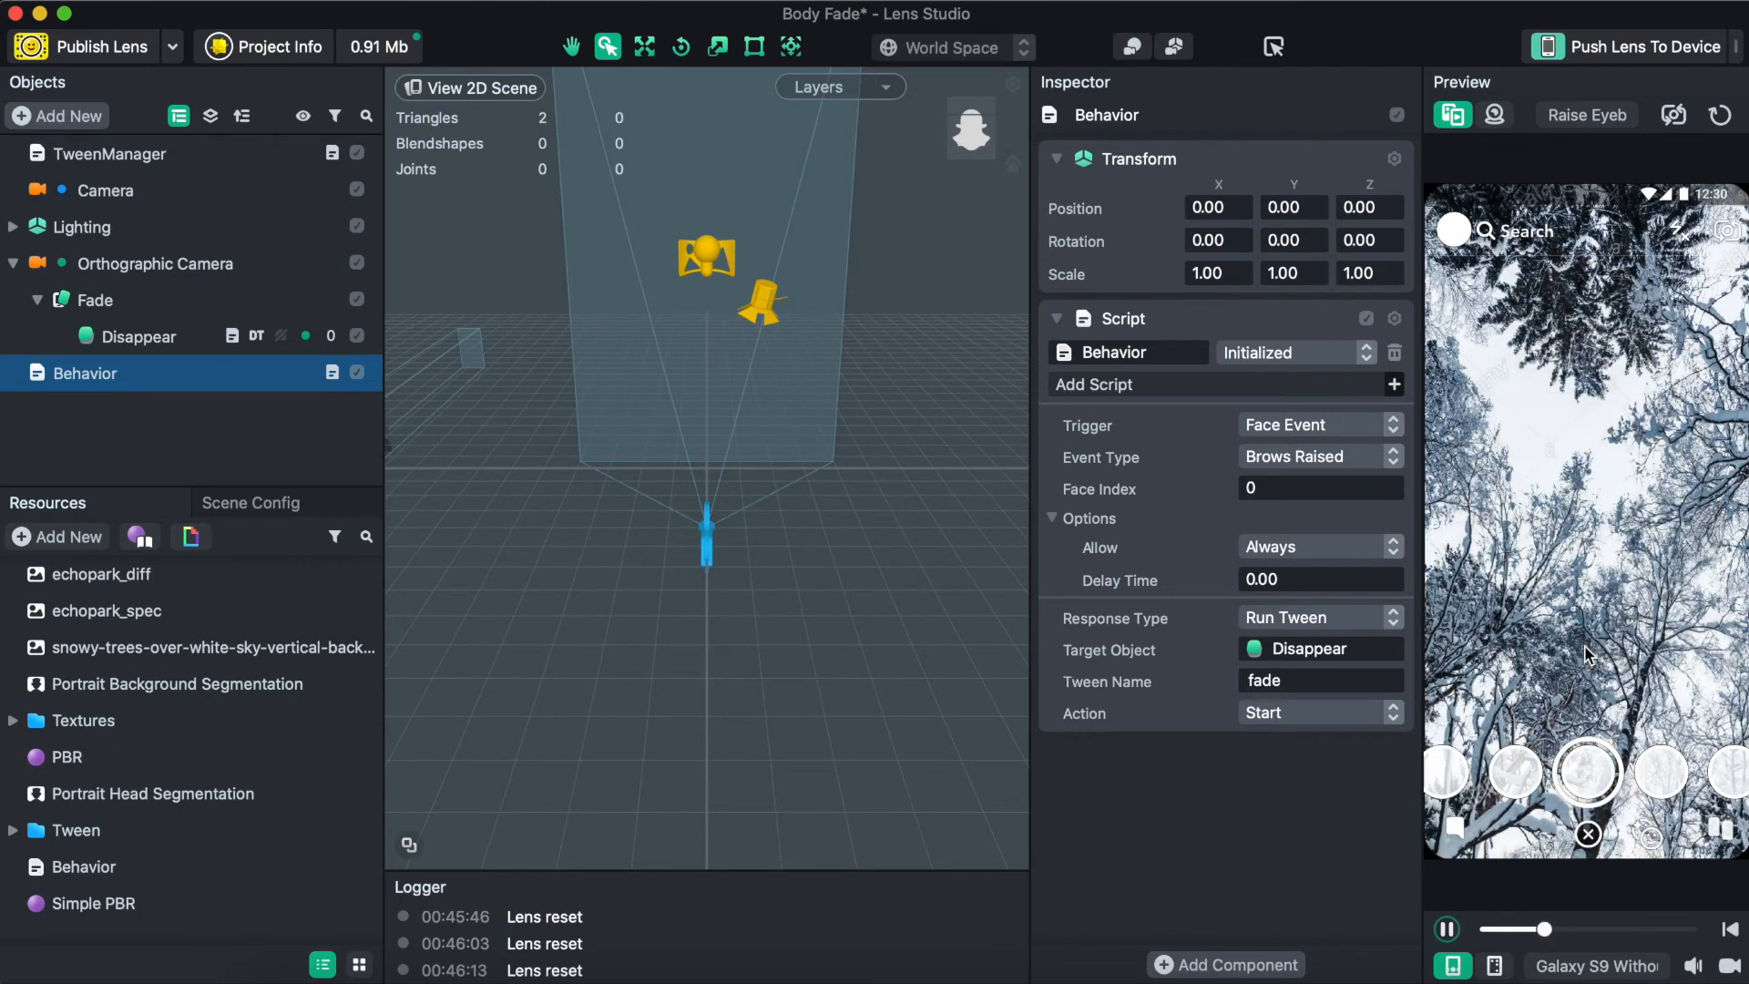
{"action": "left_click", "coordinate": [1720, 115]}
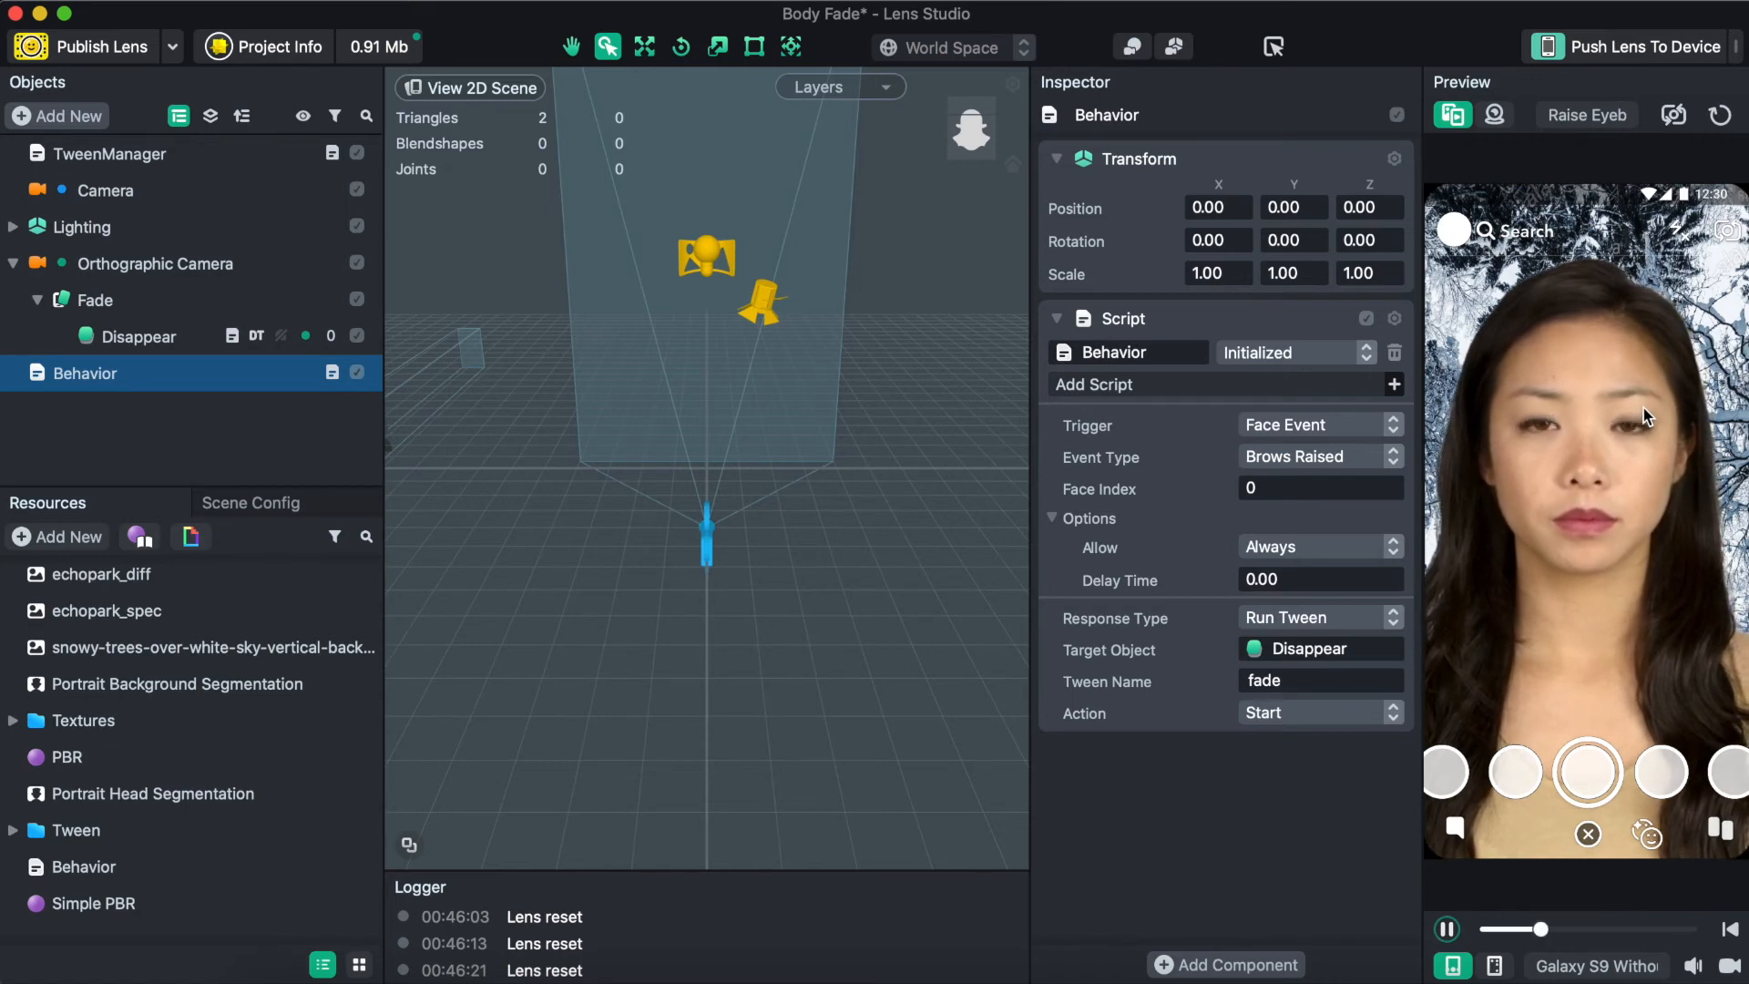
Change the Behavior script's trigger from a face event to Touch Event with the Tap event type
{"action": "left_click", "coordinate": [1363, 458]}
{"action": "left_click", "coordinate": [1173, 475]}
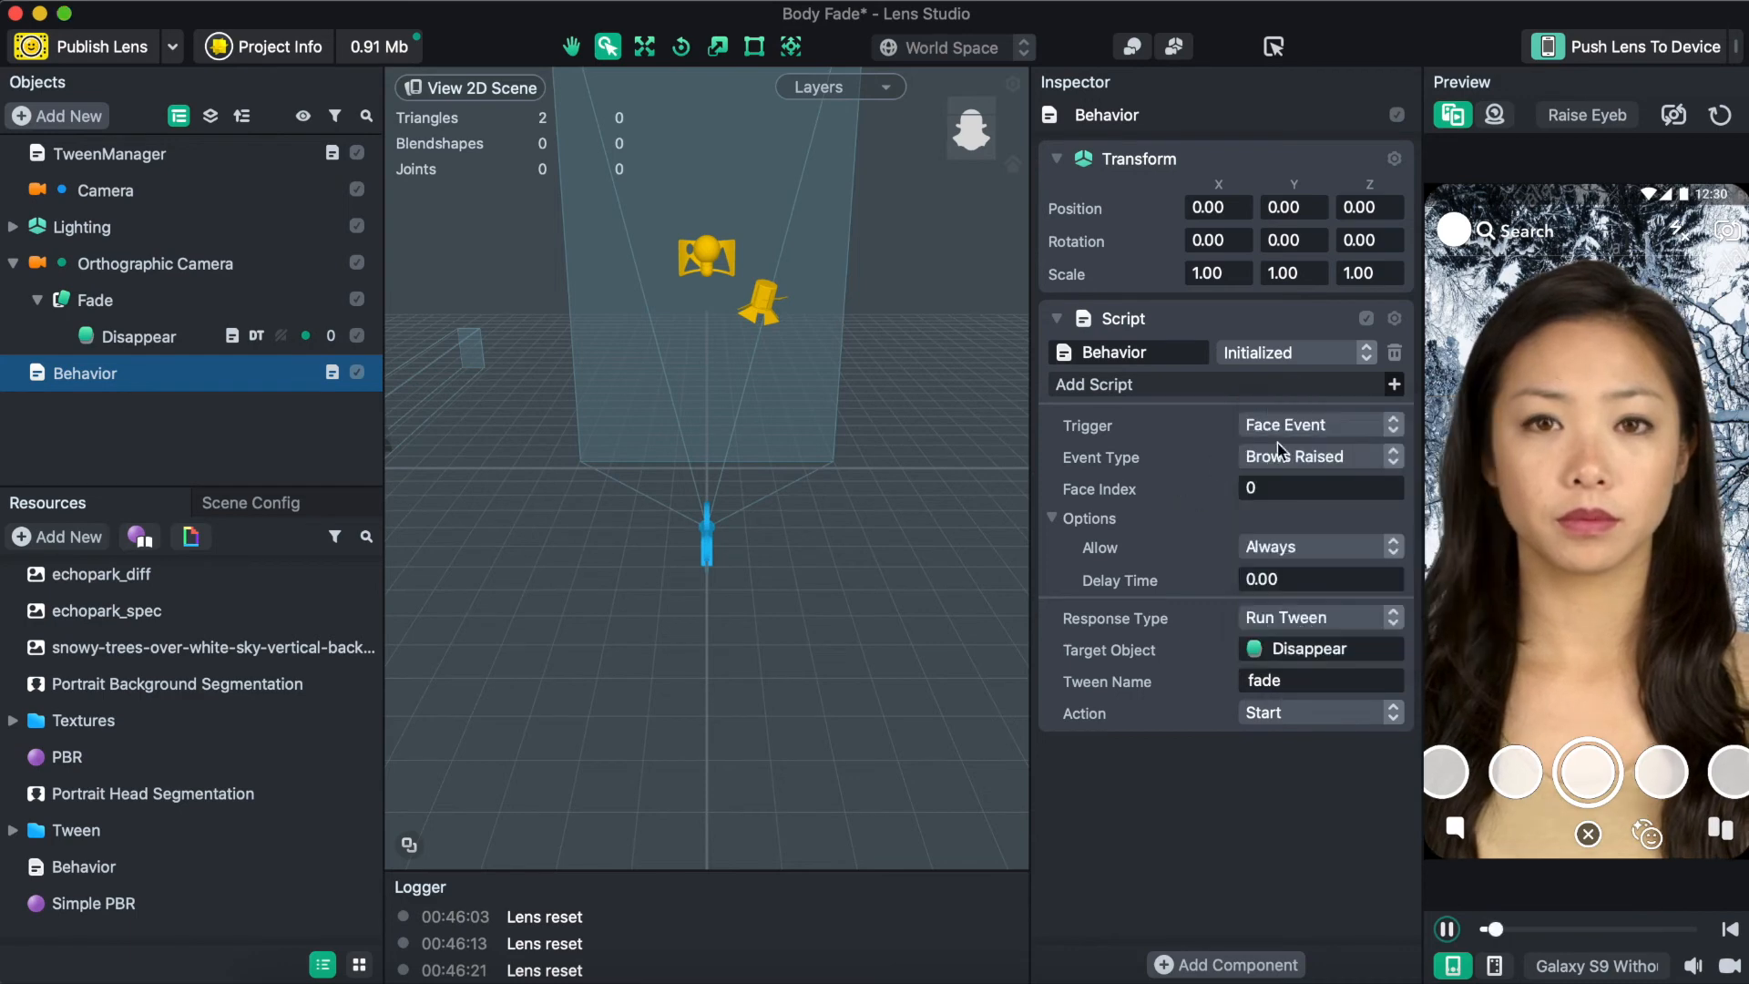
{"action": "left_click", "coordinate": [1287, 429]}
{"action": "left_click", "coordinate": [1325, 402]}
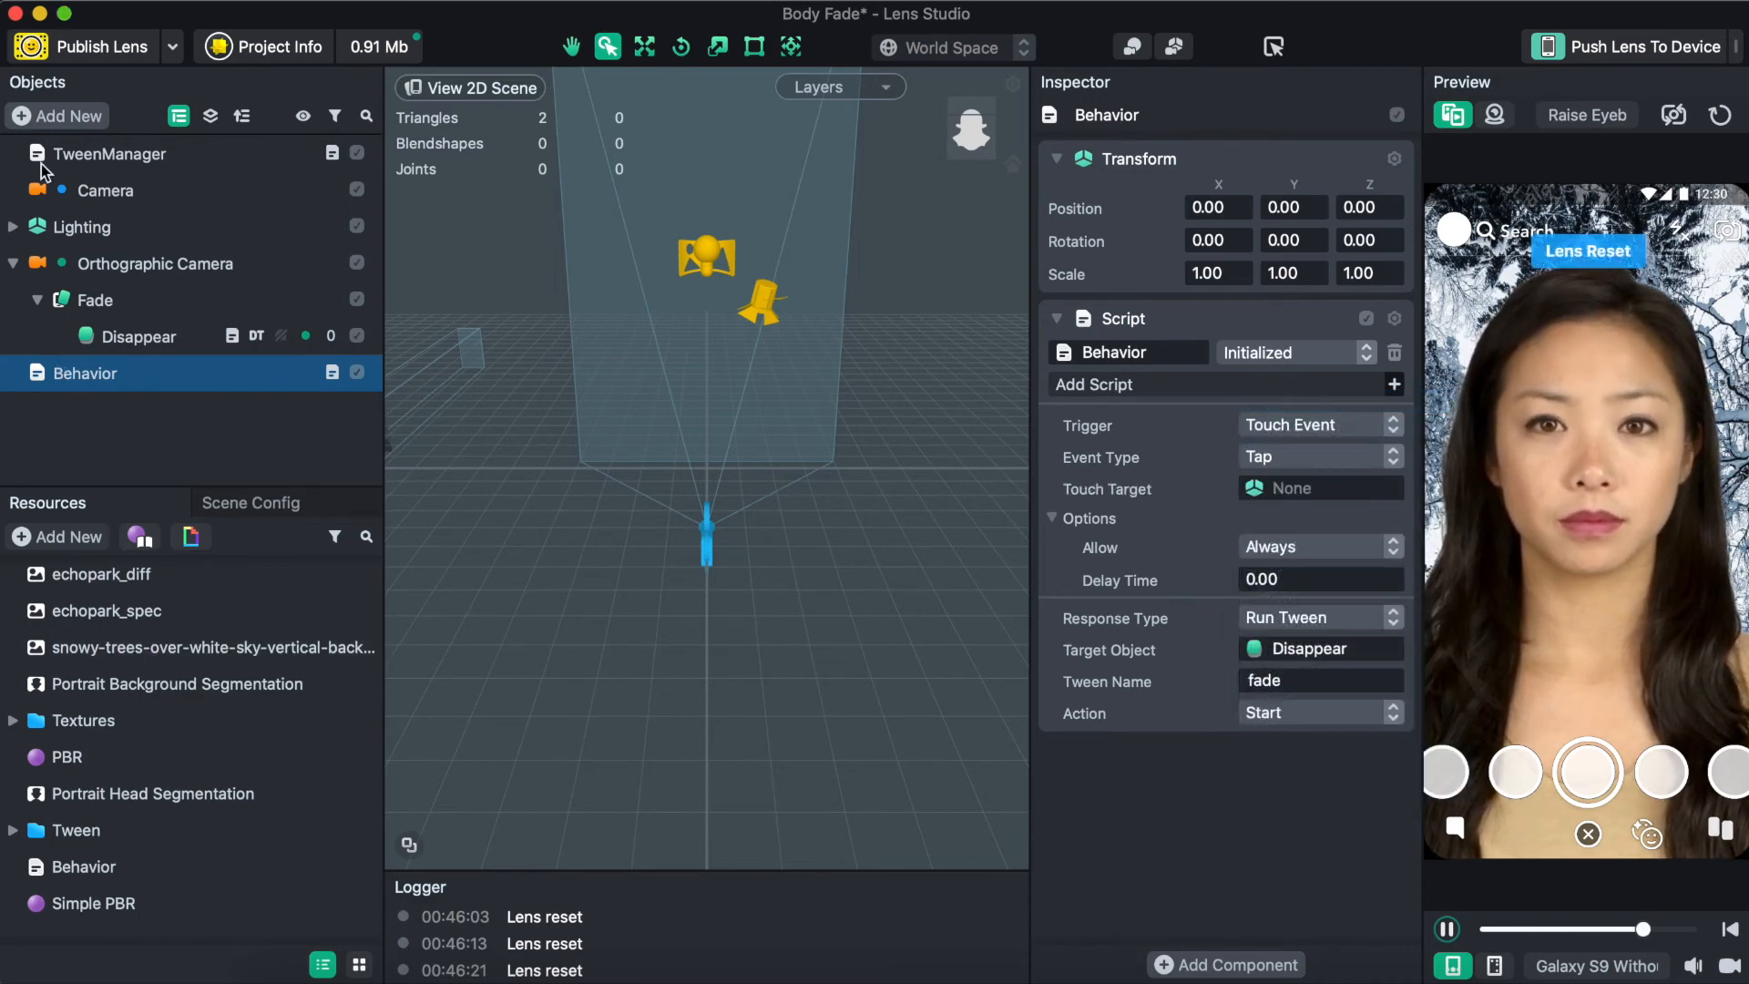
Add a Box mesh to the scene as a separate top-level object and rename it Tap
{"action": "left_click", "coordinate": [84, 434]}
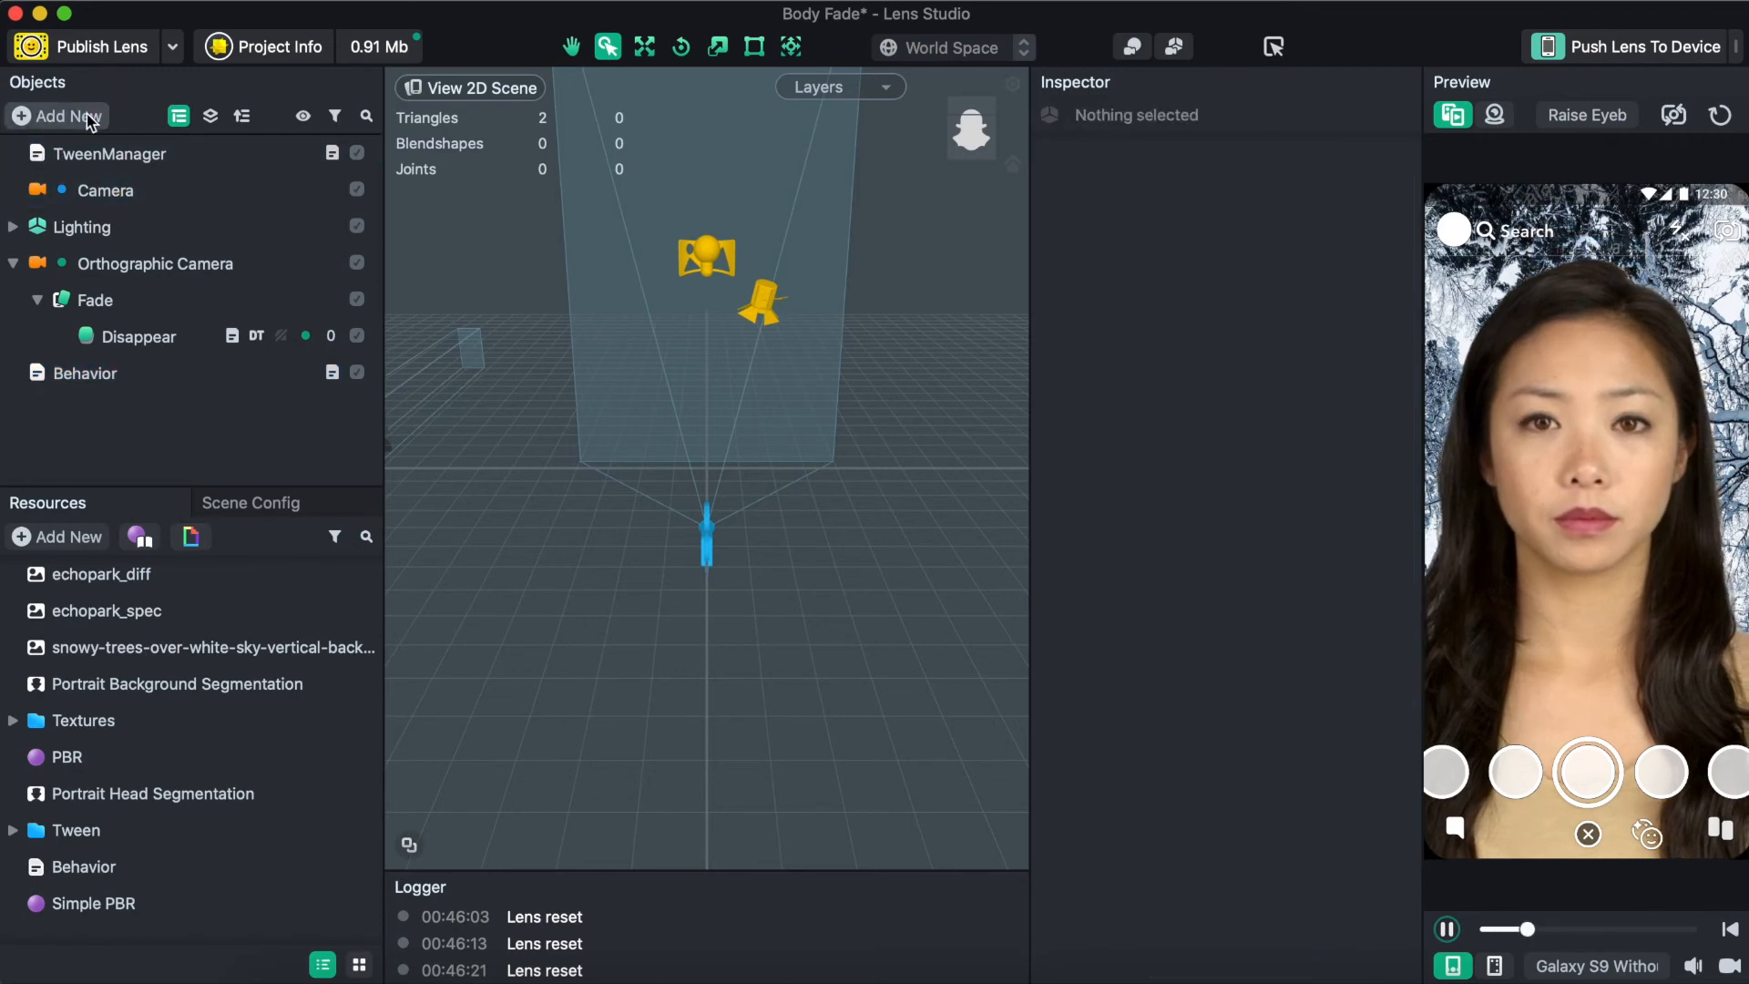
{"action": "left_click", "coordinate": [59, 116]}
{"action": "scroll", "coordinate": [111, 380], "scroll_direction": "down", "scroll_amount": 3}
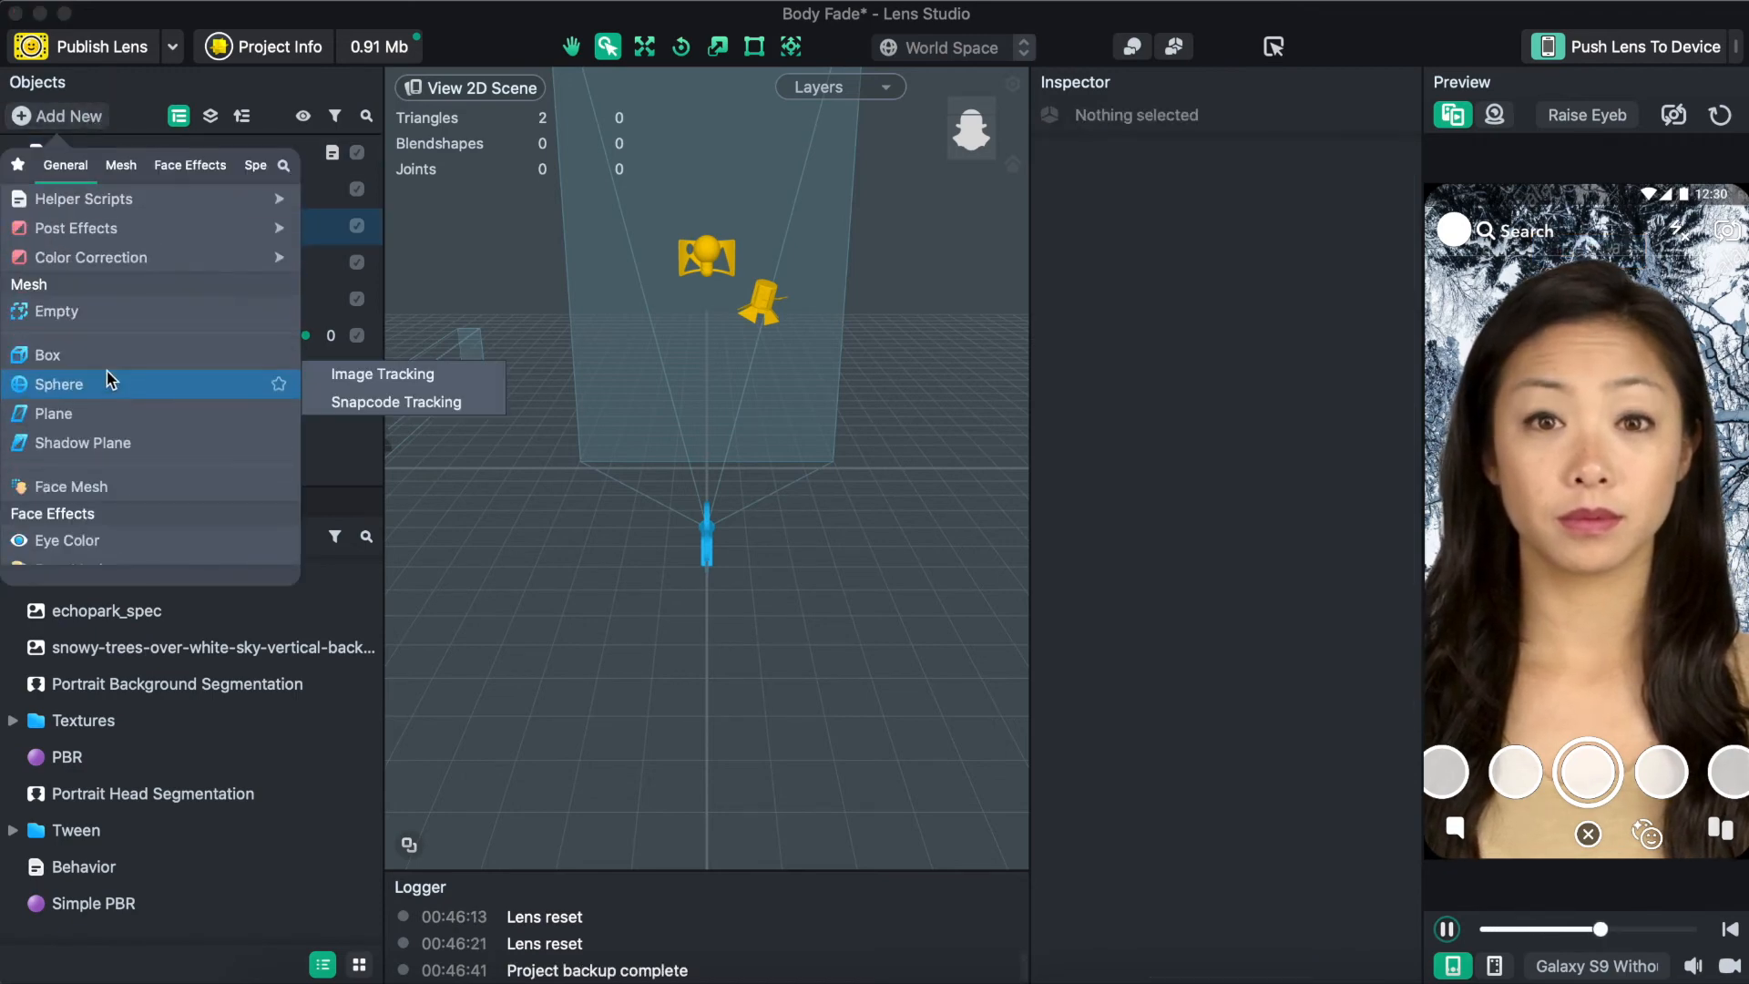
{"action": "left_click", "coordinate": [97, 358]}
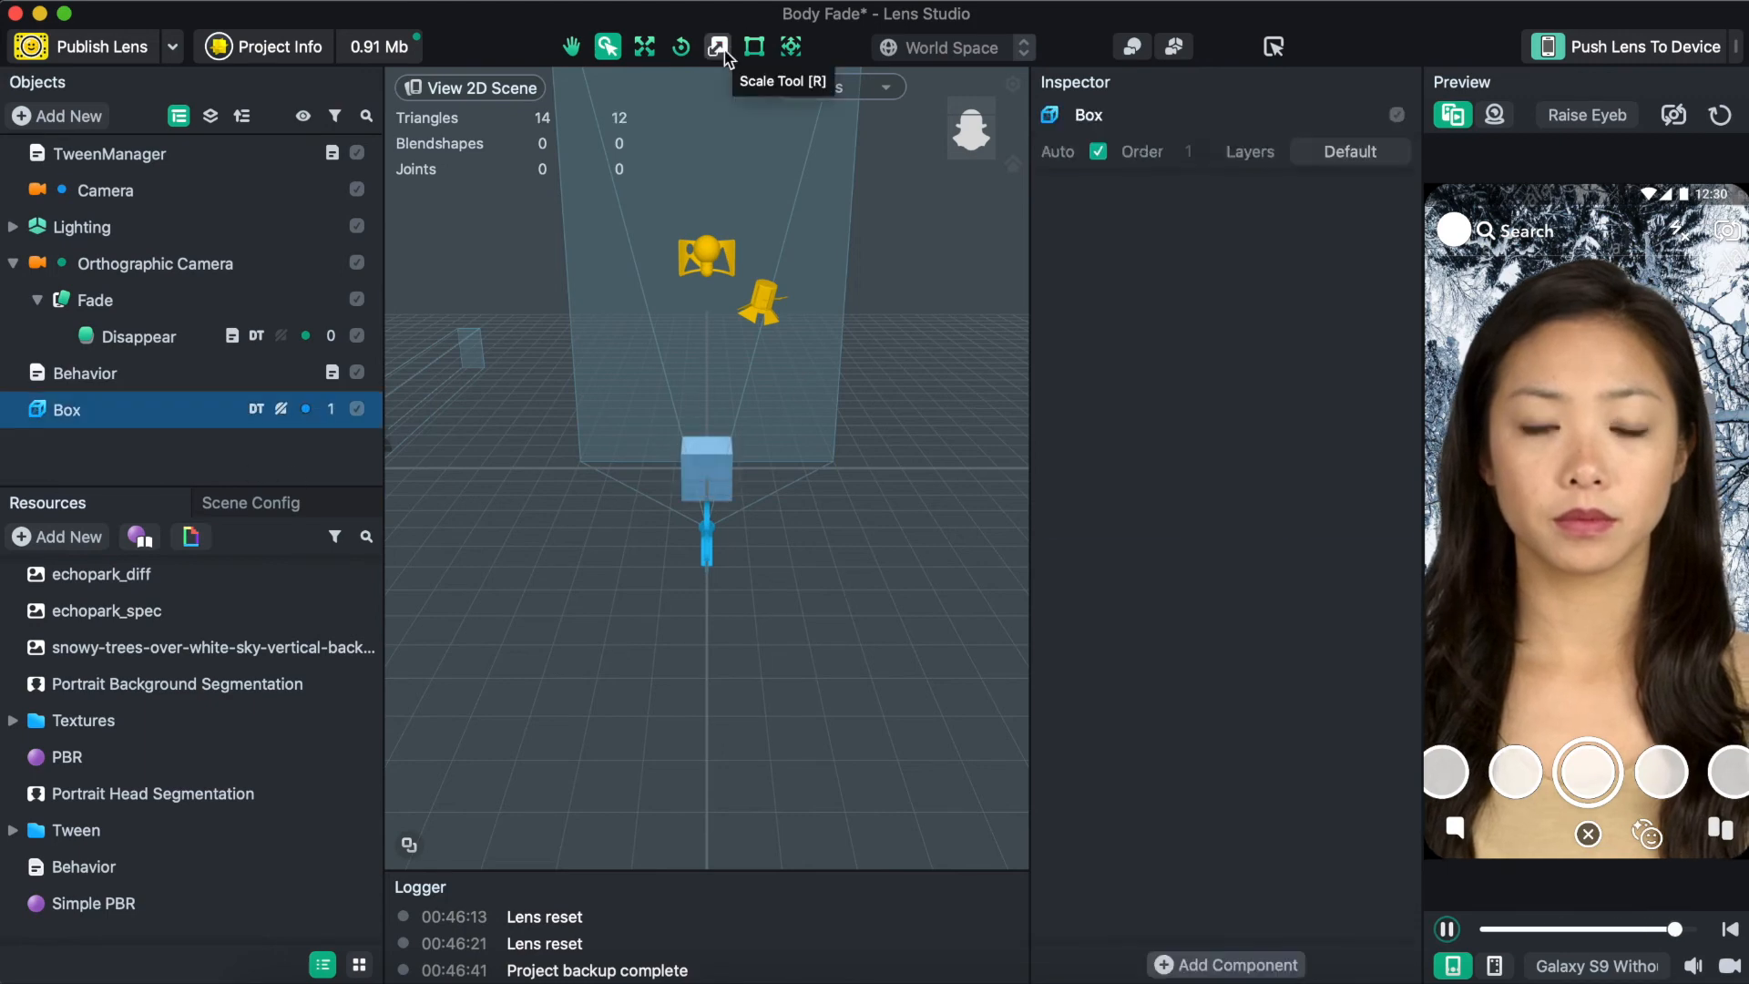
{"action": "right_click", "coordinate": [215, 418]}
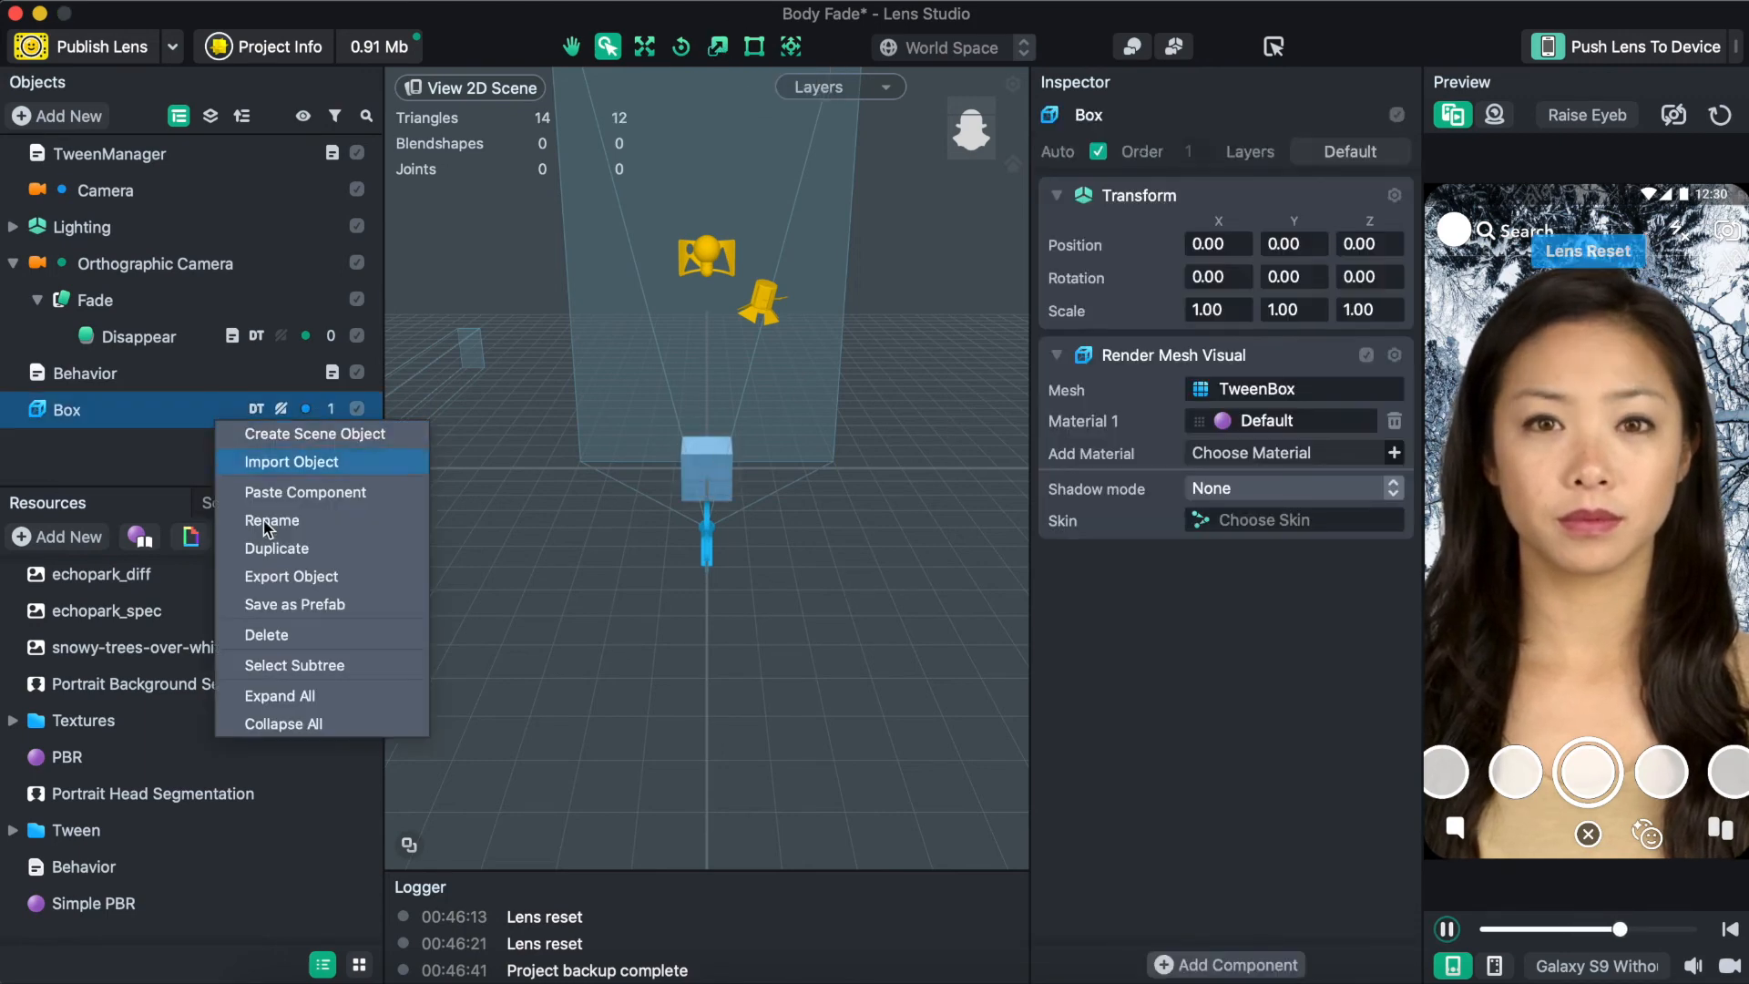
{"action": "left_click", "coordinate": [271, 526]}
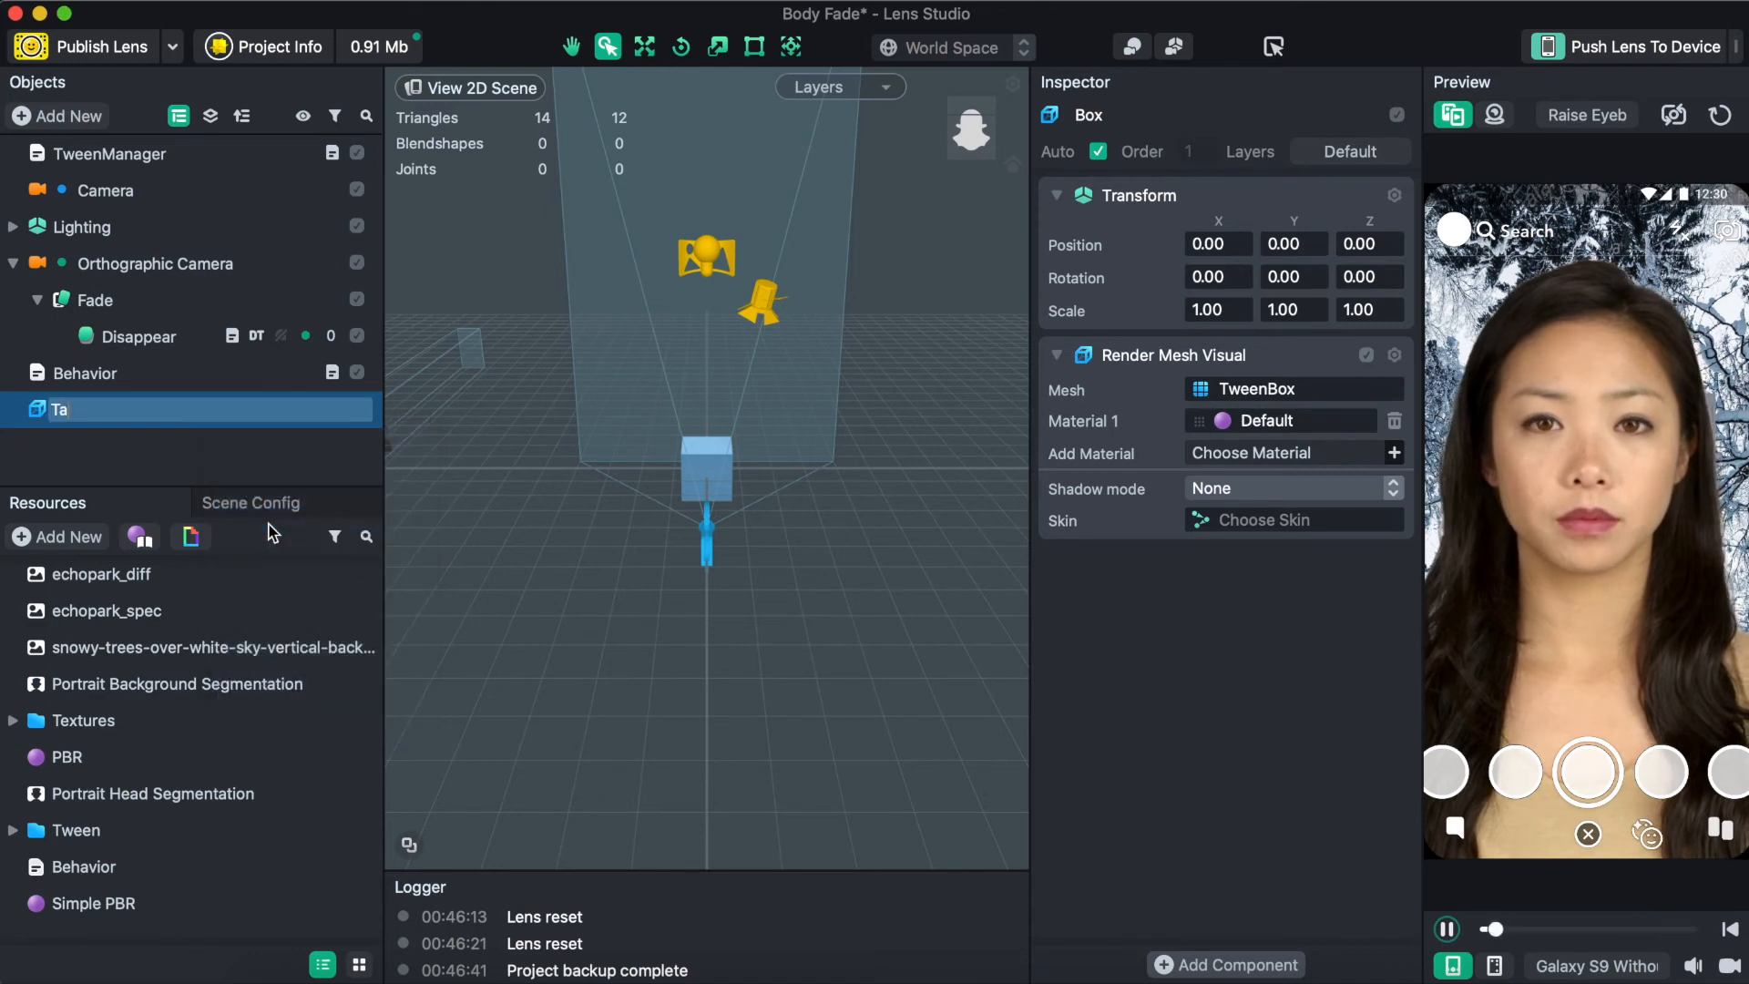
{"action": "left_click", "coordinate": [264, 444]}
Move the Tap box forward to about 17.39 on Z and flatten it to a Y scale of about -0.16
{"action": "left_click", "coordinate": [206, 418]}
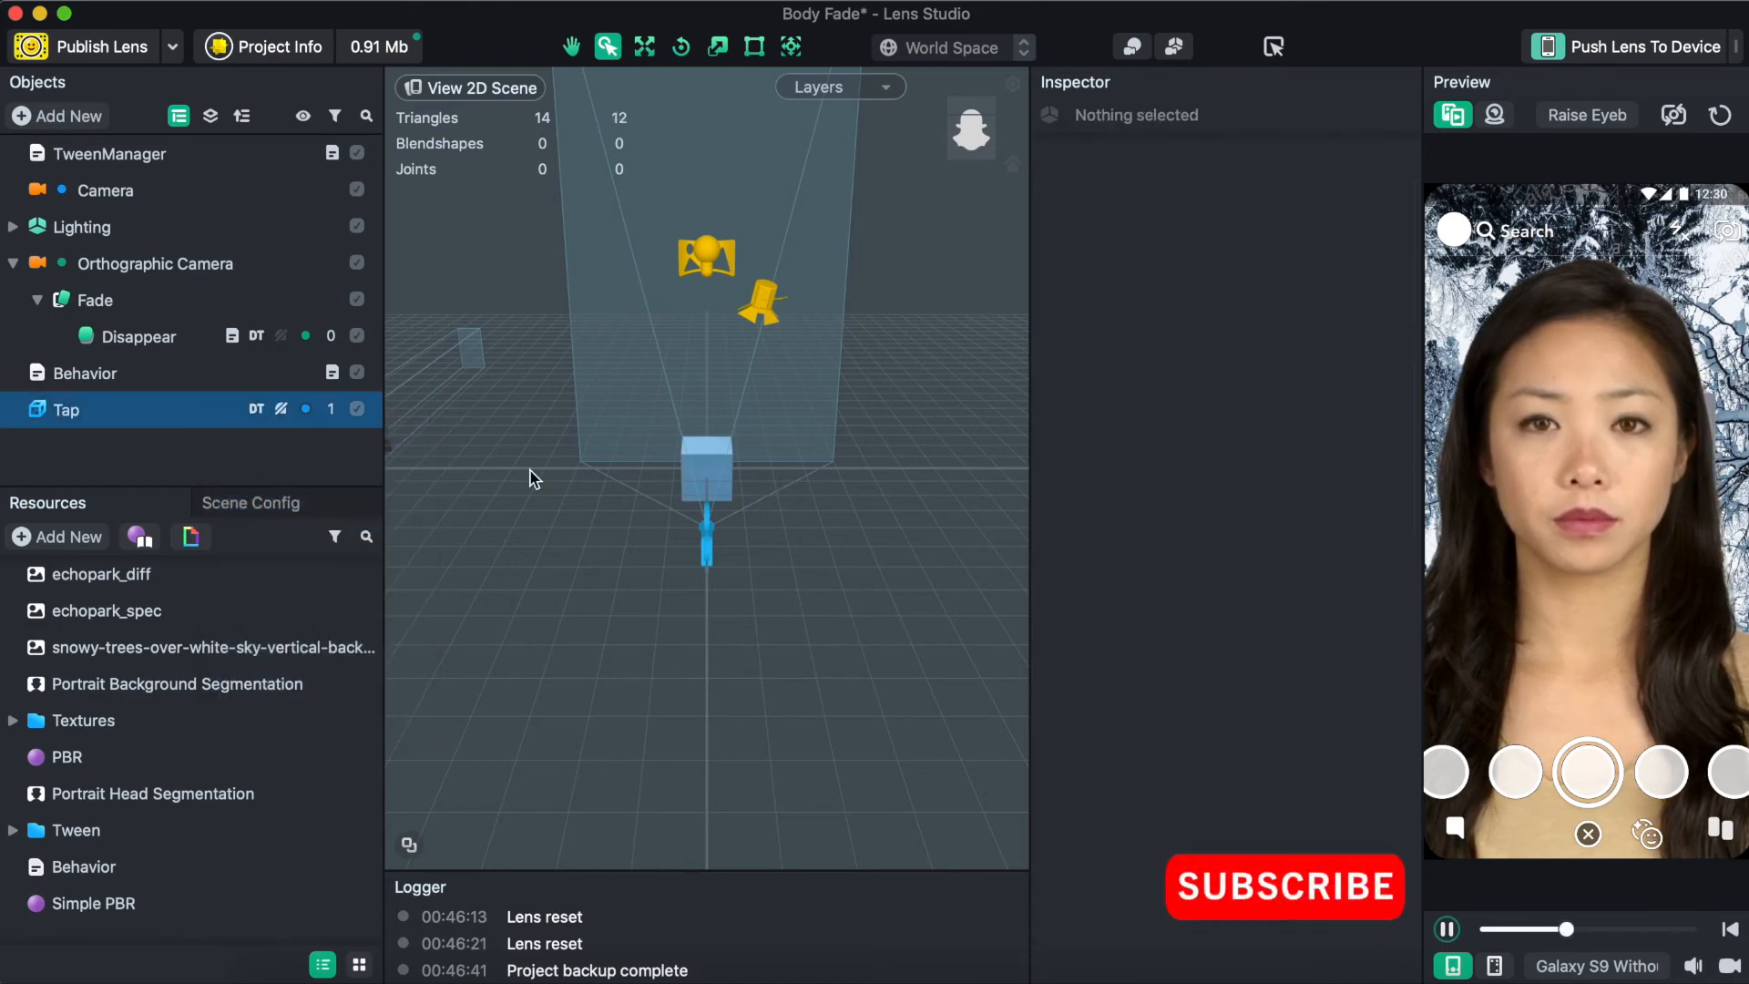
{"action": "left_click", "coordinate": [644, 46]}
{"action": "left_click_drag", "start_coordinate": [707, 510], "coordinate": [756, 532]}
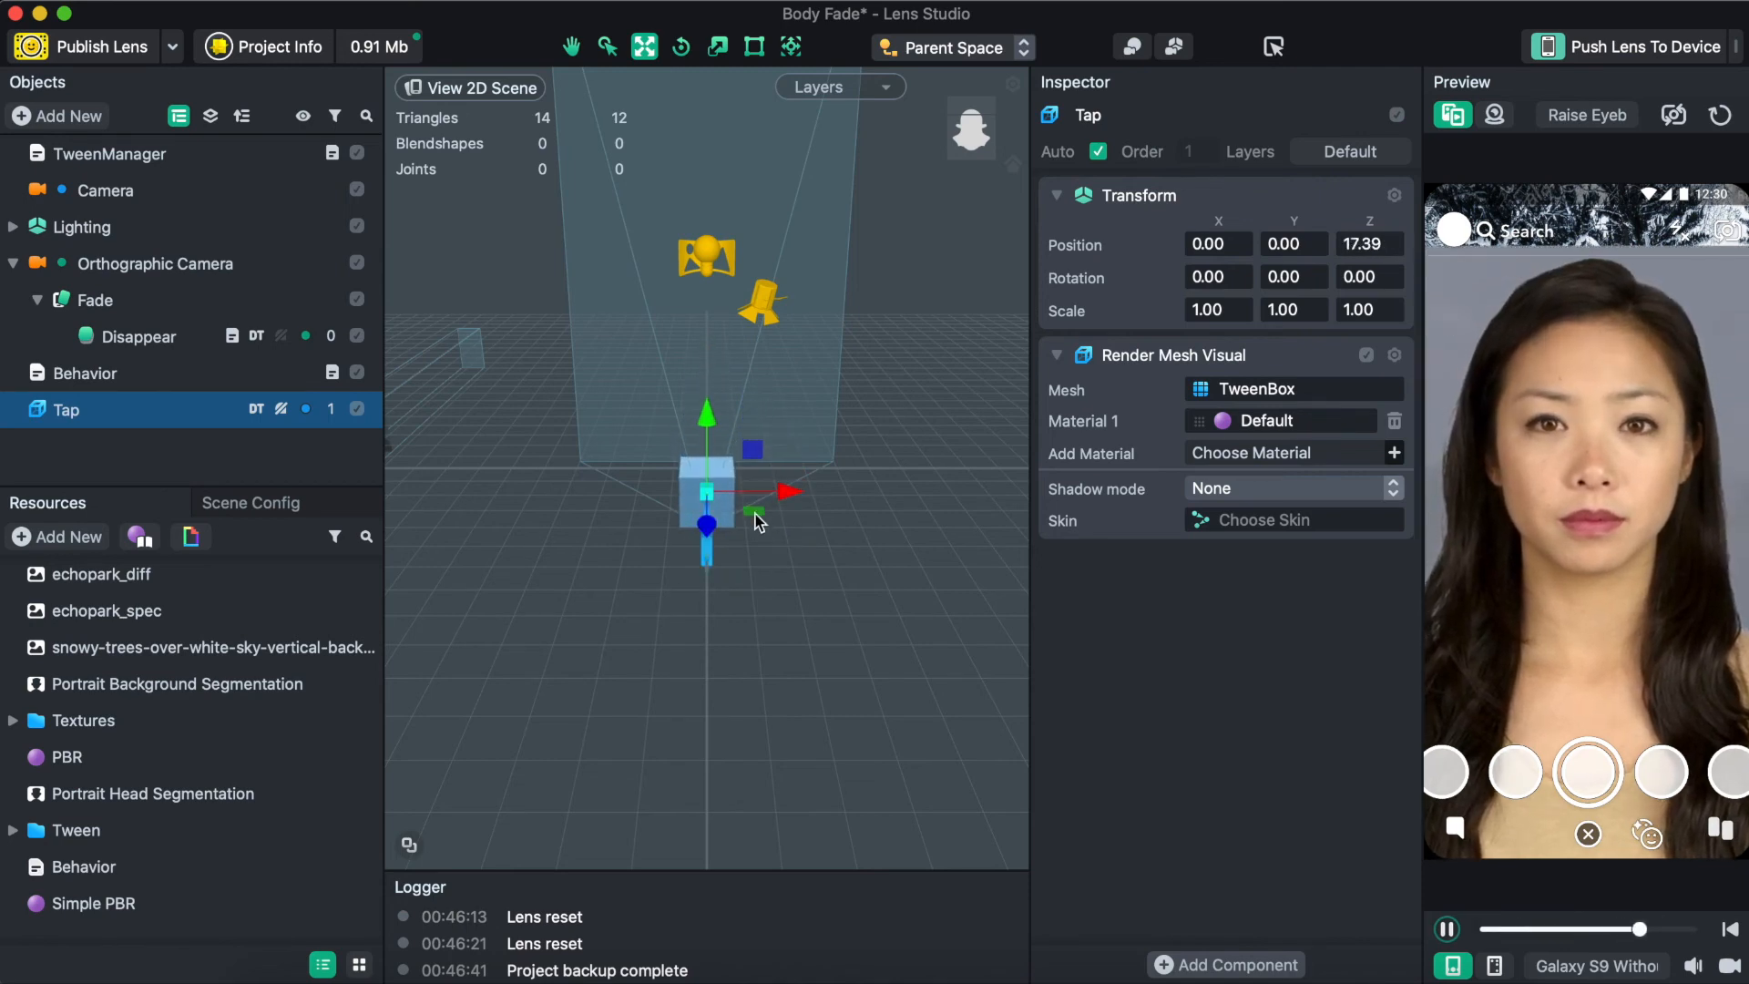
{"action": "left_click", "coordinate": [720, 48]}
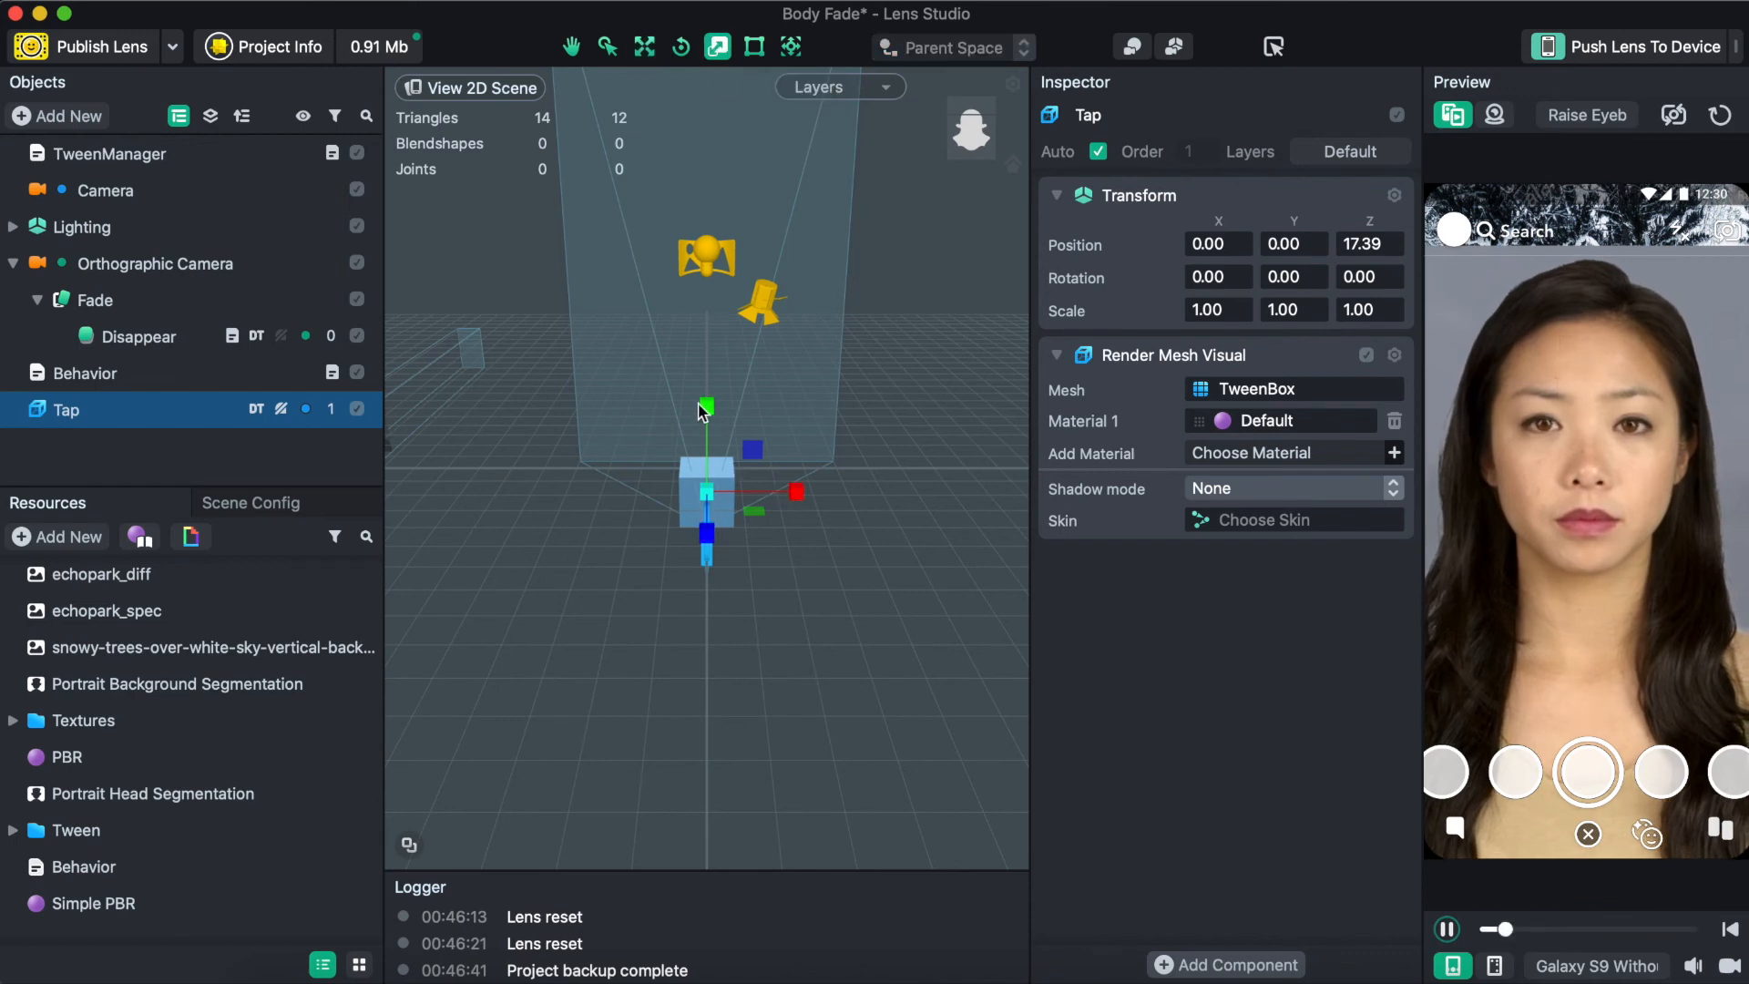
{"action": "left_click_drag", "start_coordinate": [713, 499], "coordinate": [716, 505]}
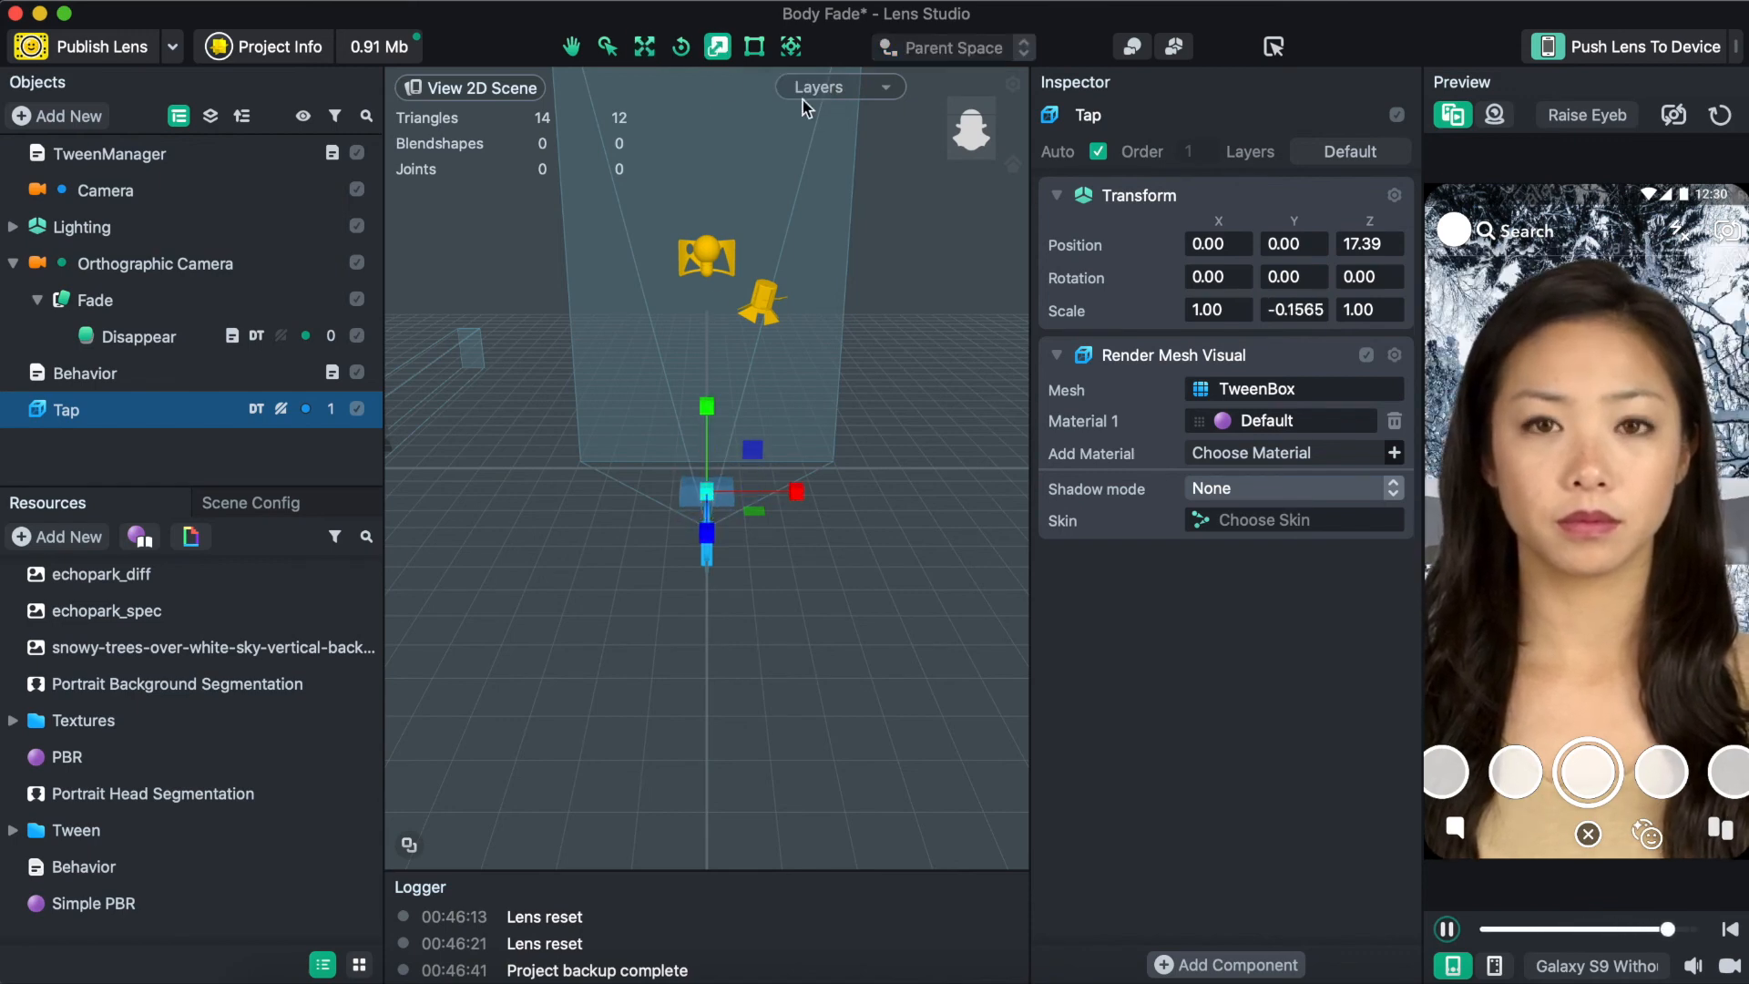
Raise the Tap box to about 16.19 on Y and rotate it about -85.6 degrees around X
{"action": "left_click", "coordinate": [652, 44]}
{"action": "left_click_drag", "start_coordinate": [709, 424], "coordinate": [710, 366]}
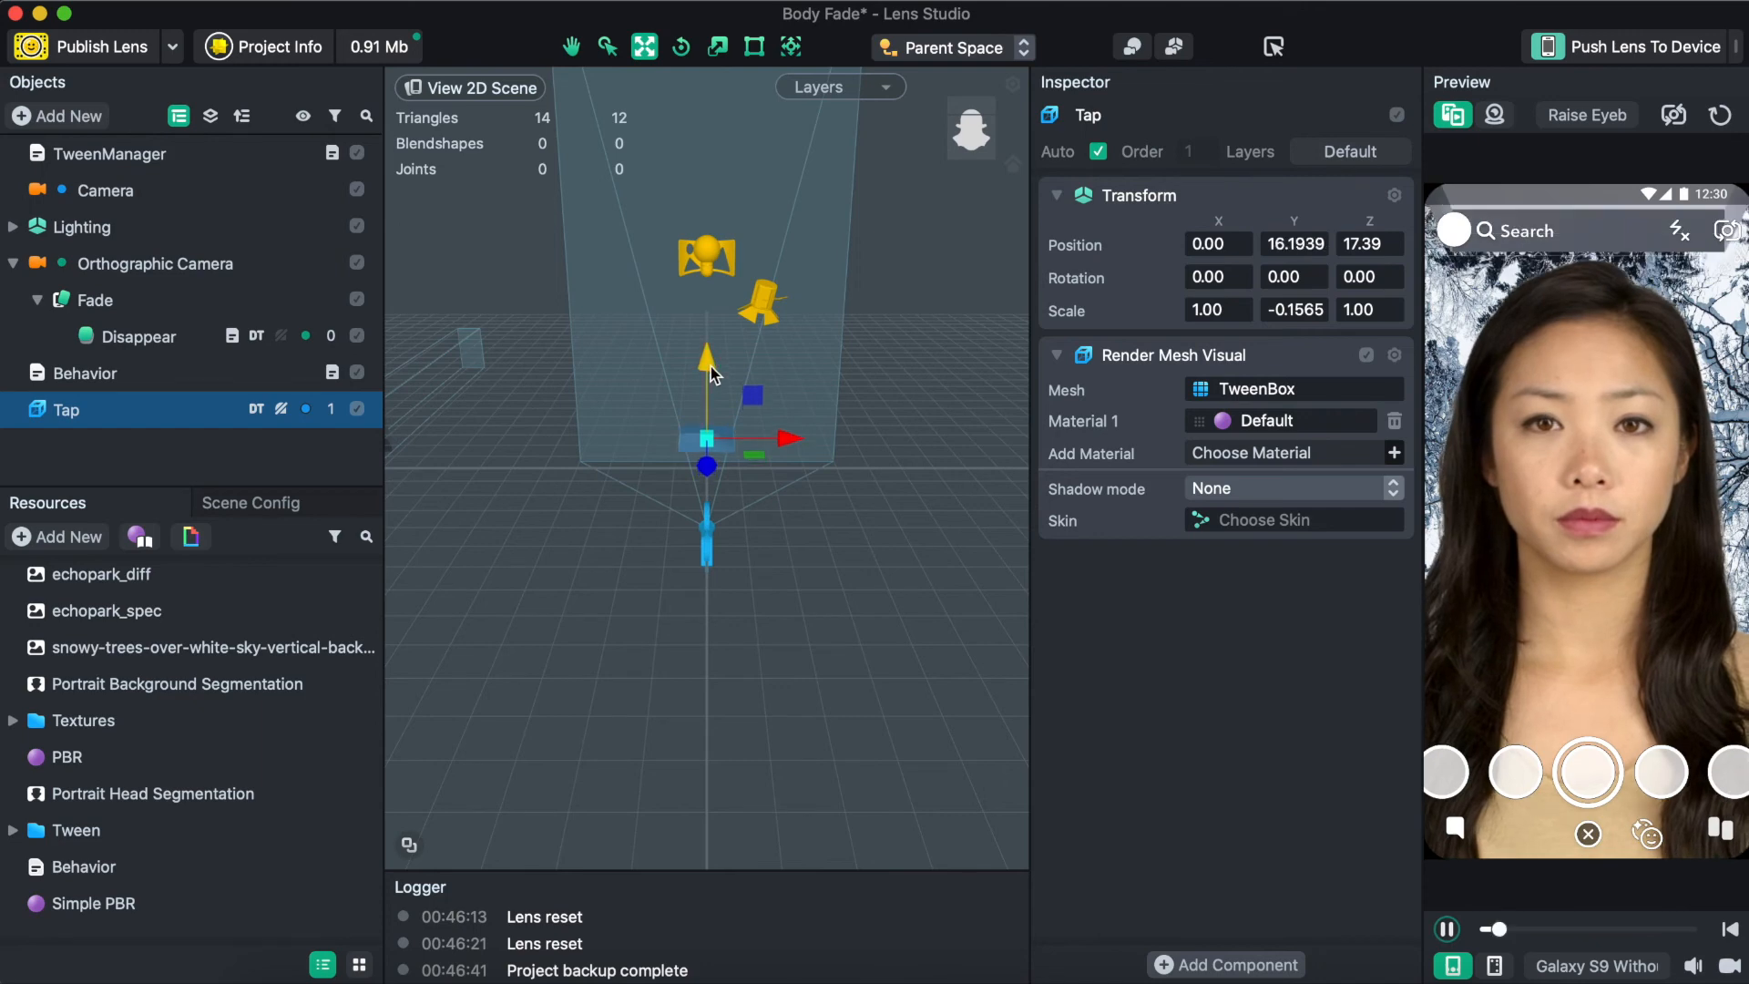
{"action": "left_click", "coordinate": [681, 46]}
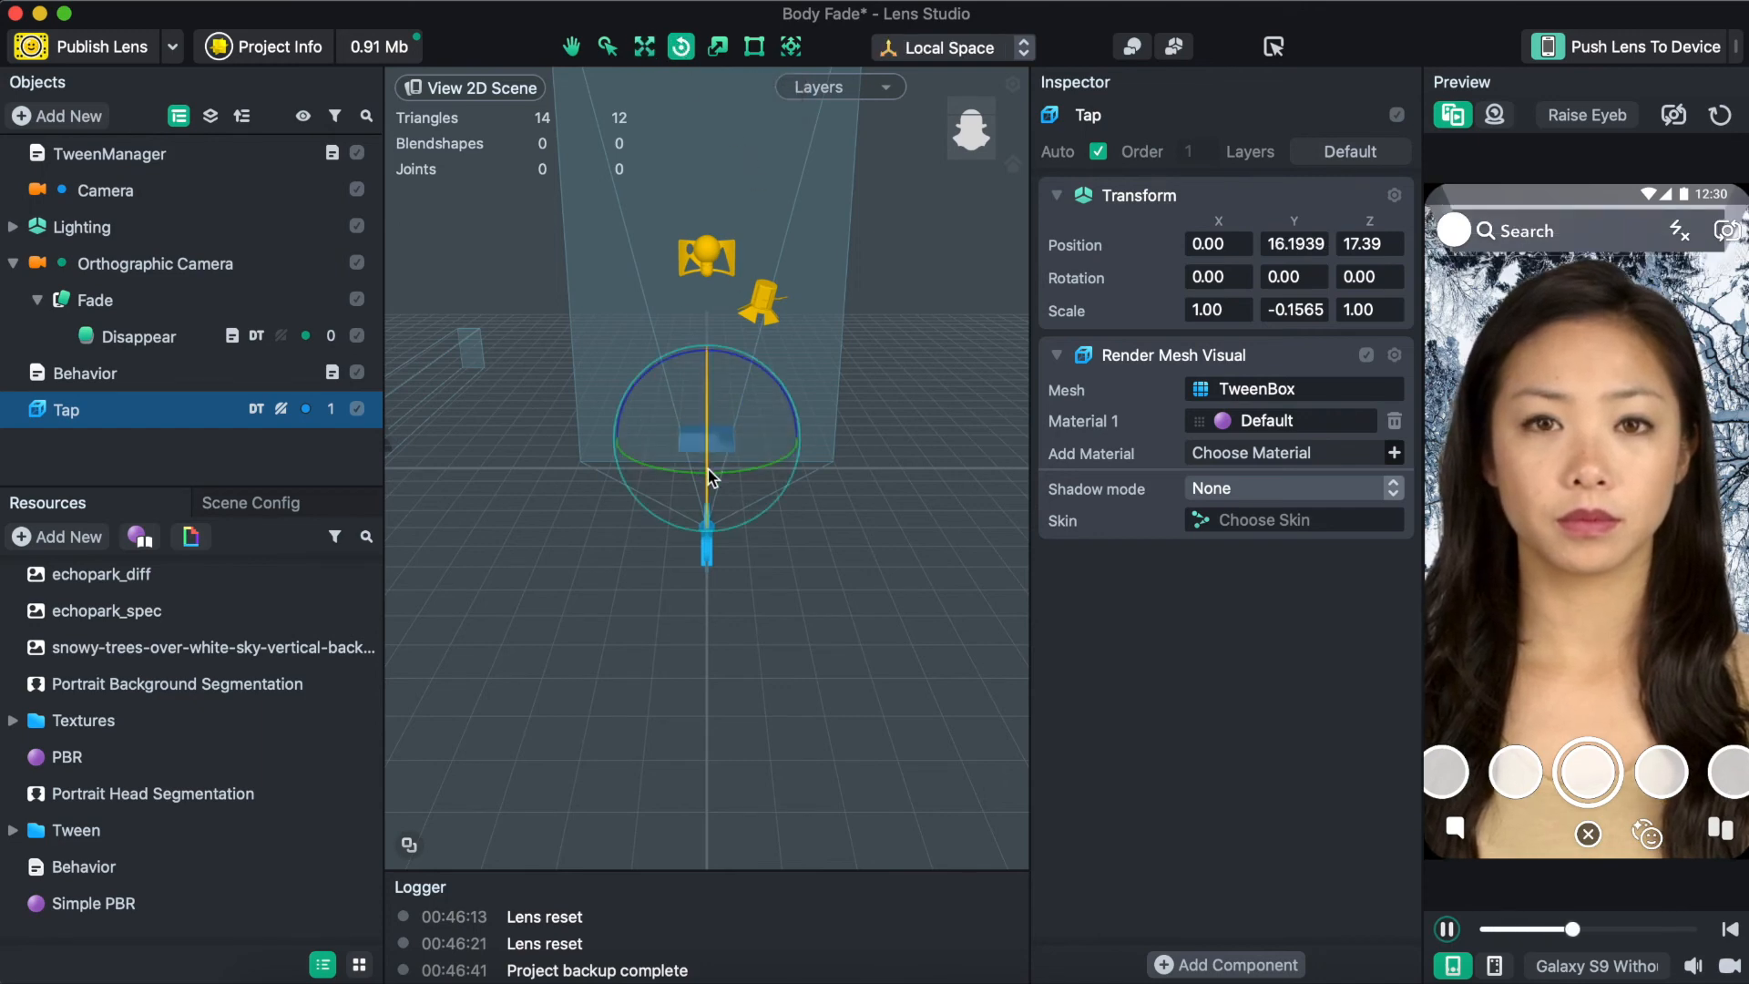
{"action": "left_click_drag", "start_coordinate": [708, 468], "coordinate": [711, 420]}
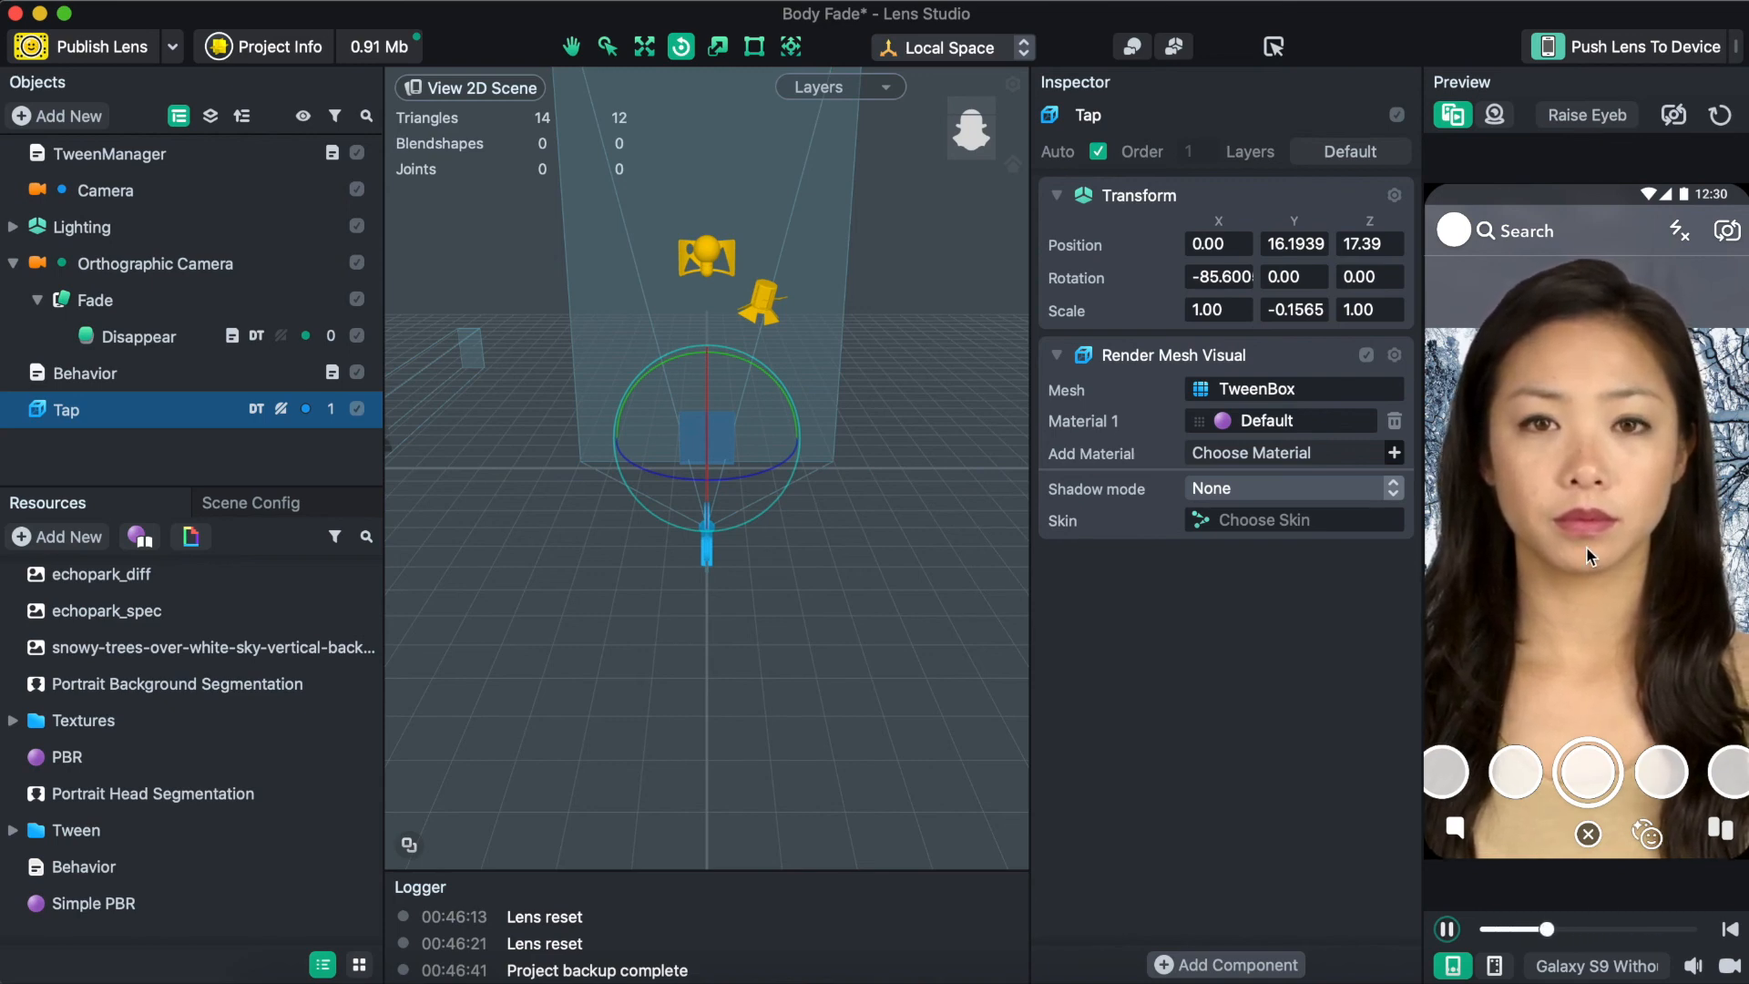
Set the Behavior script's touch target to the Tap box's Render Mesh Visual
{"action": "left_click", "coordinate": [148, 375]}
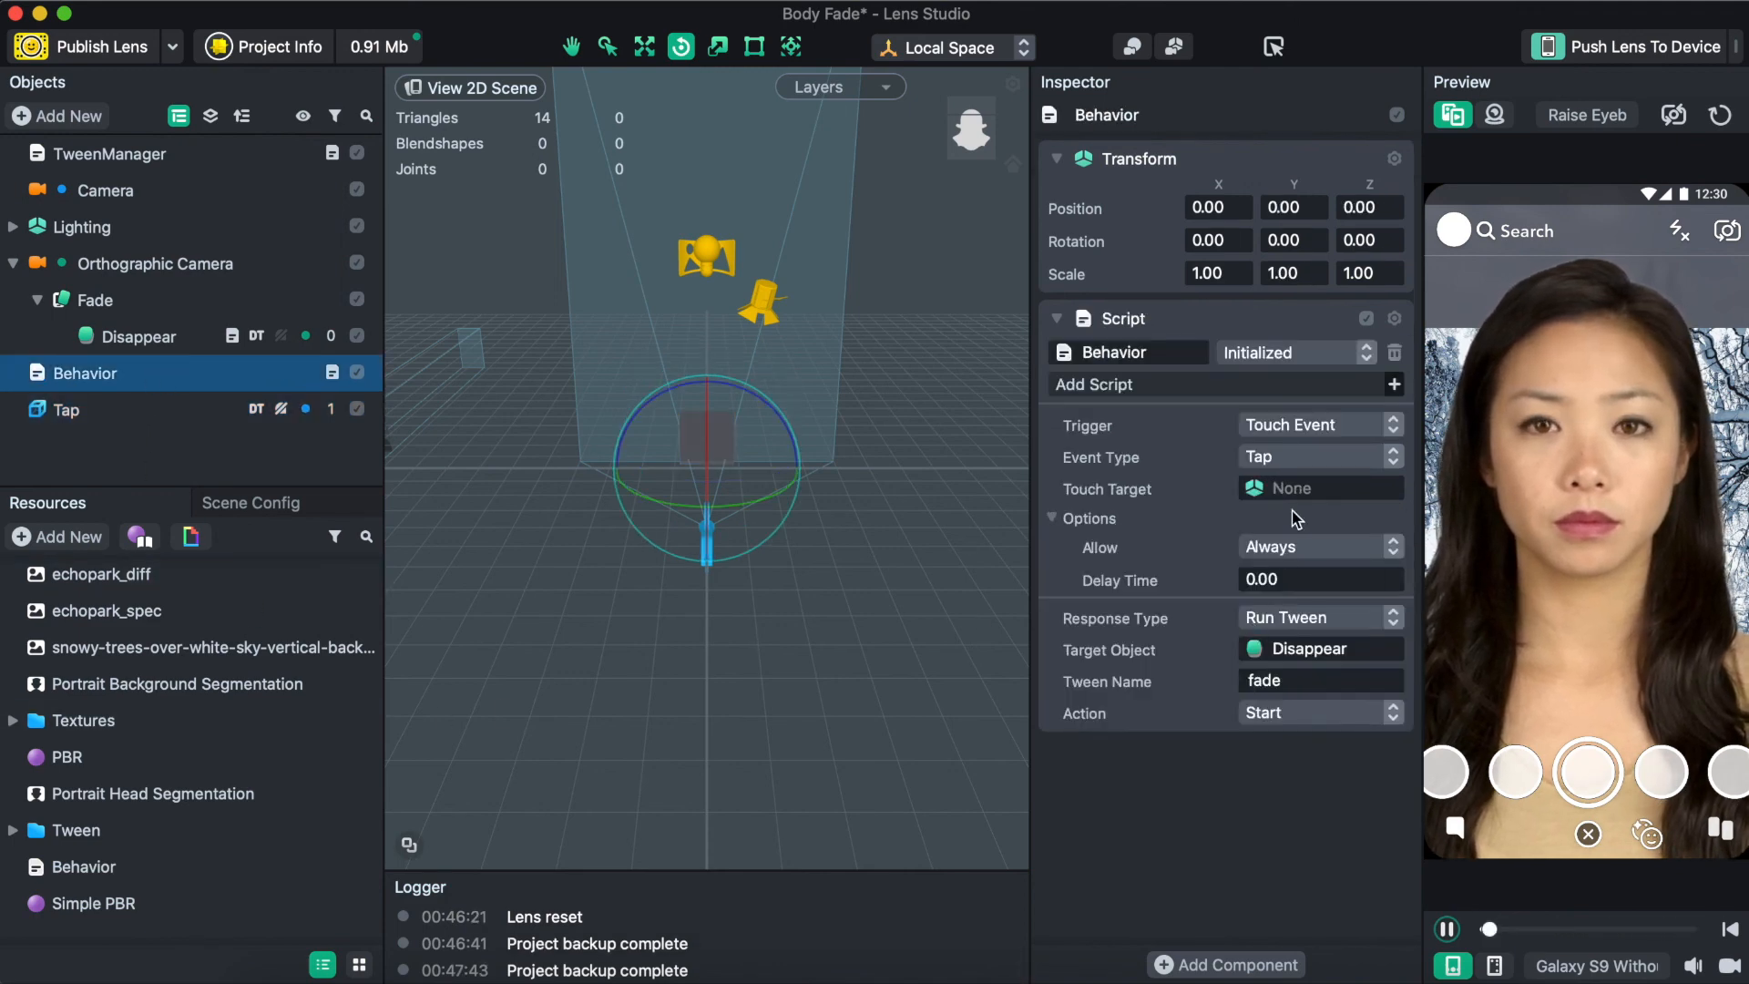
{"action": "left_click", "coordinate": [1286, 483]}
{"action": "double_click", "coordinate": [735, 278]}
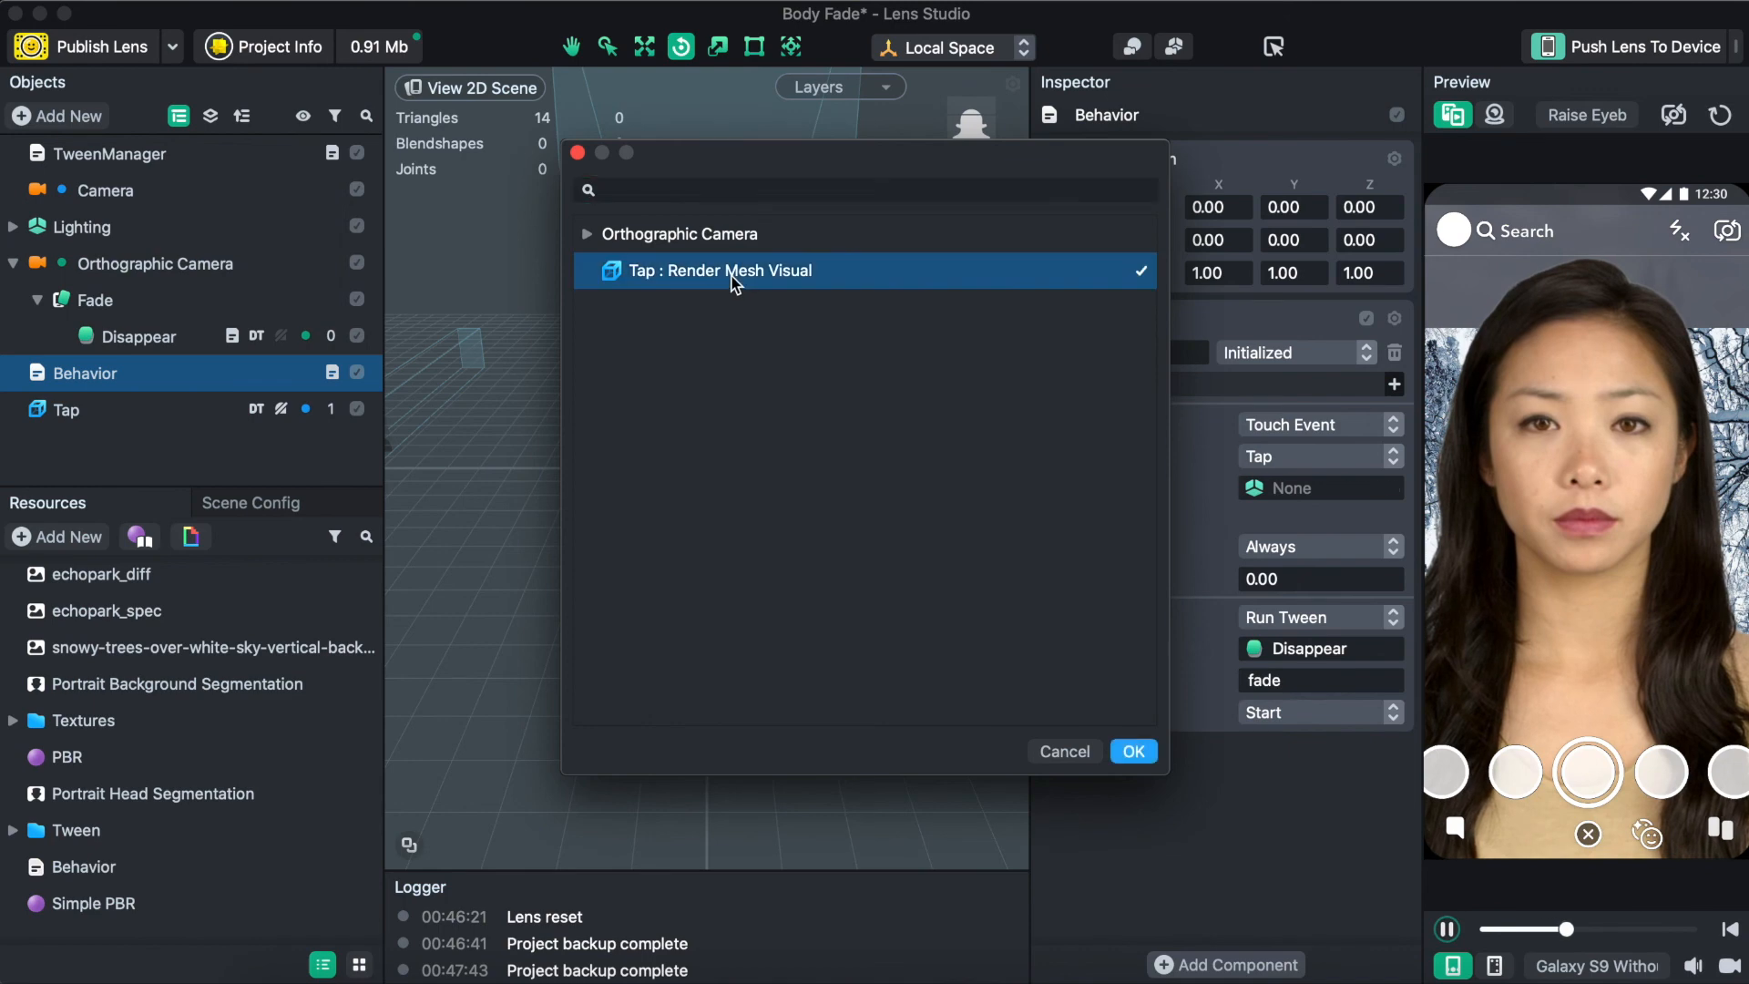
Test the tap trigger by tapping near the person in the preview, resetting the lens after each try
{"action": "left_click", "coordinate": [1707, 337]}
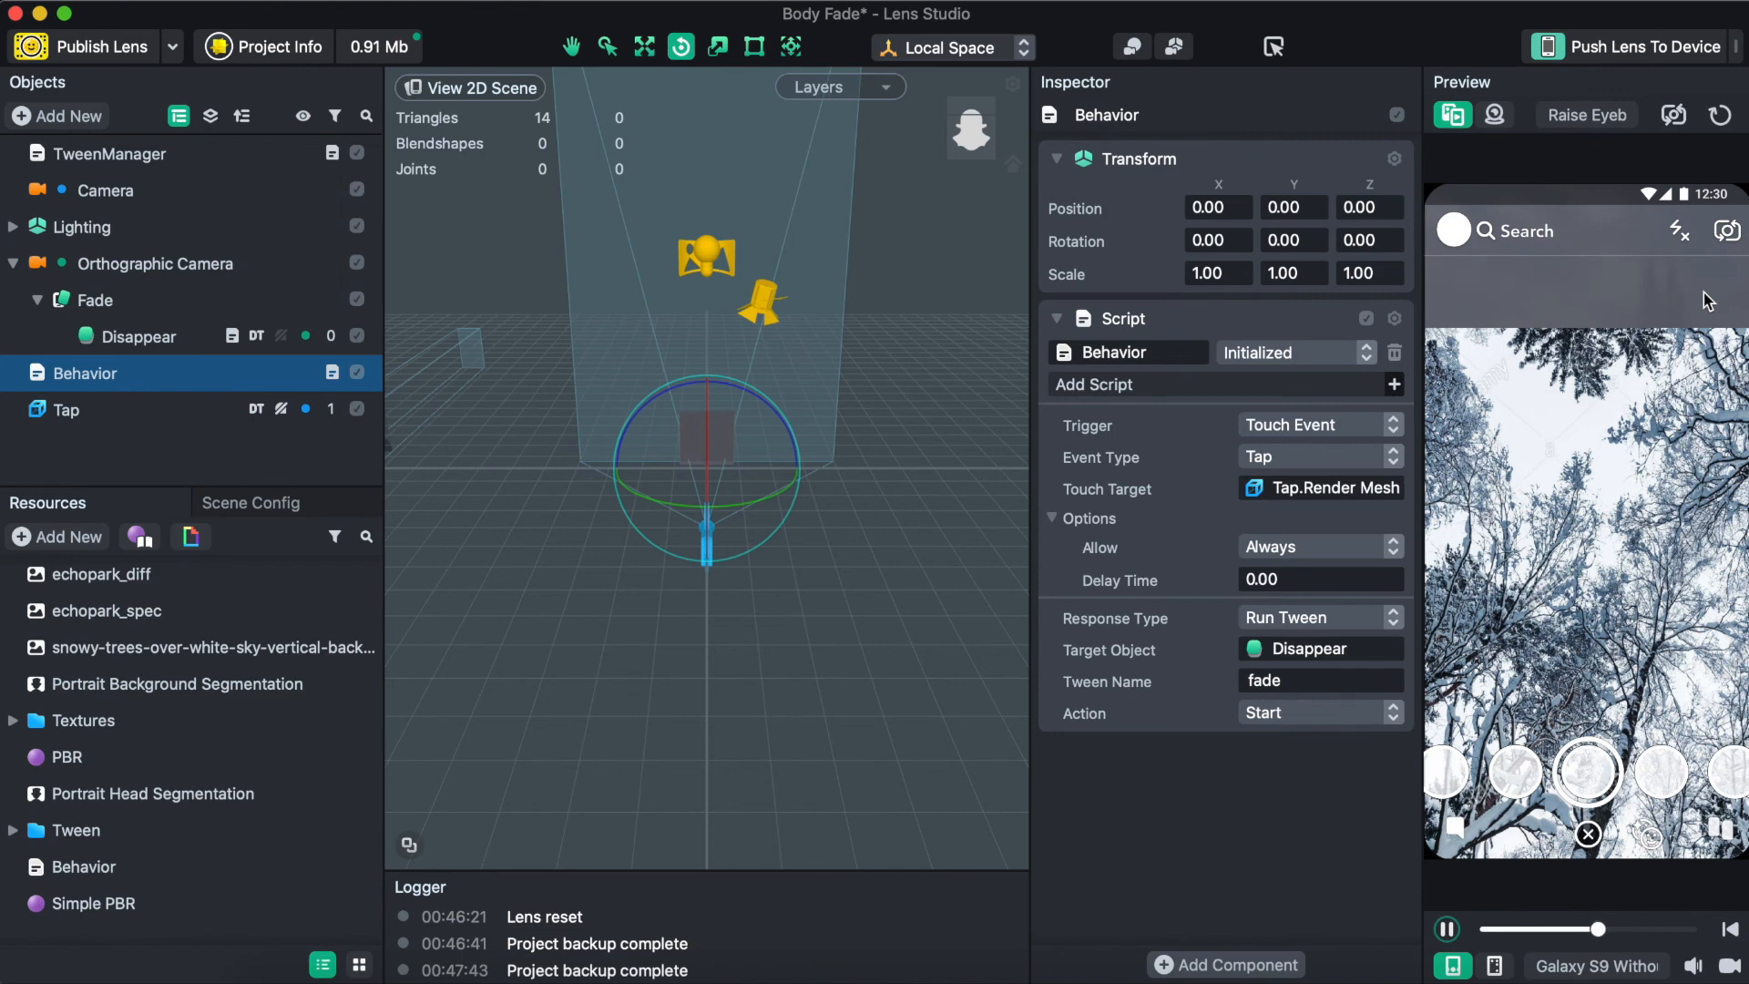
{"action": "left_click", "coordinate": [1720, 114]}
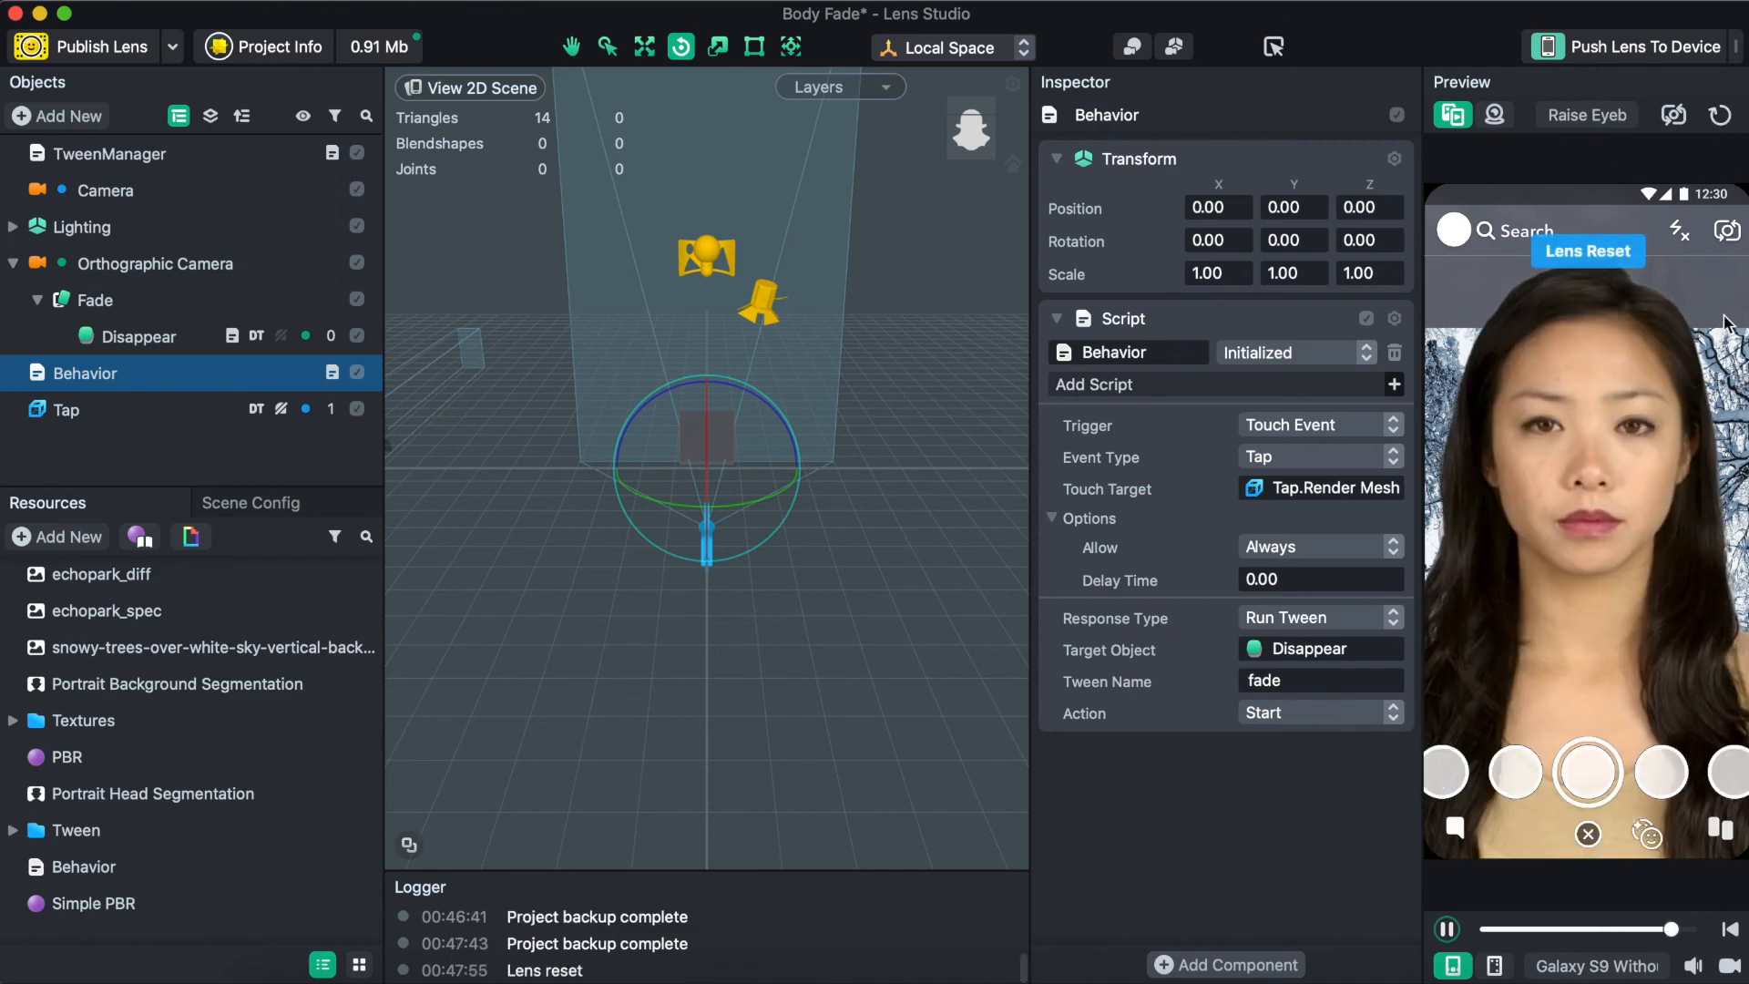
{"action": "left_click", "coordinate": [1725, 317]}
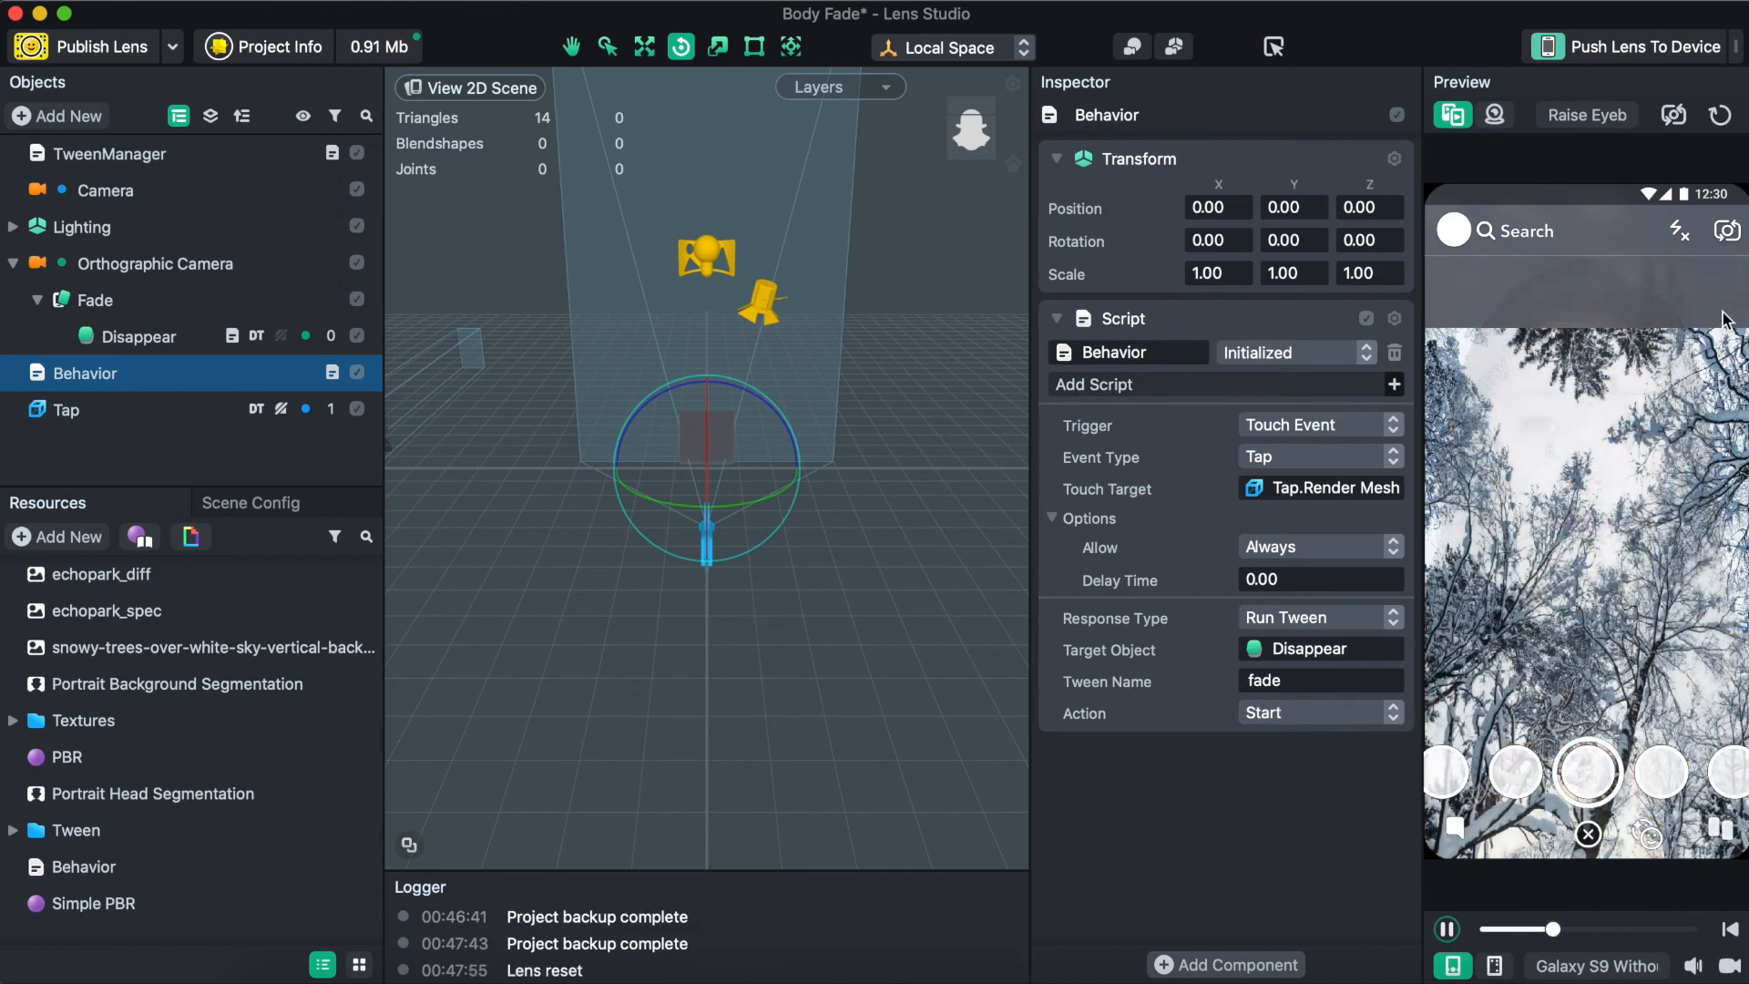
{"action": "left_click", "coordinate": [1720, 115]}
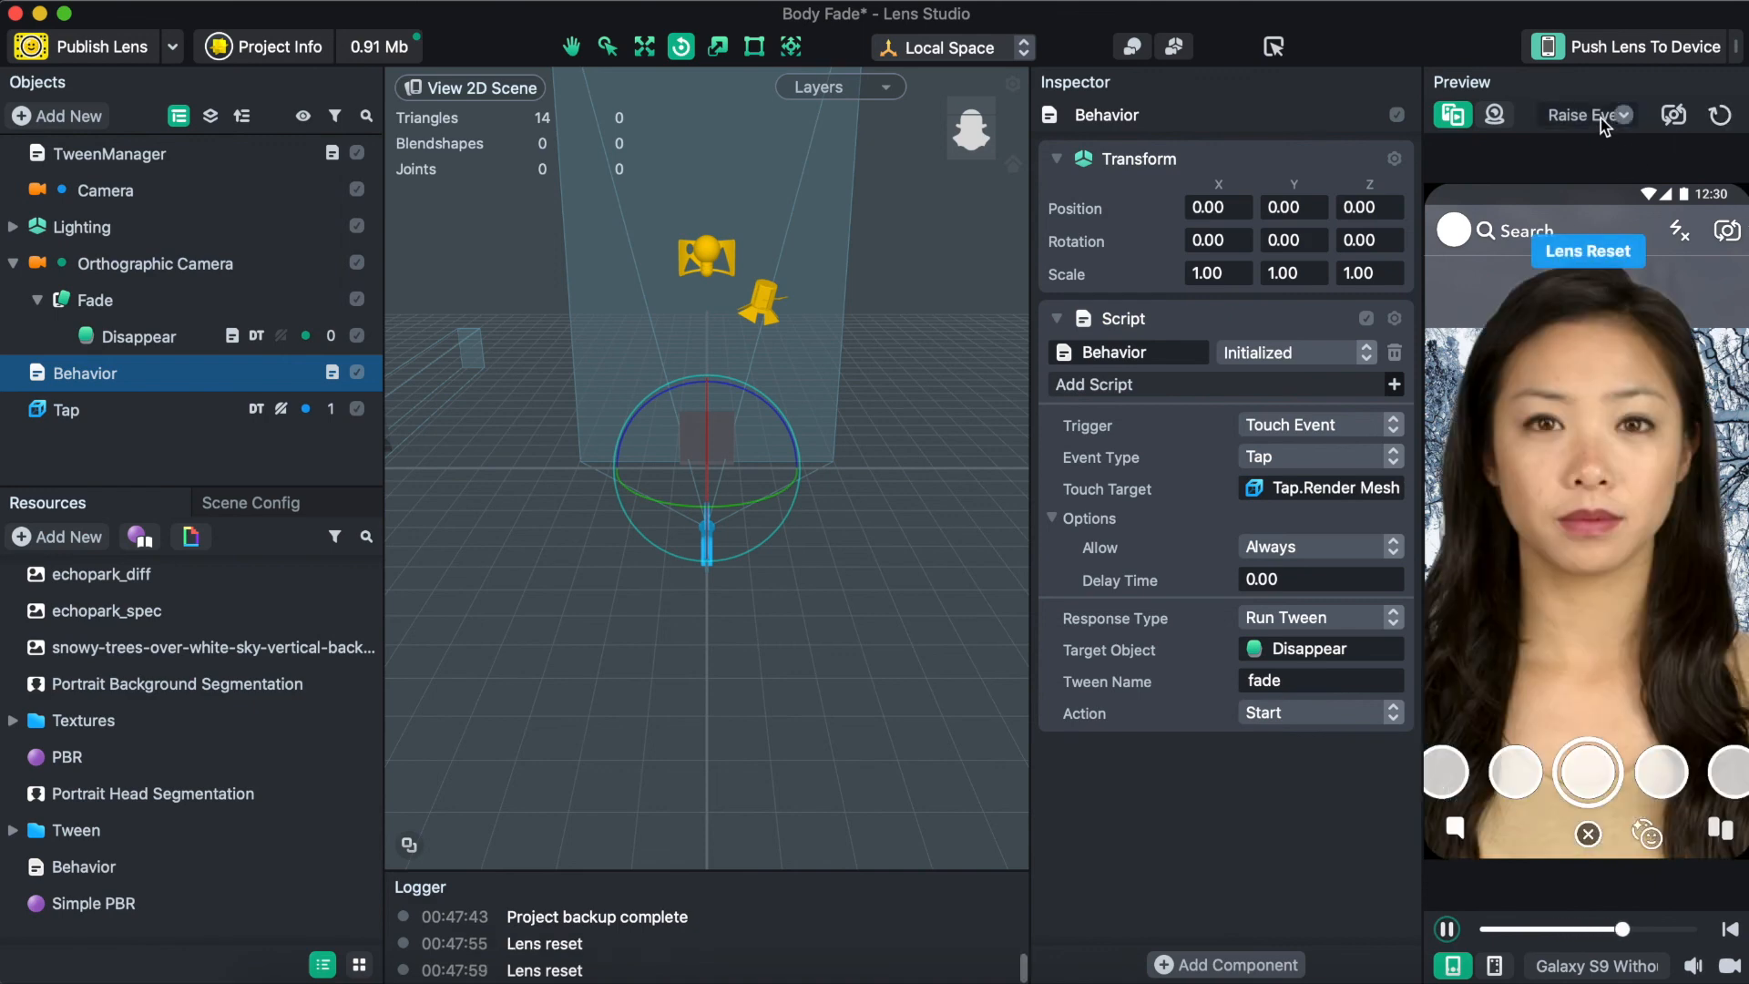
Switch the preview to an Open Mouth video and test tapping on the person's shoulder area
{"action": "left_click", "coordinate": [1589, 115]}
{"action": "left_click", "coordinate": [1533, 268]}
{"action": "left_click", "coordinate": [1652, 637]}
{"action": "left_click", "coordinate": [1652, 638]}
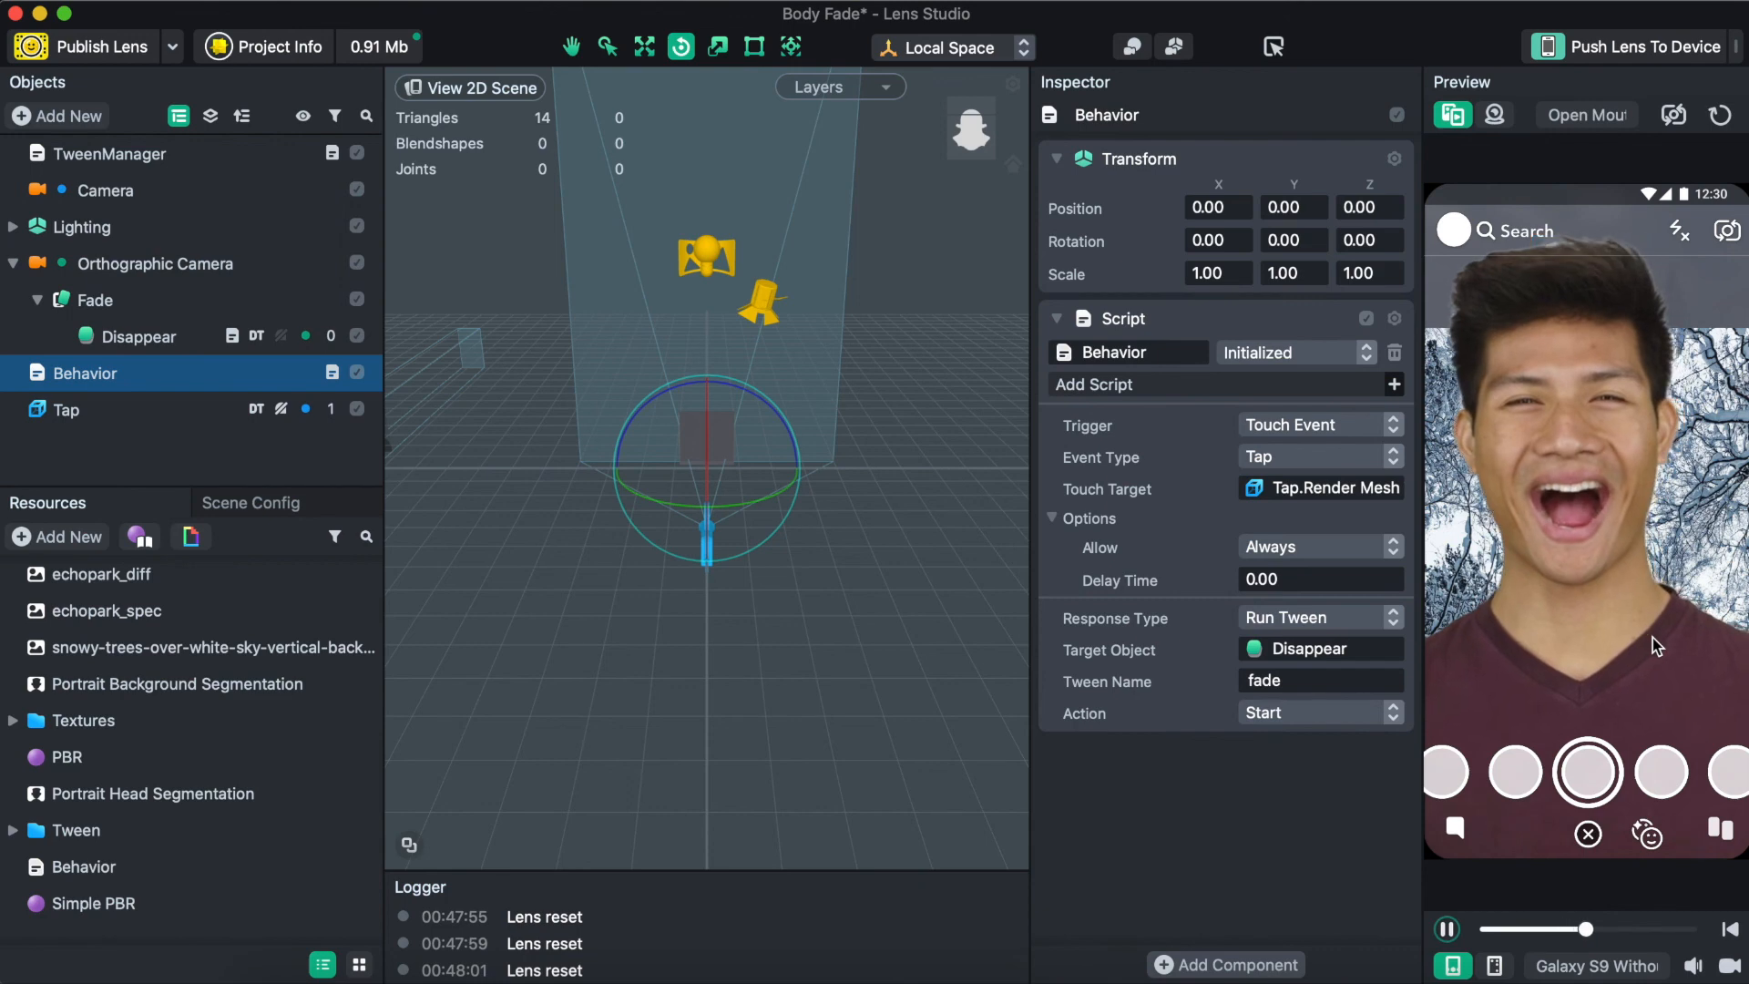